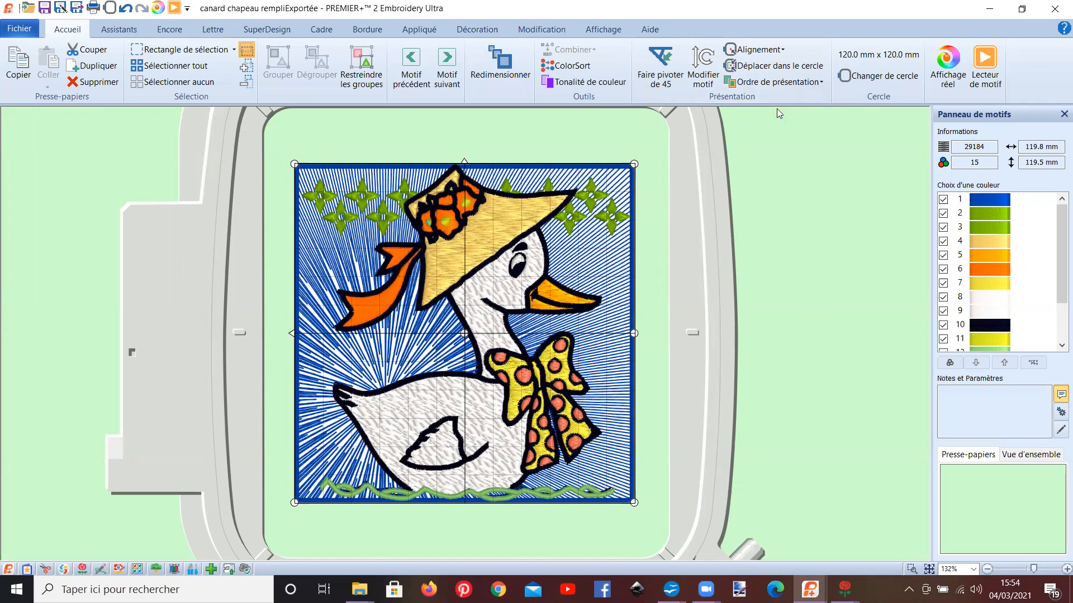
left_click(988, 65)
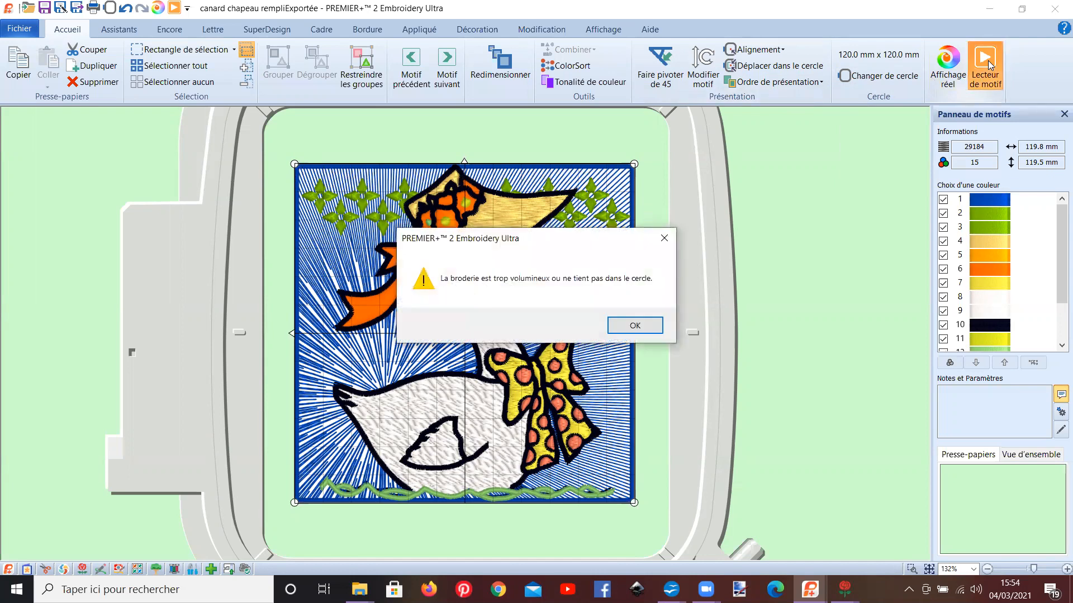
left_click(621, 324)
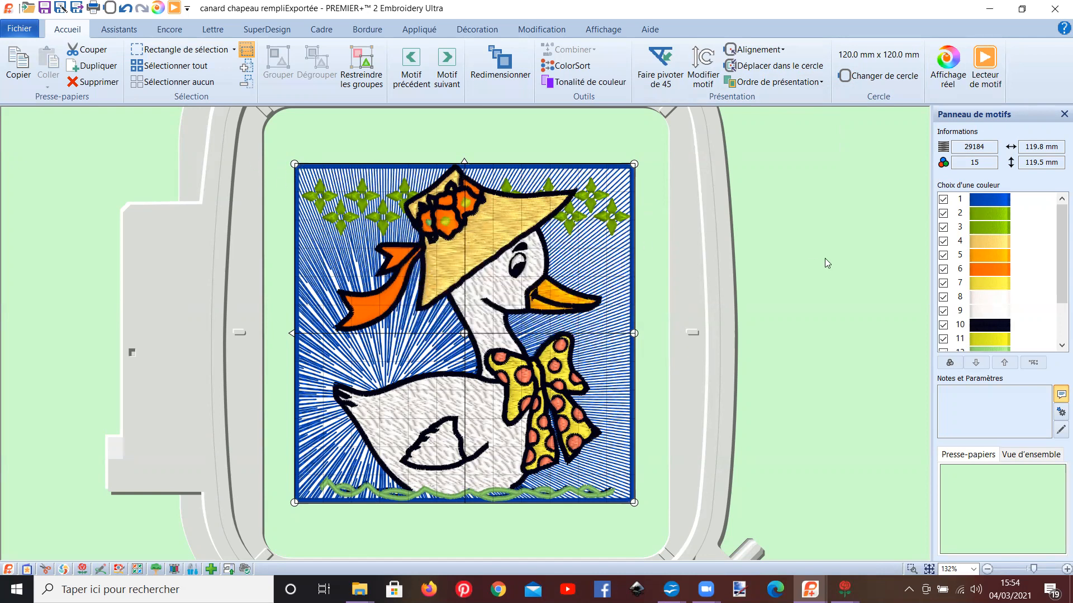
left_click(702, 78)
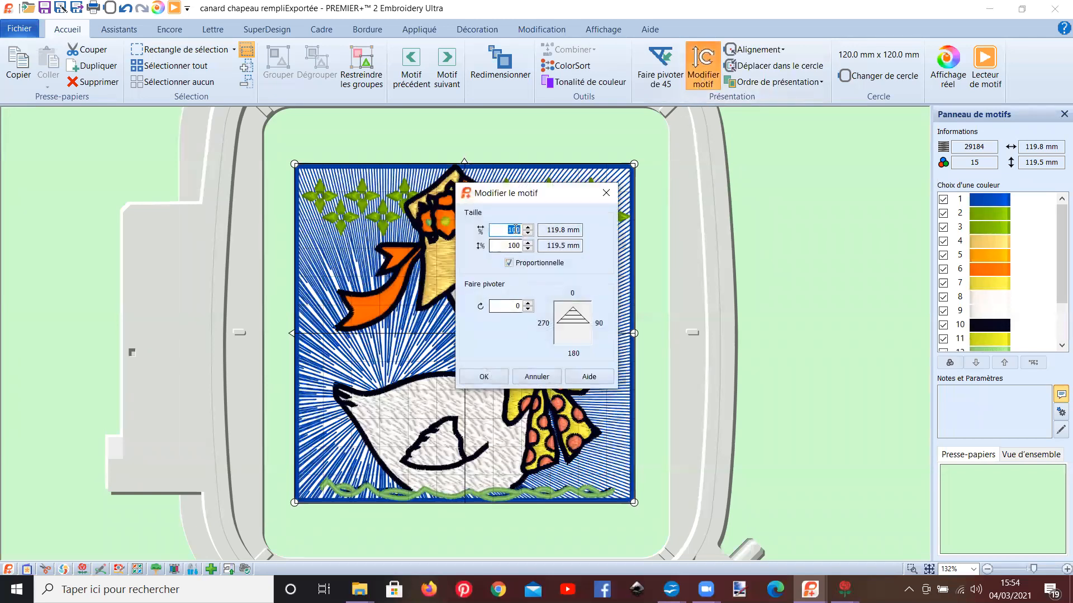
left_click(528, 380)
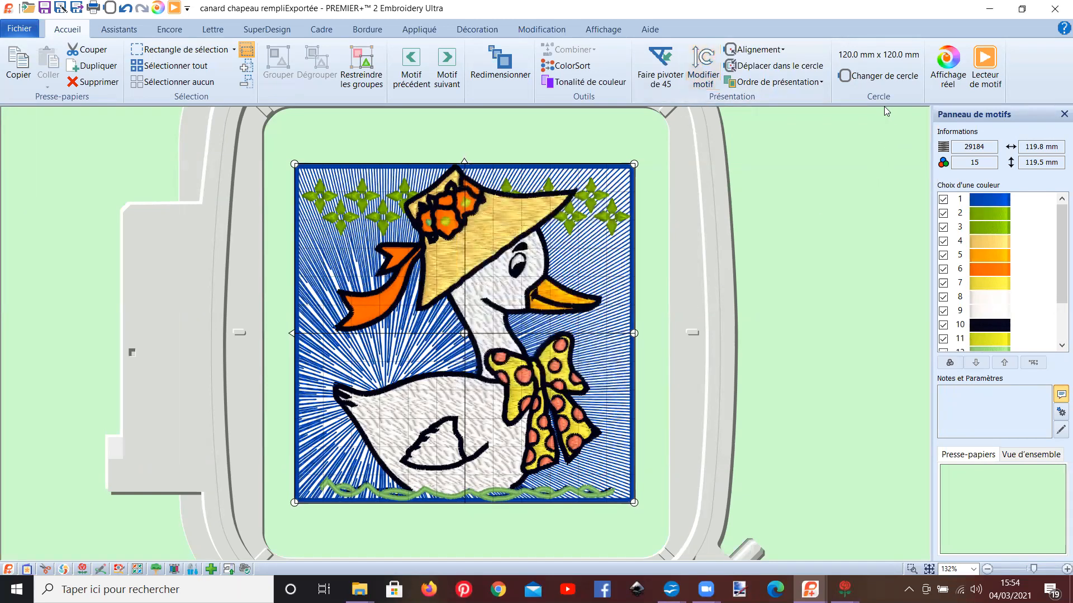
Step: Center the selected duck embroidery in the hoop
left_click(765, 52)
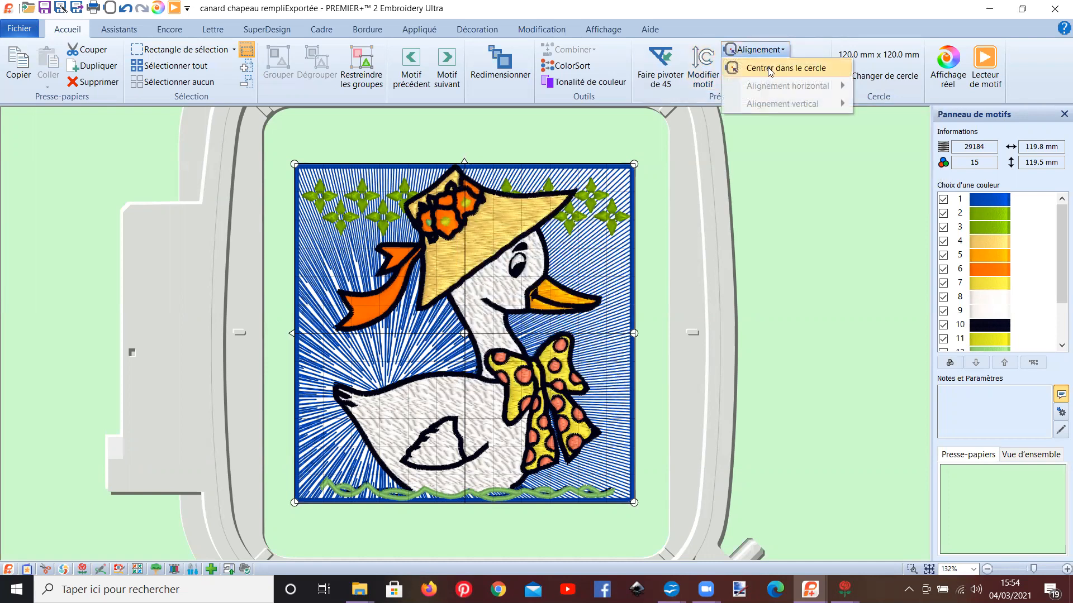
left_click(767, 68)
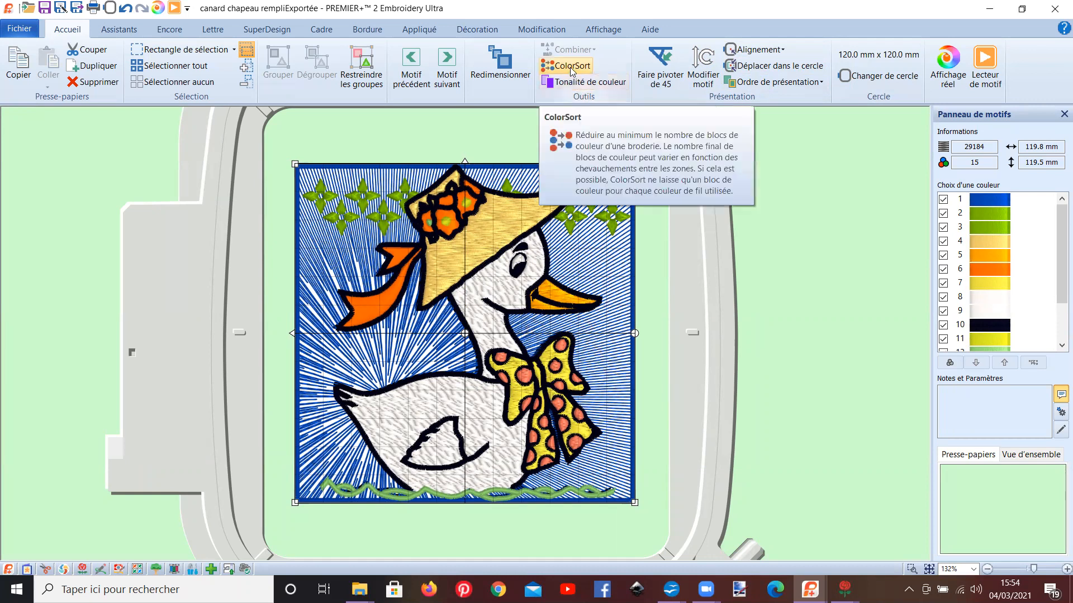
Step: Switch to the empty untitled design window and open the file cananard seul.vp4 from the TRUCS folder
mouse_move(811, 583)
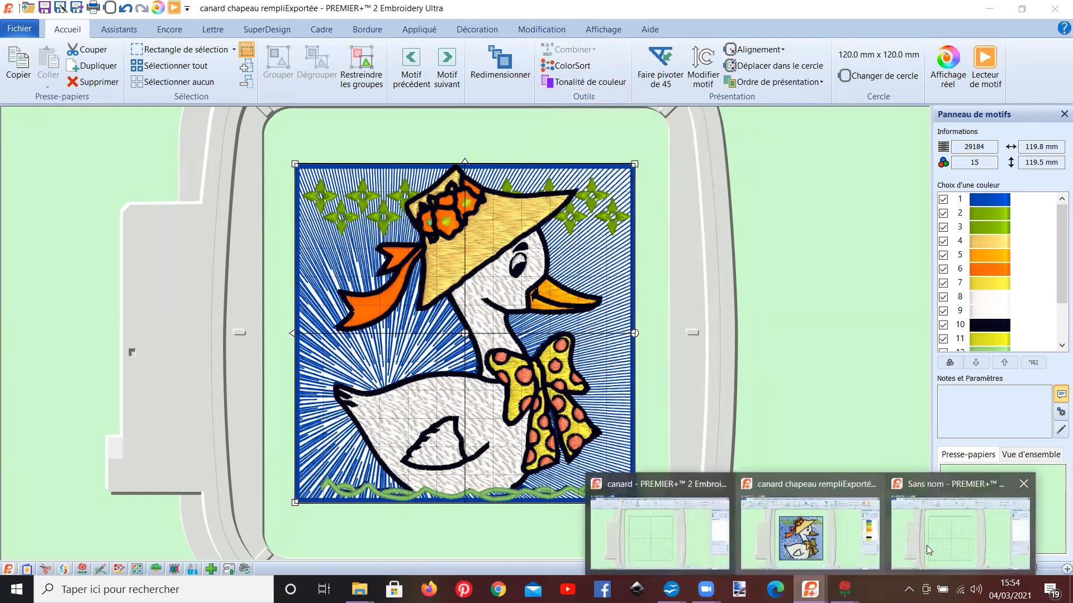
left_click(911, 545)
left_click(19, 29)
left_click(34, 91)
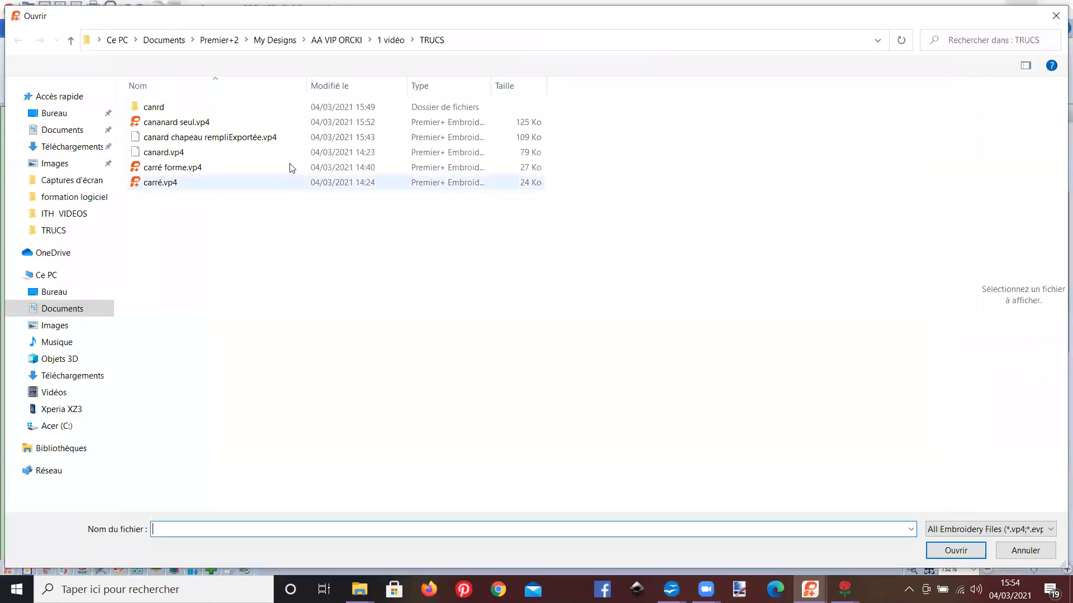
left_click(243, 141)
left_click(179, 122)
left_click(936, 548)
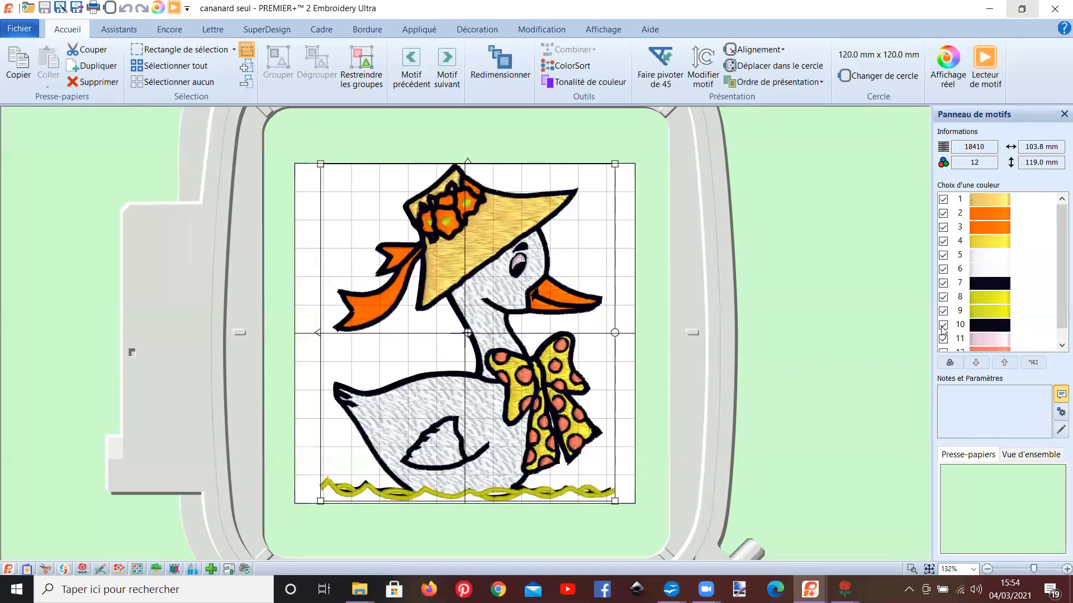
Step: Convert the duck design's thread colours to the Icord Poly 40 thread range using Color Tone
mouse_move(988, 208)
left_click(596, 82)
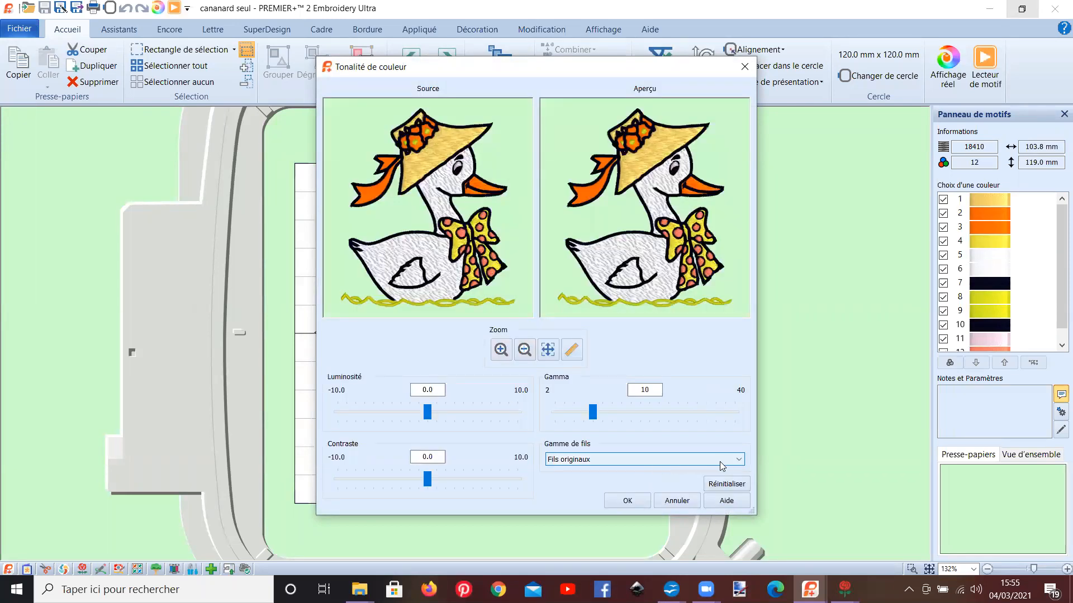
left_click(738, 460)
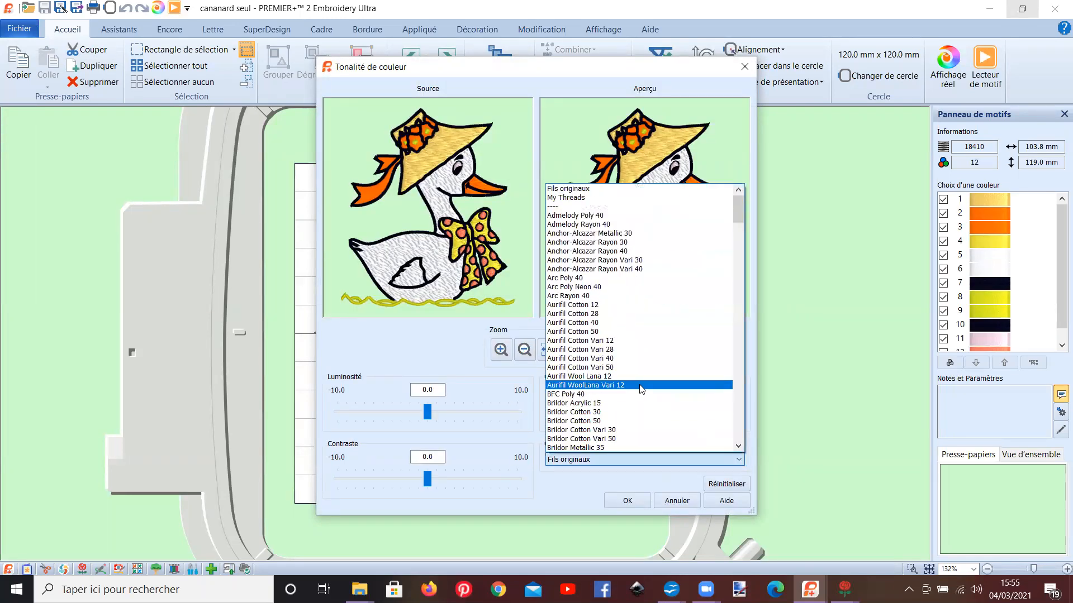
scroll(624, 384, "down", 15)
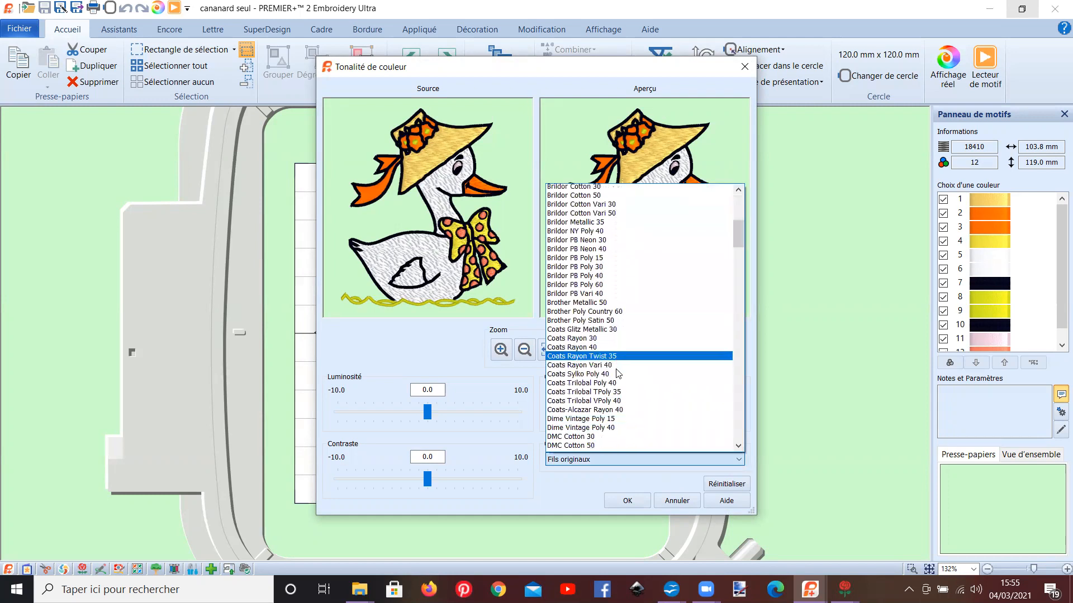
scroll(616, 372, "down", 7)
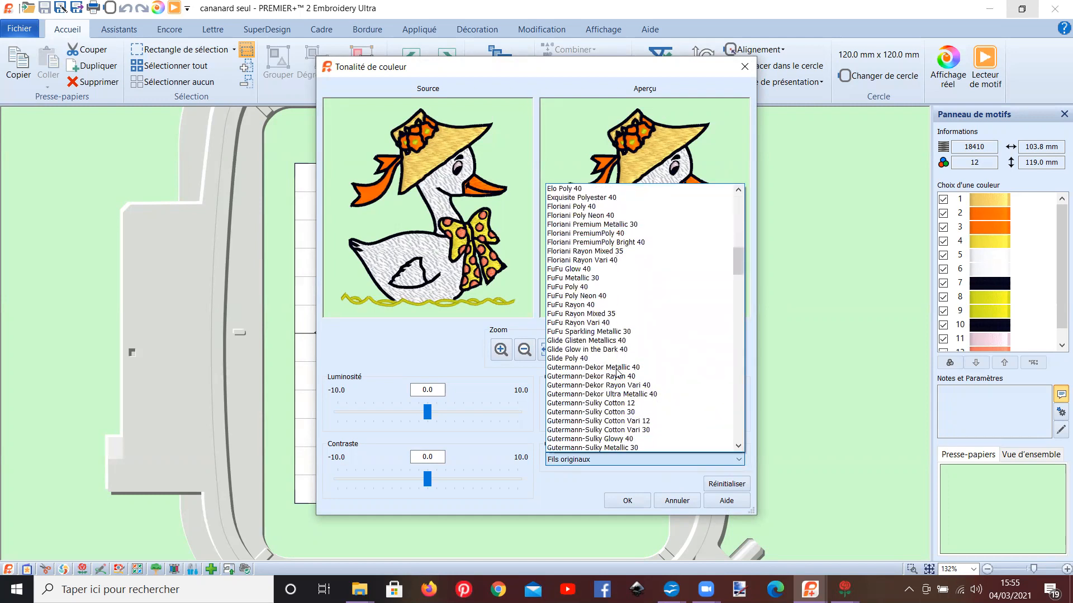
scroll(616, 372, "down", 8)
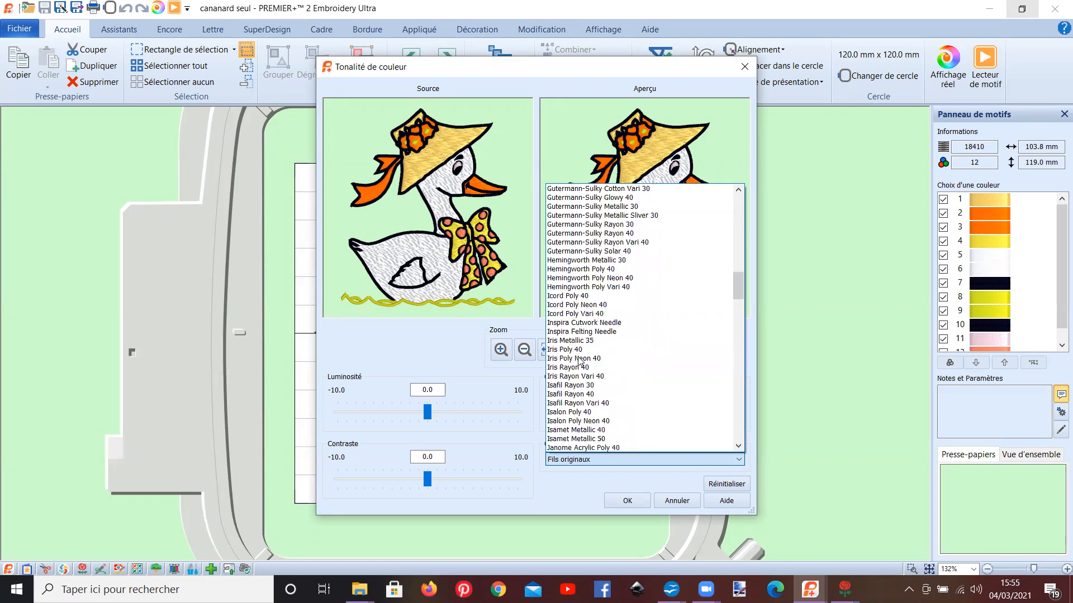
left_click(574, 297)
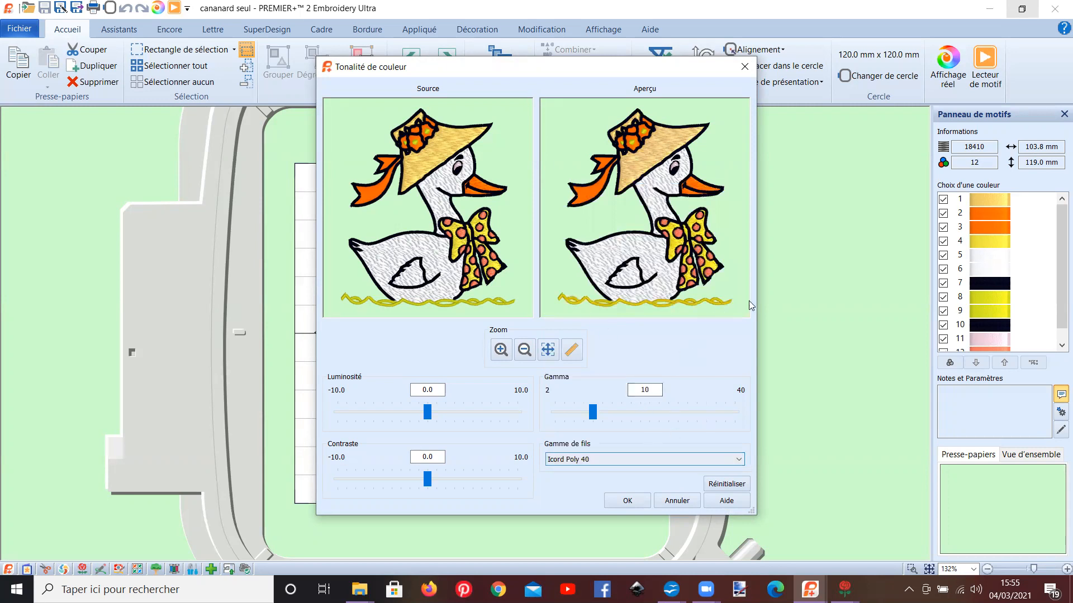
left_click(627, 501)
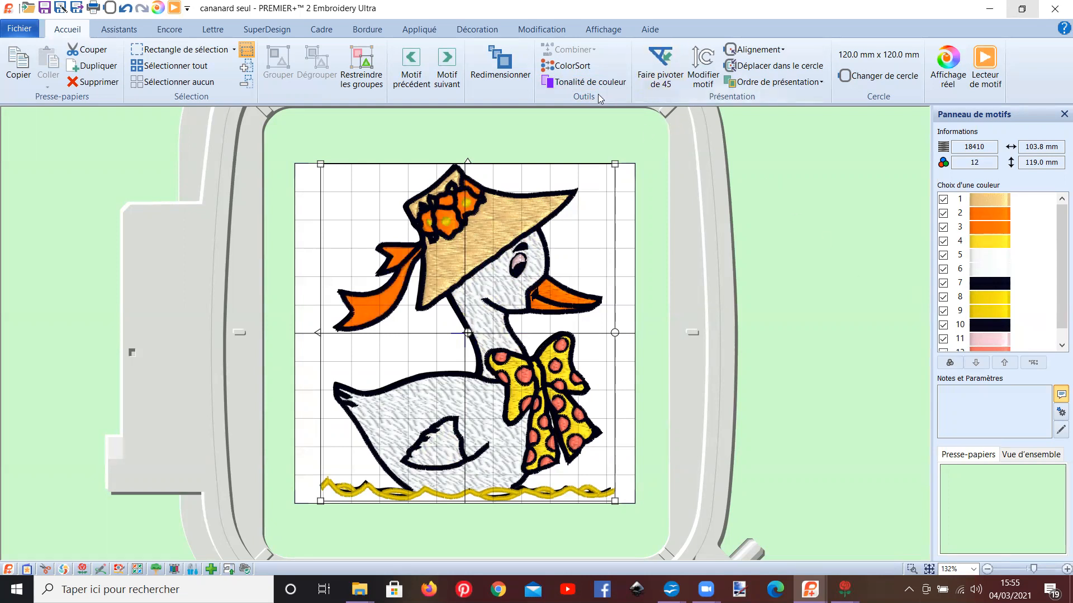
Step: Try a colour tone with gamma 27, brightness 4.2 and contrast -3.5 on the duck, and reset the adjustments
left_click(583, 83)
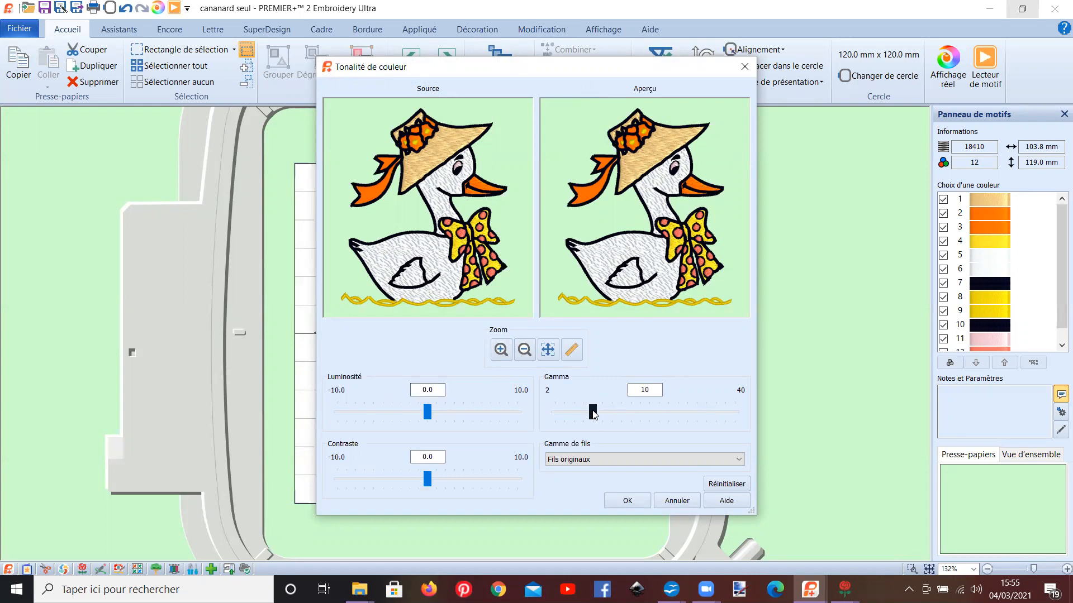
left_click(612, 414)
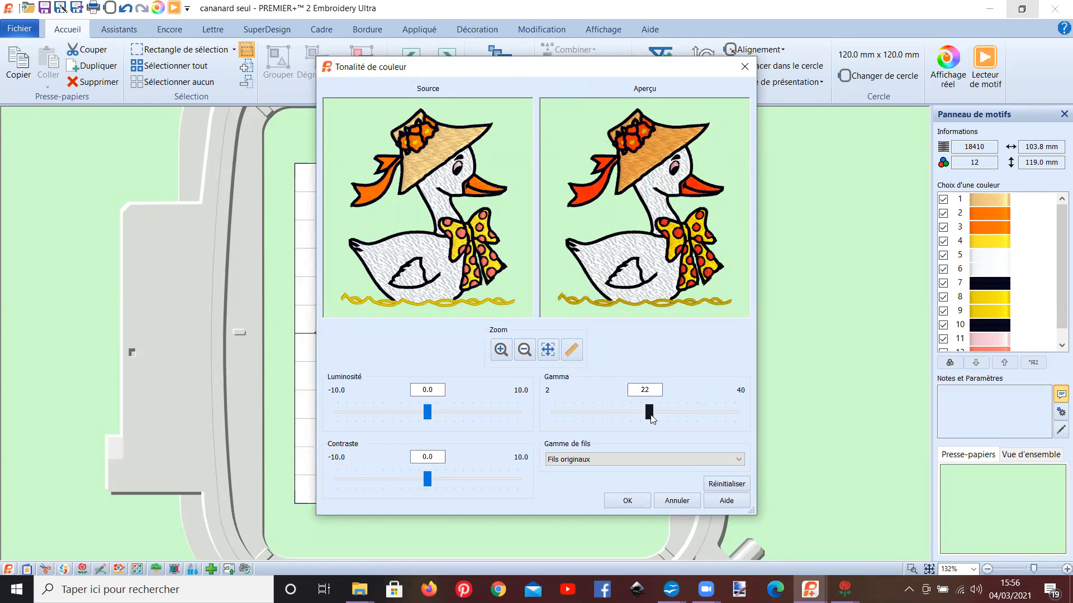
left_click_drag(676, 422, 676, 421)
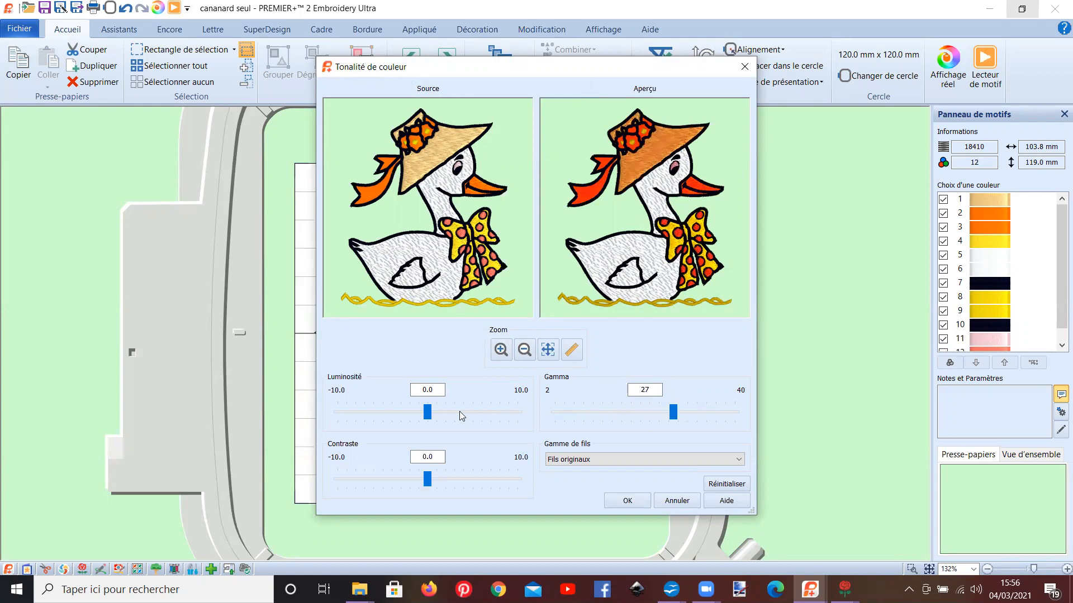
left_click_drag(429, 413, 429, 413)
left_click(427, 478)
left_click_drag(452, 479, 396, 482)
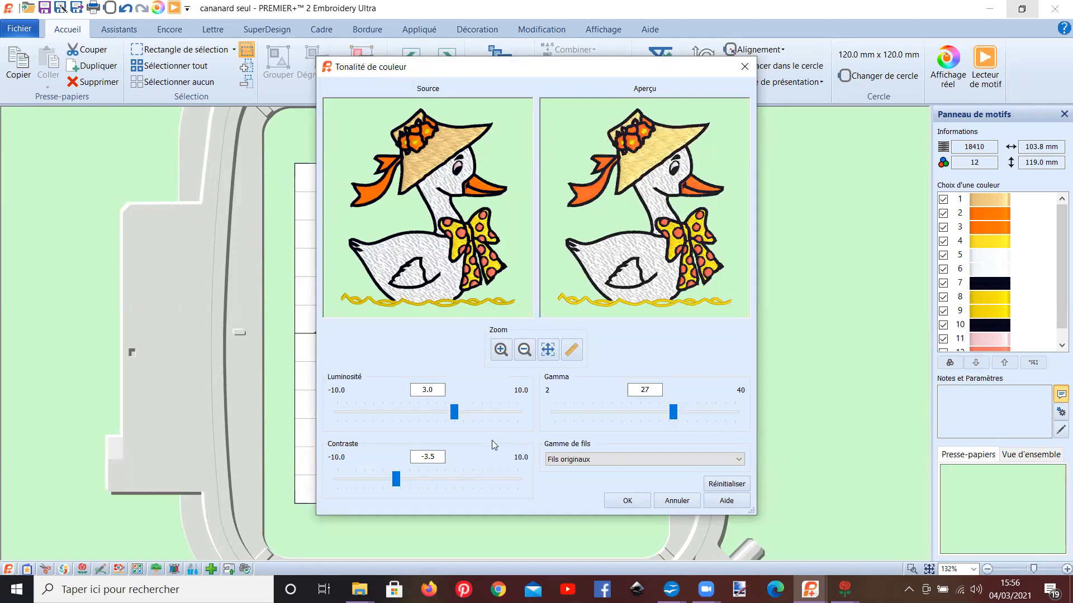
mouse_move(454, 413)
left_mouse_down()
mouse_move(483, 422)
mouse_move(464, 415)
left_mouse_up()
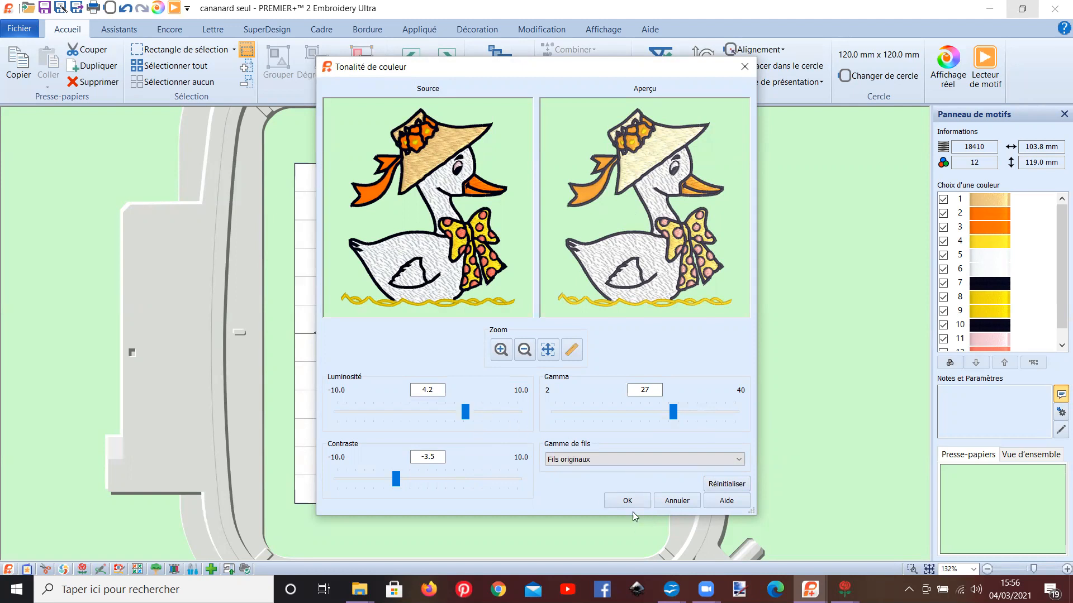
left_click(712, 485)
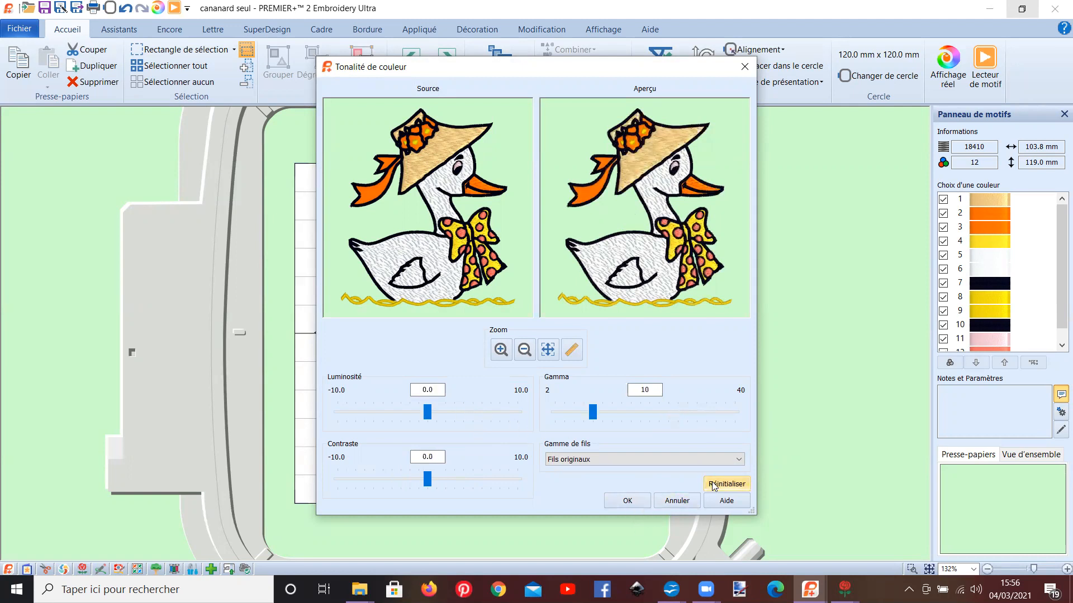
left_click(636, 504)
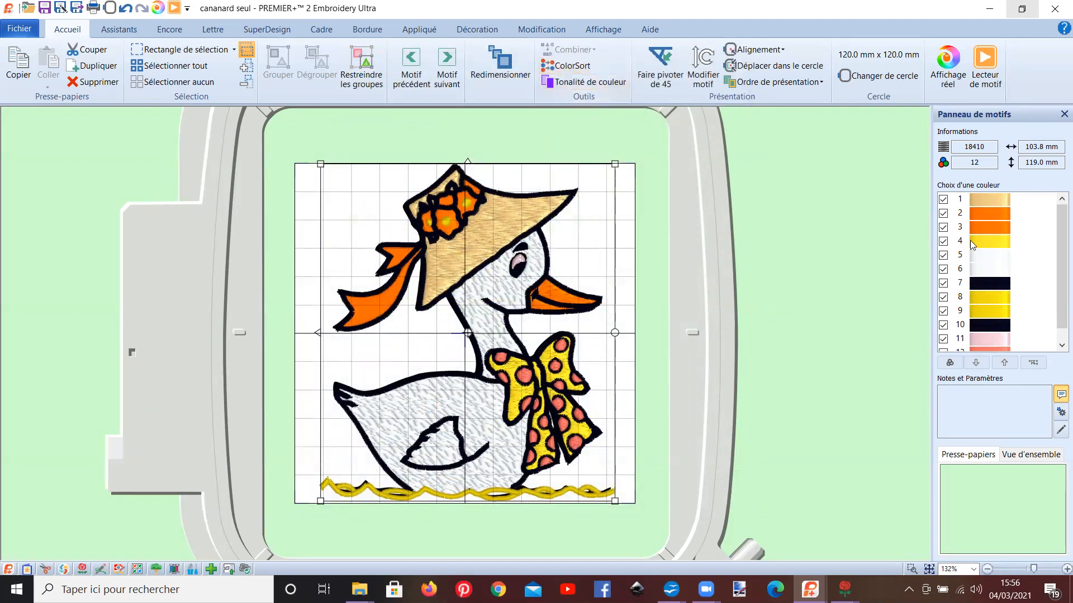
Step: Reduce the duck design's colour blocks to a minimum with ColorSort
left_click_drag(1057, 266, 1057, 276)
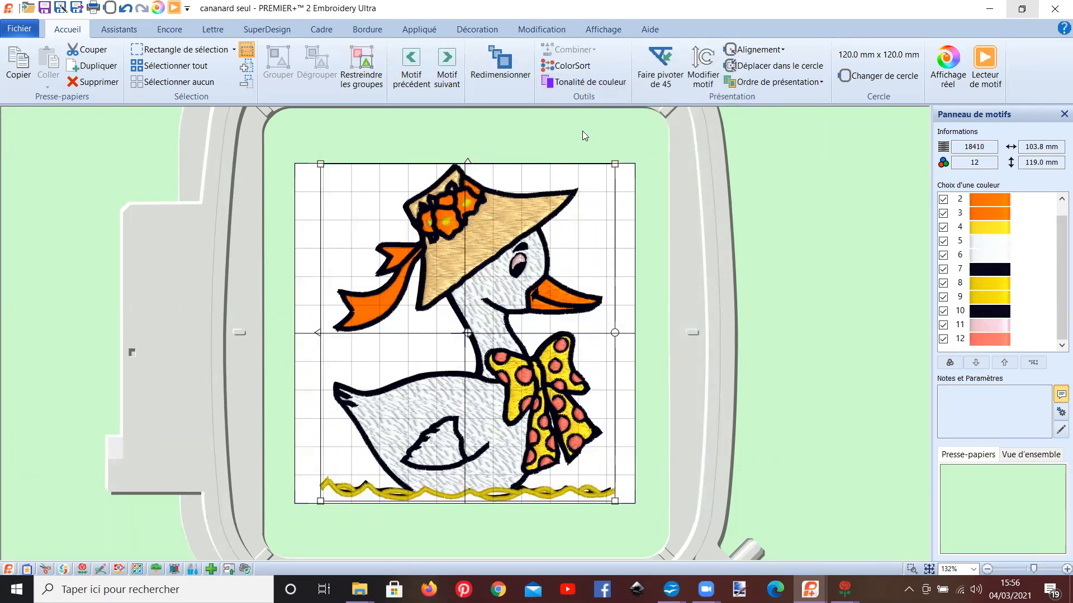
left_click(566, 67)
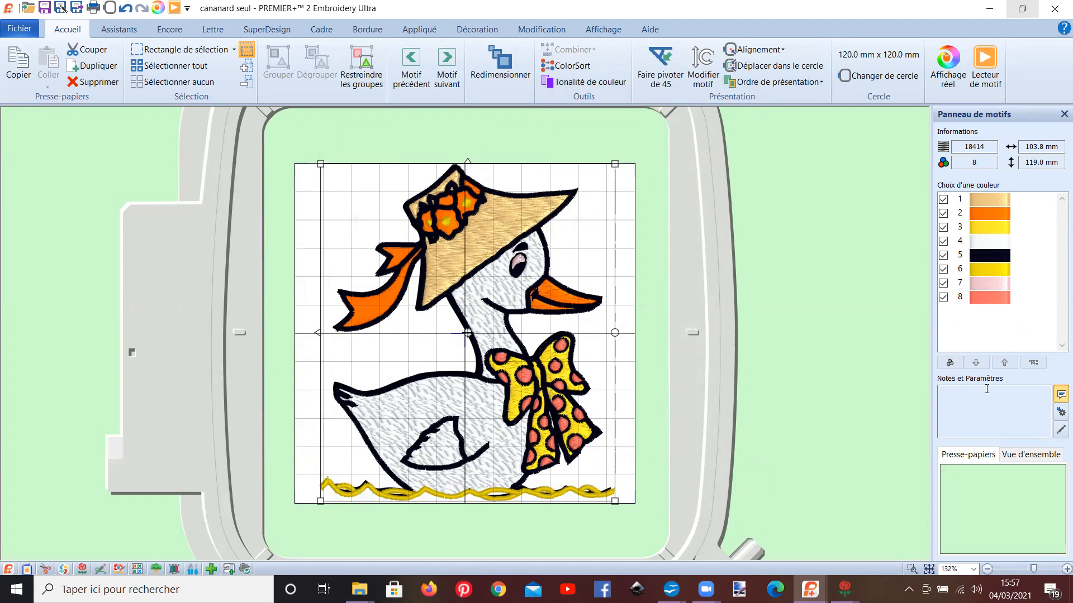
left_click(981, 215)
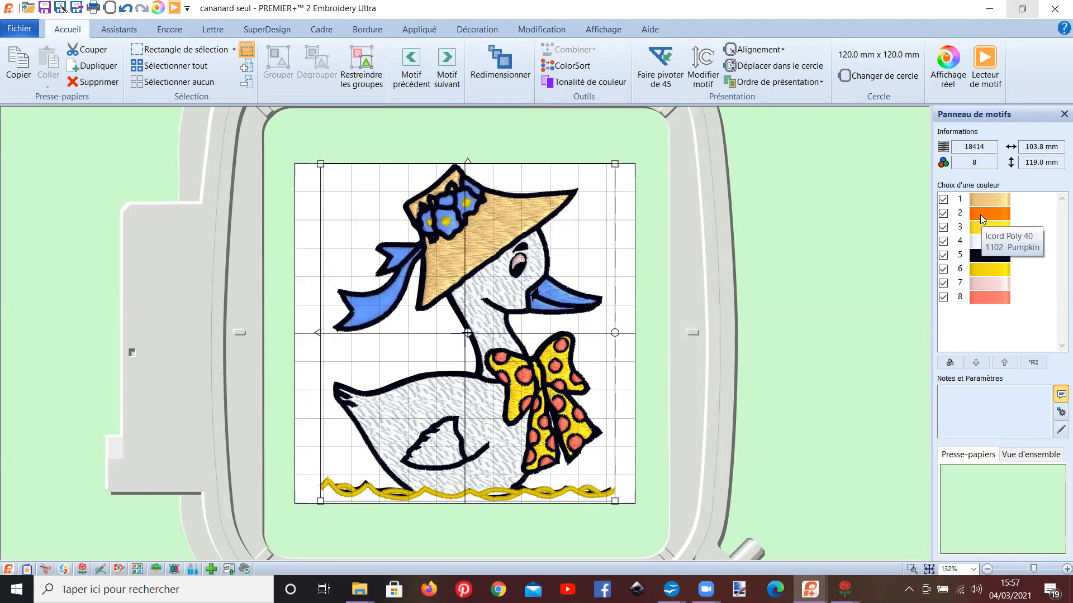
left_click(990, 317)
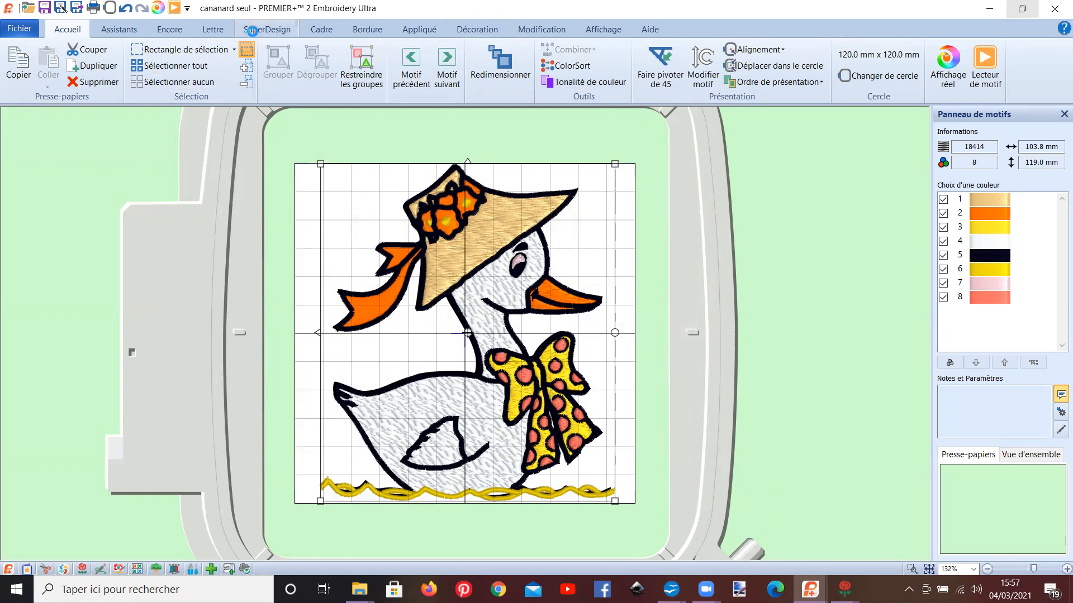
Step: Insert the green four-petal SuperDesign from Bordures 4 and place it in the design area's upper-left corner, beside the hat
left_click(254, 33)
left_click(532, 80)
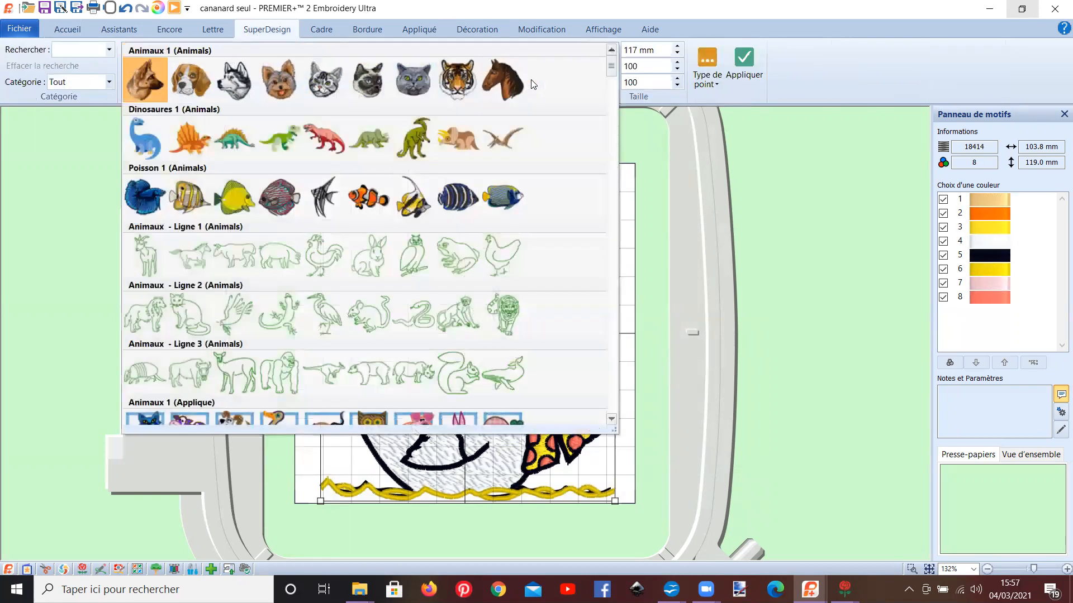
scroll(323, 255, "down", 5)
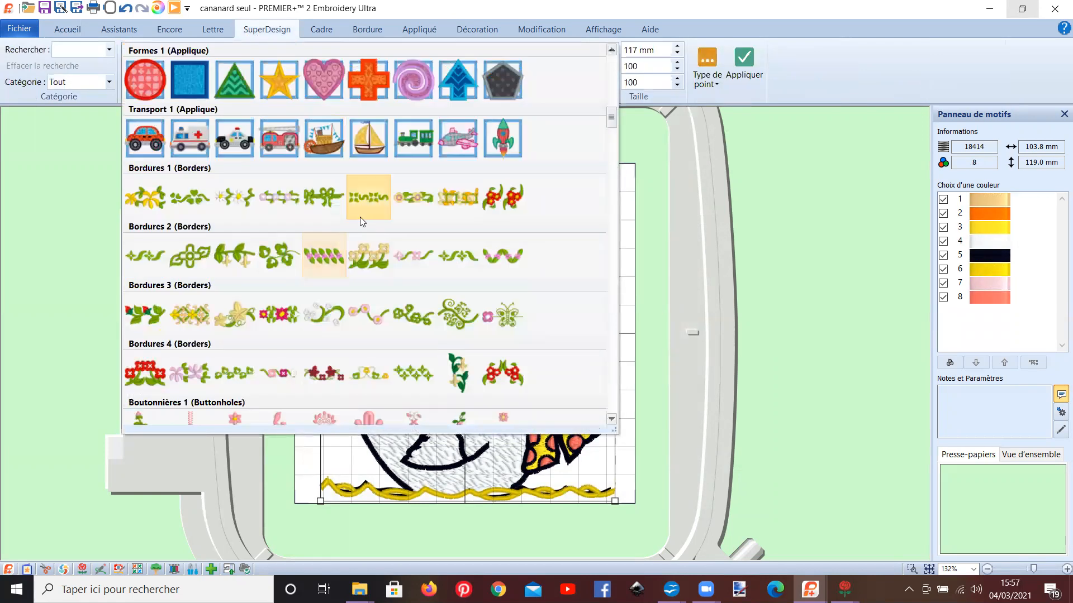
left_click(431, 380)
left_click(744, 67)
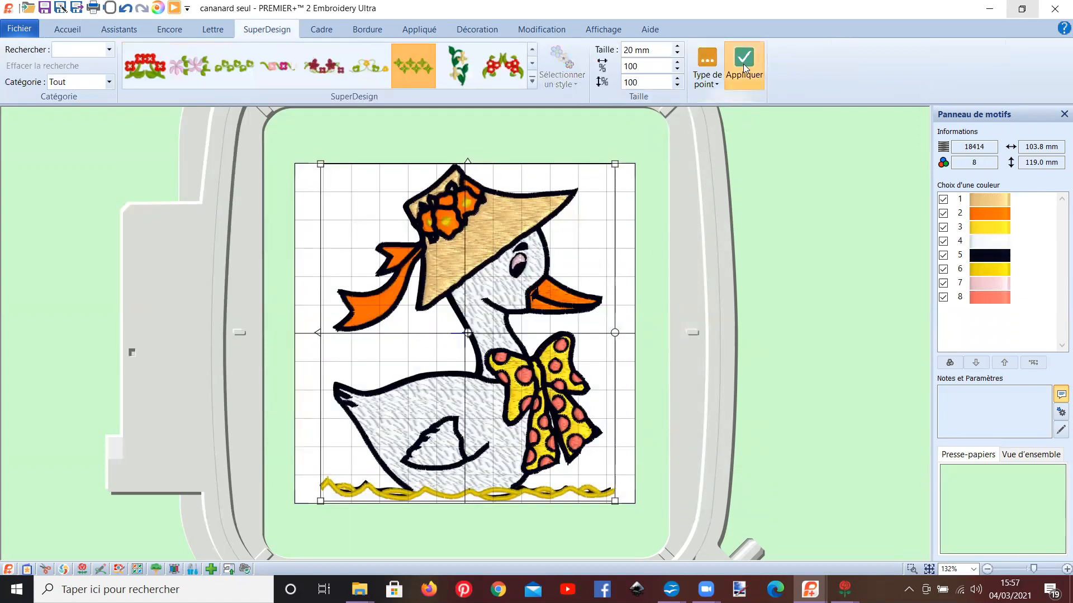
left_click_drag(436, 355, 346, 223)
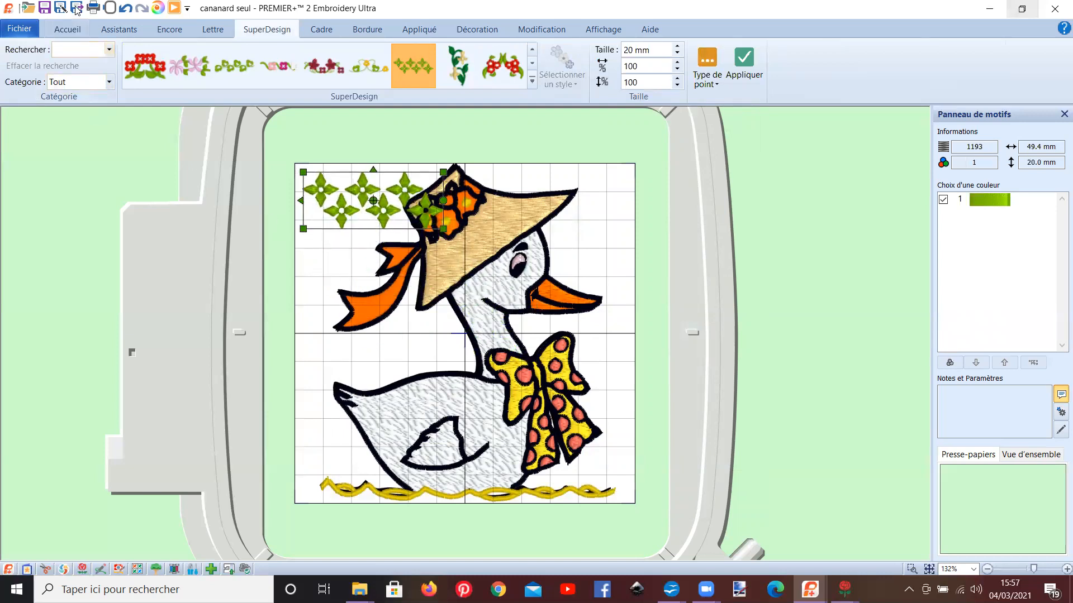
Step: Duplicate the green flower border and place the copy slightly lower on the right, across the hat brim and the duck's head
left_click(69, 30)
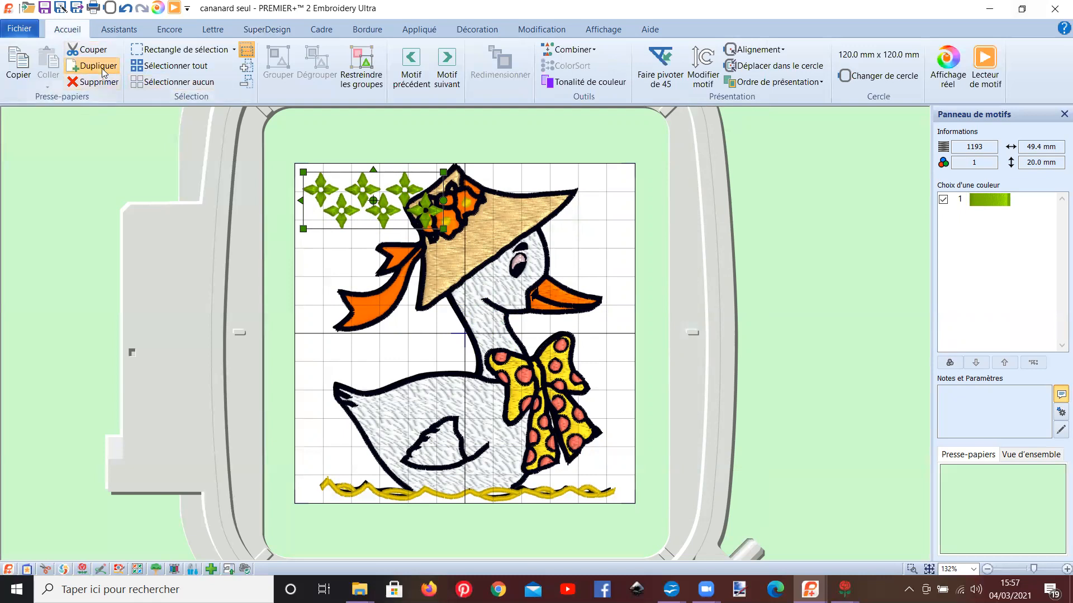
left_click(102, 69)
left_click_drag(351, 208, 520, 240)
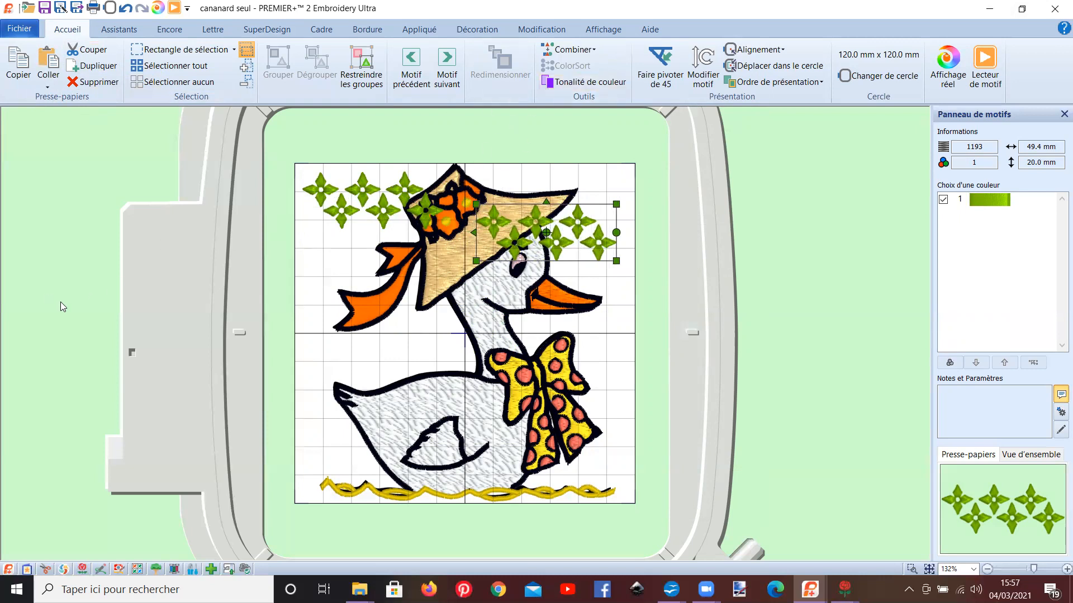
Step: Select both green flower borders with a selection rectangle and align them vertically by their tops (Aligné en haut)
left_click(301, 169)
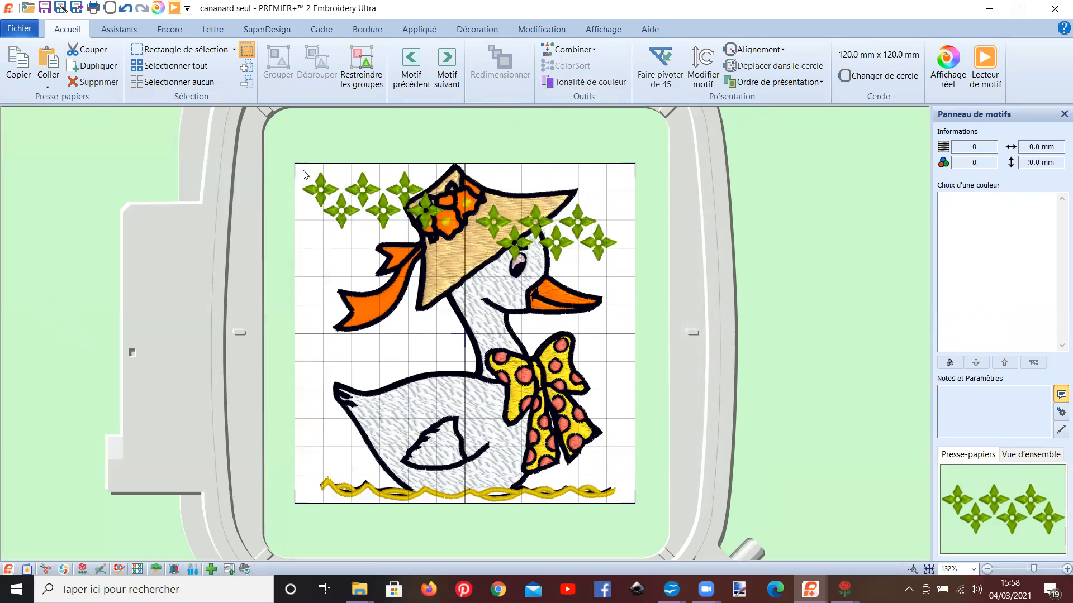
left_click(340, 205)
left_click(299, 167)
left_click(155, 51)
left_click_drag(297, 160, 631, 269)
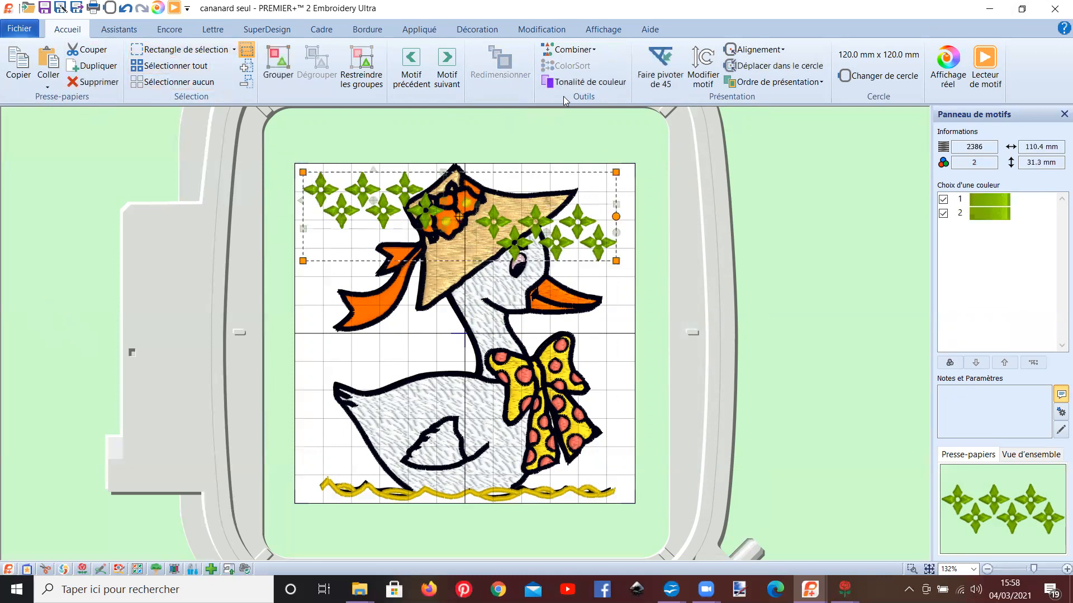
left_click(751, 51)
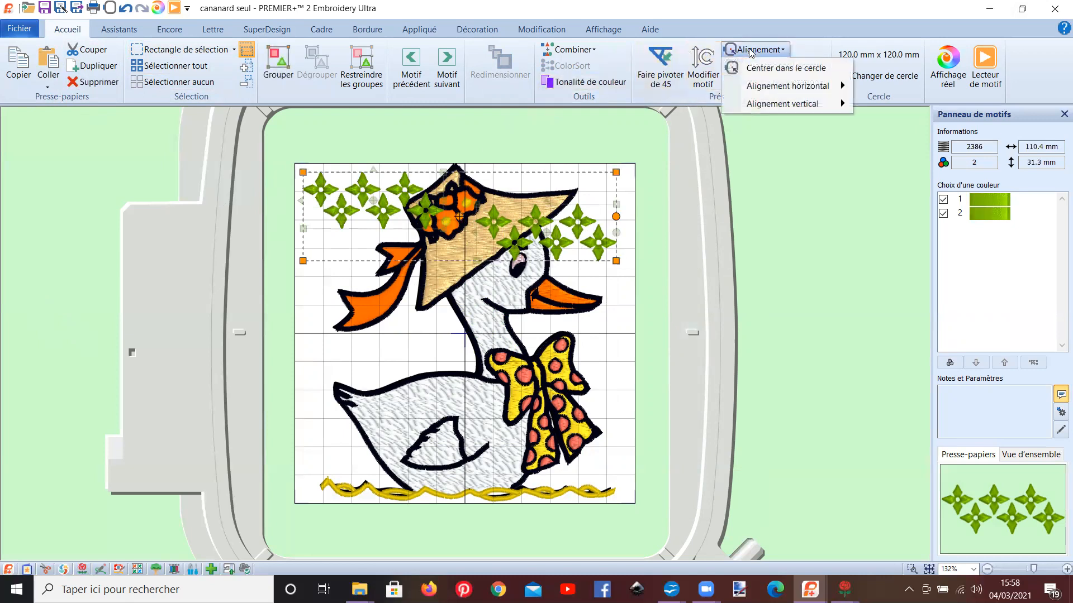
mouse_move(781, 103)
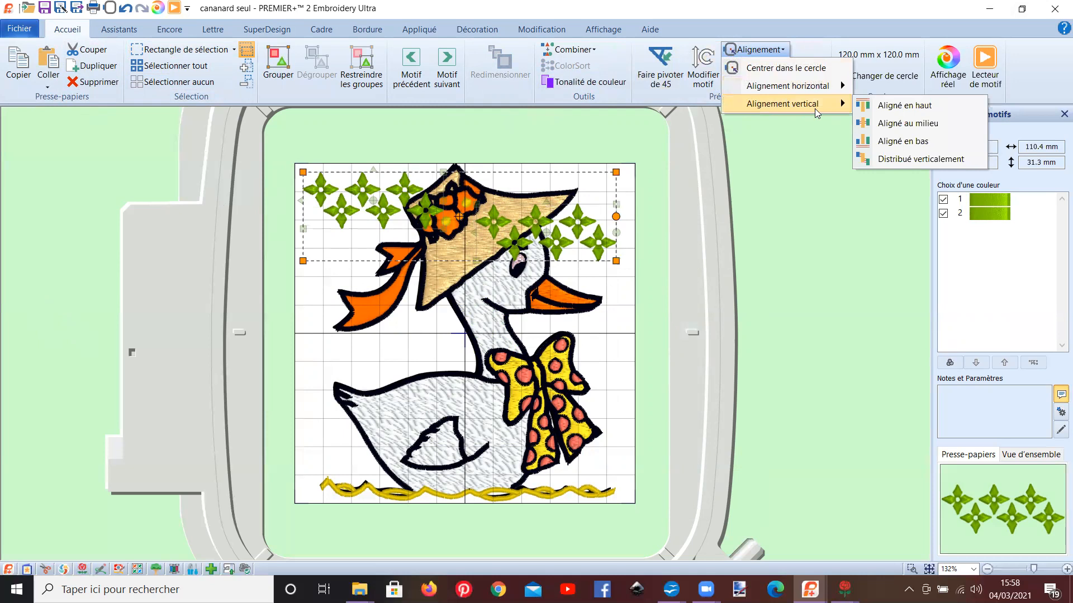
left_click(894, 107)
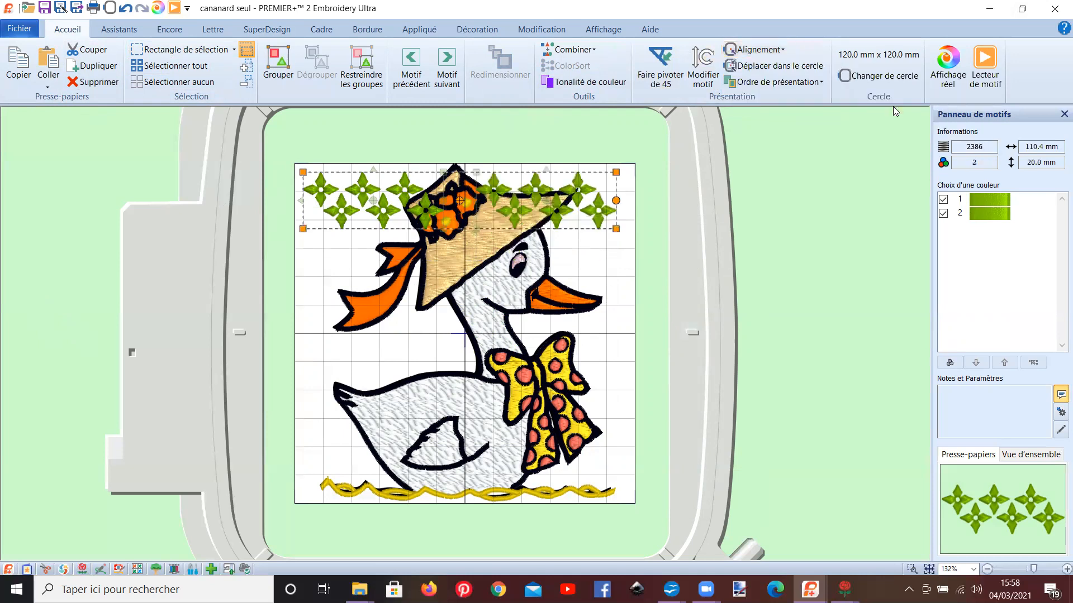
Step: Select both green flower borders together and move them backward behind the duck's hat, leaving nothing selected
left_click(497, 383)
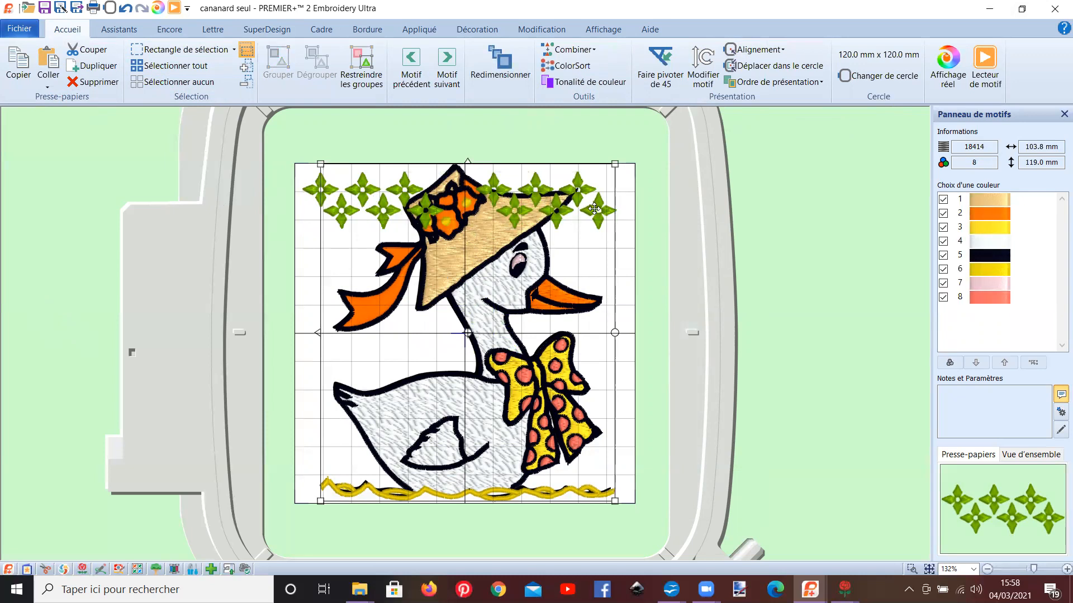
left_click(309, 190)
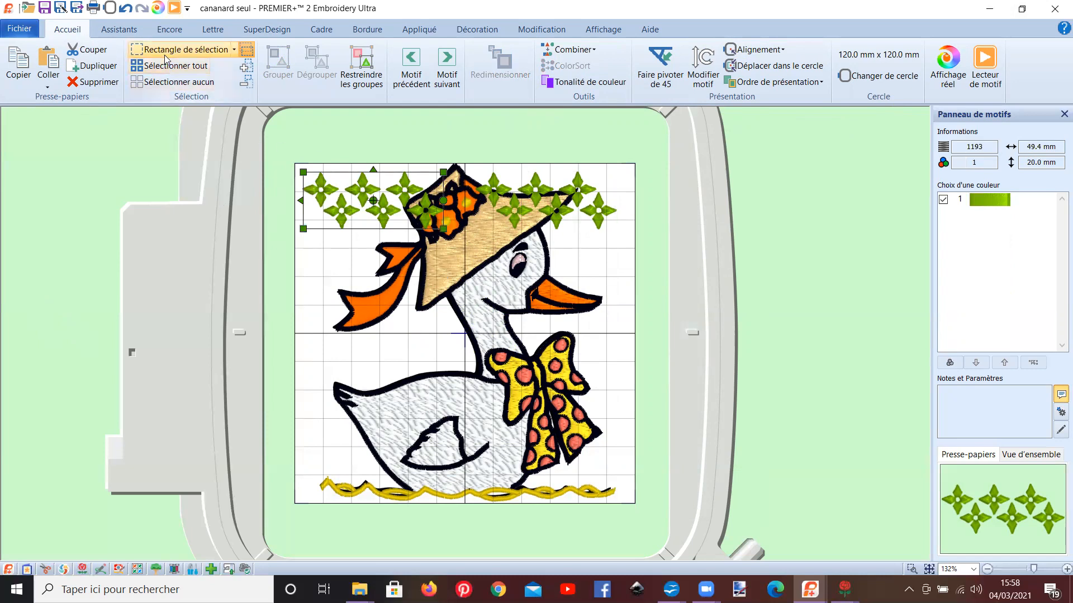
left_click_drag(299, 158, 632, 265)
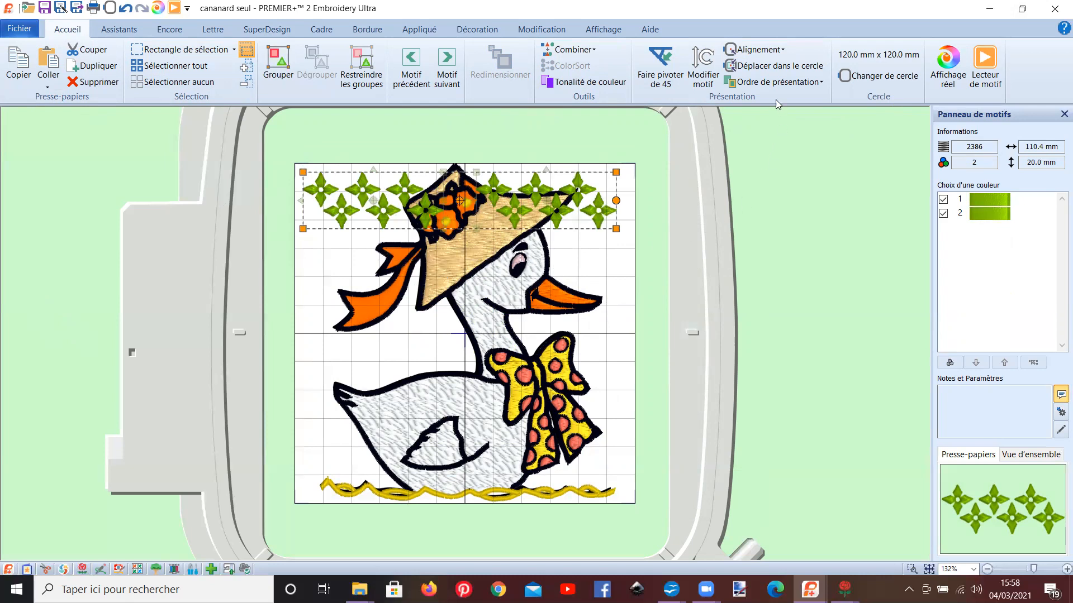
left_click(770, 82)
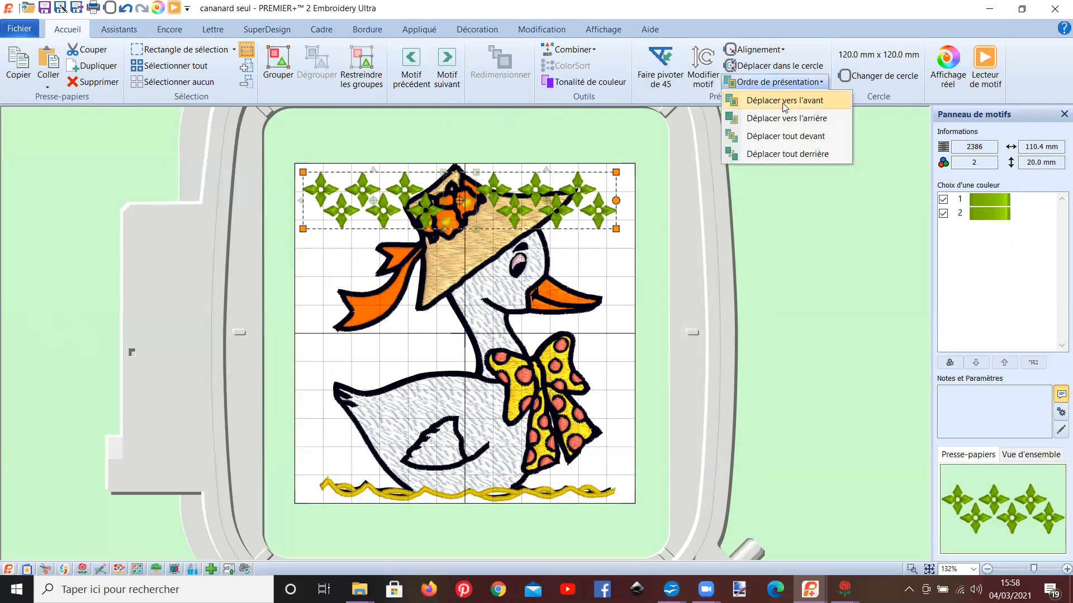
left_click(792, 118)
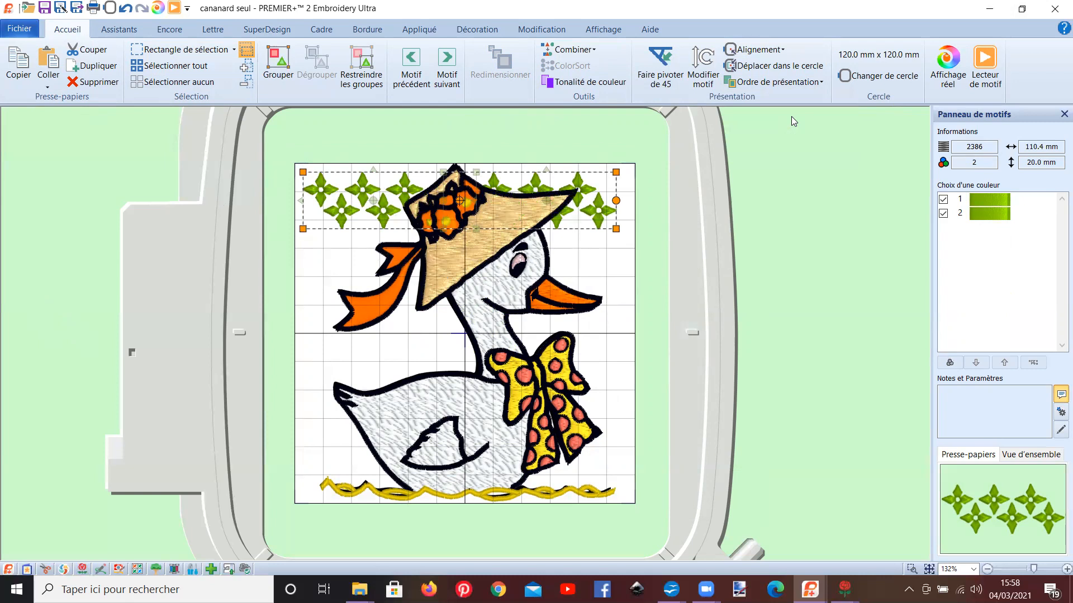
left_click(637, 375)
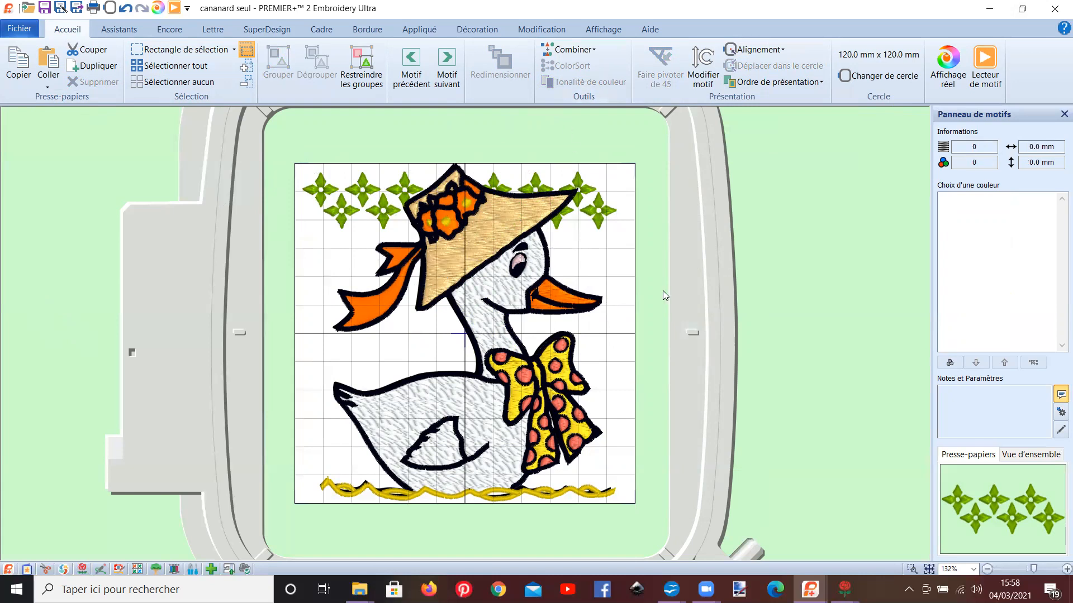
Step: Switch to the empty canard design and insert the green four-petal SuperDesign border at 20 mm
mouse_move(810, 590)
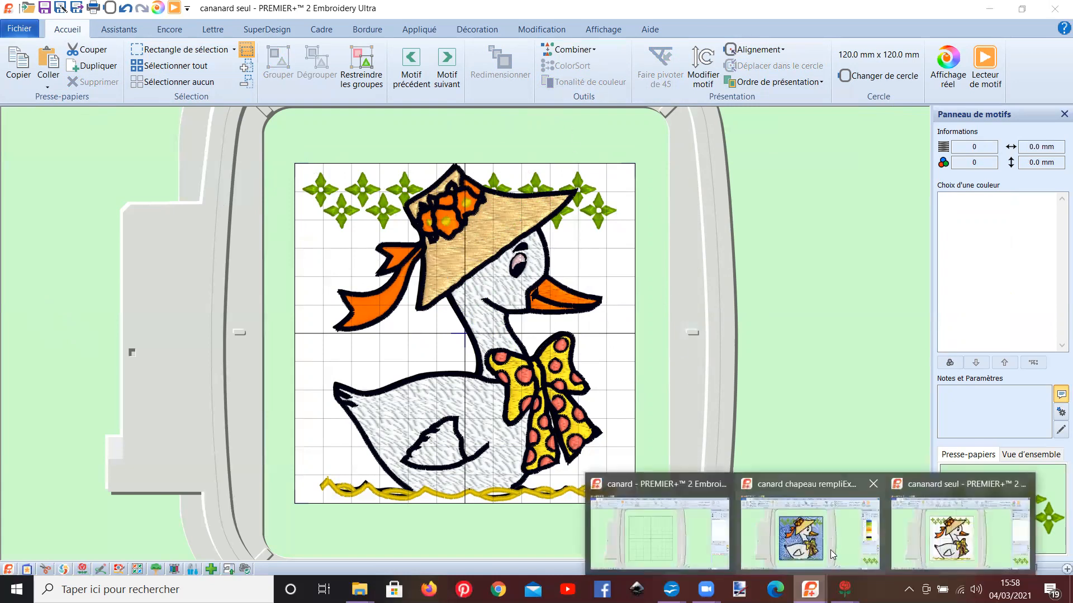
left_click(656, 538)
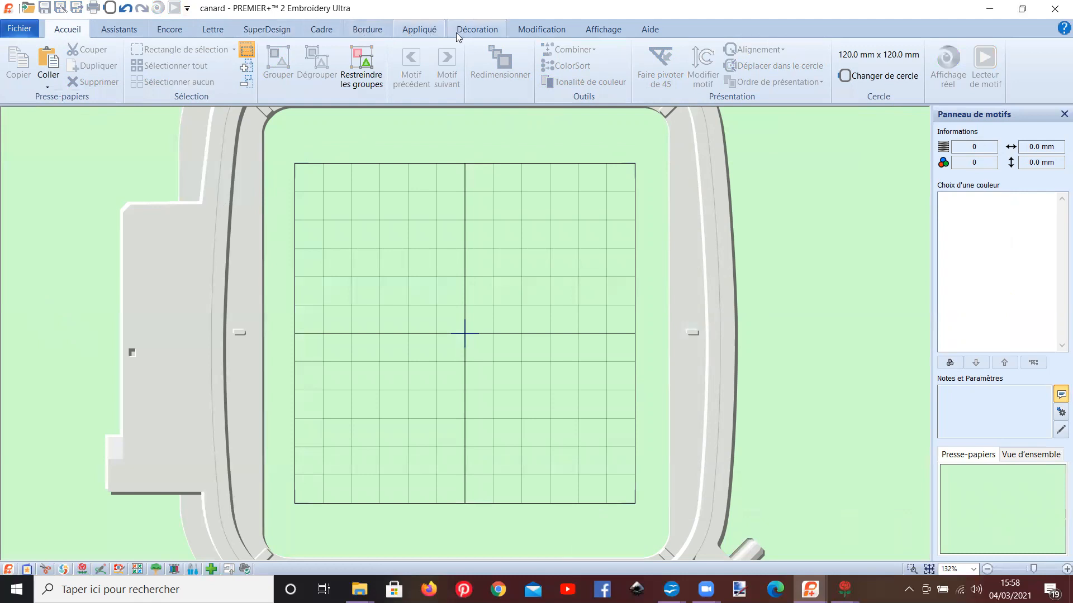
left_click(267, 29)
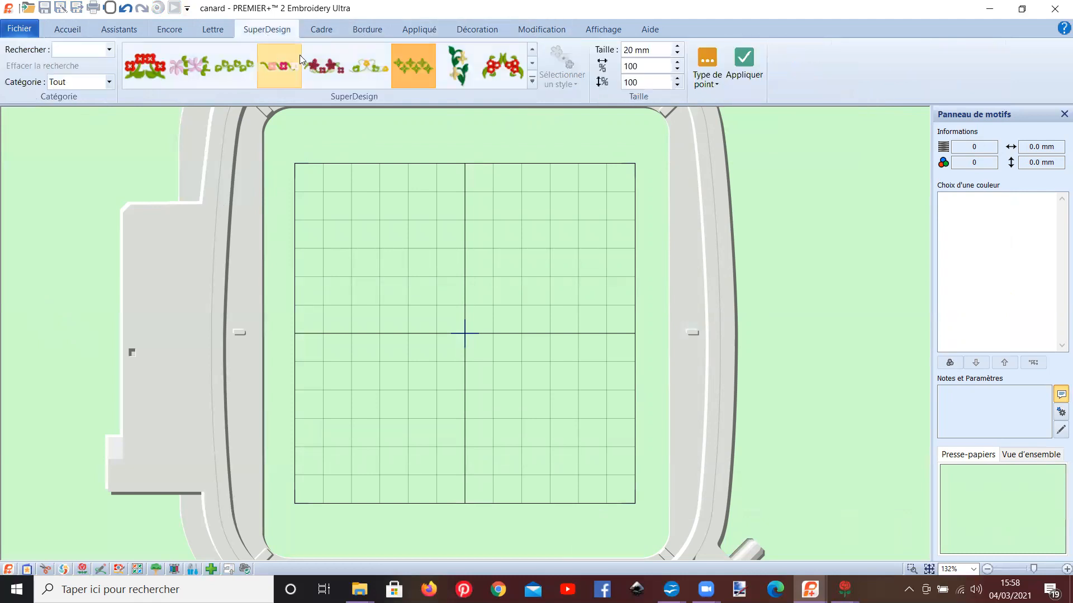
left_click(740, 87)
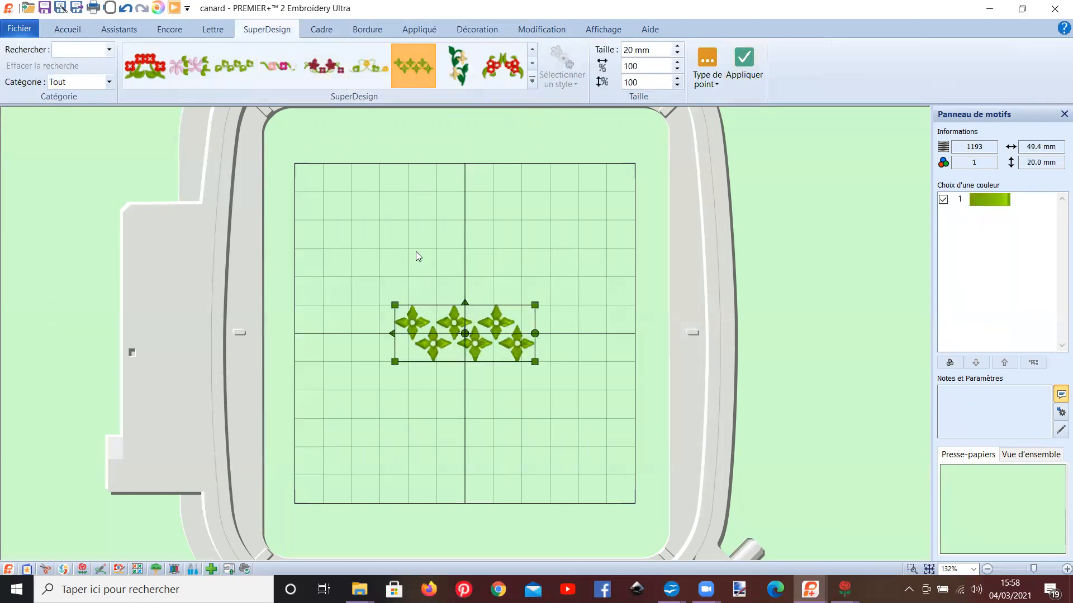
Step: Insert the SuperDesign with paired red flower clusters at 22 mm and place it above the green border
left_click(500, 68)
left_click(743, 67)
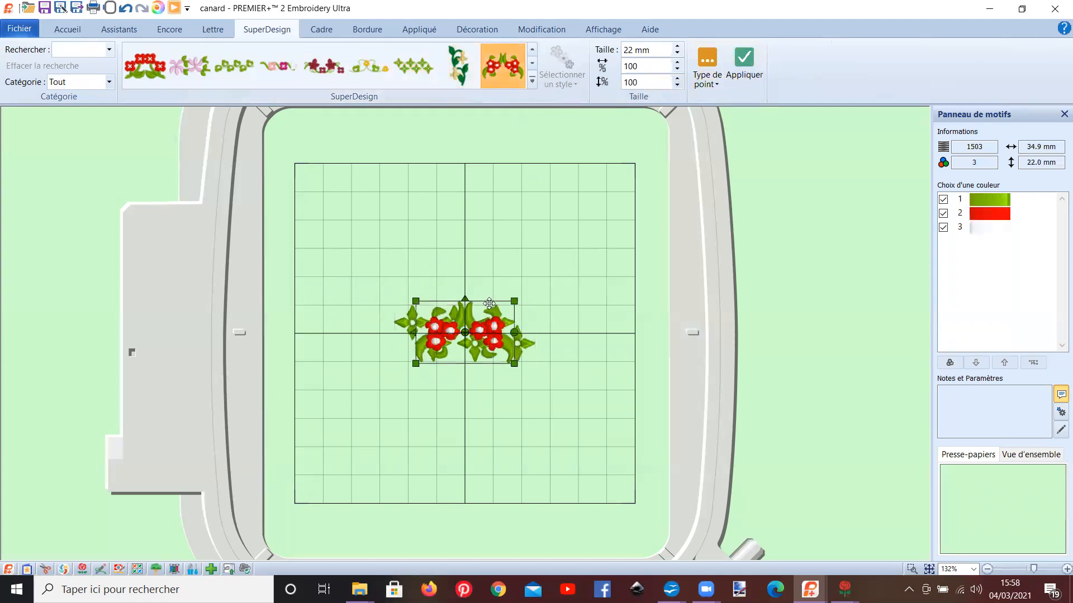
left_click_drag(502, 312, 501, 219)
Step: Insert the yellow flower and scroll SuperDesign at 18 mm and place it below the green border
left_click(378, 73)
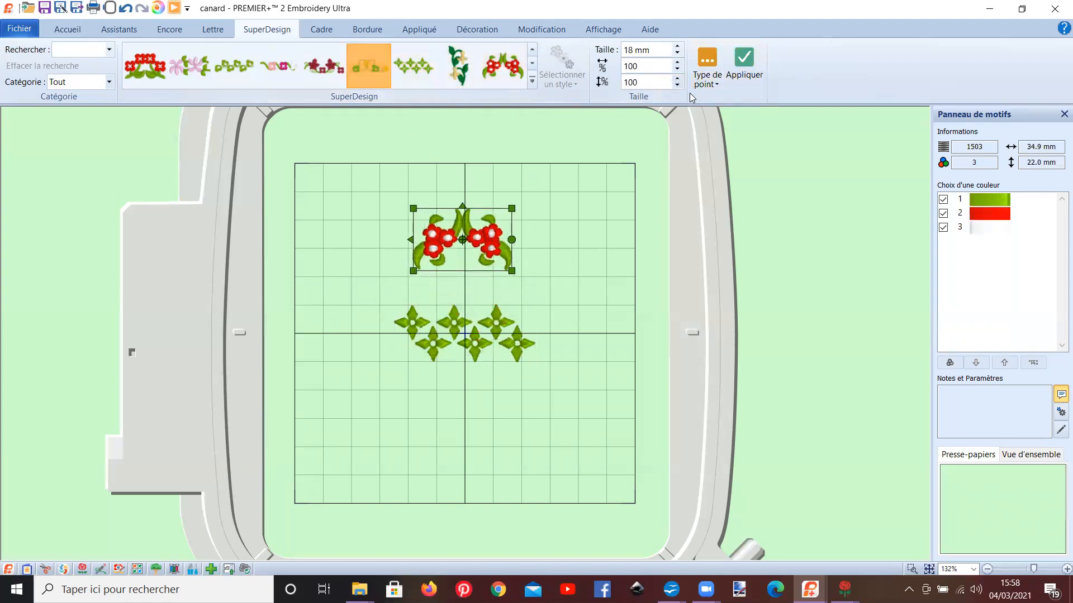
left_click(744, 62)
left_click_drag(490, 334, 491, 425)
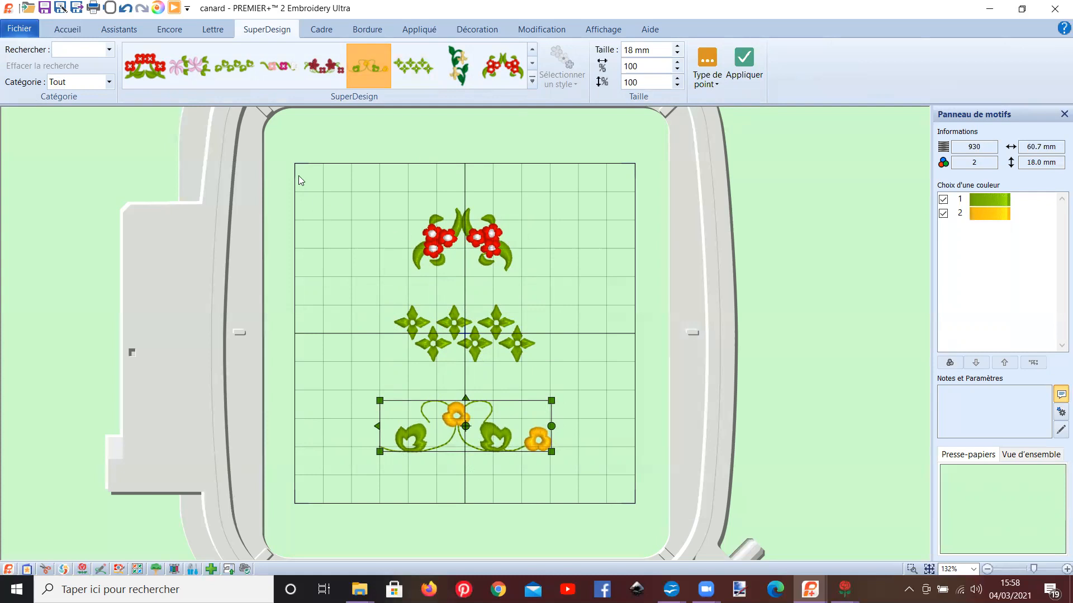
Step: Try selecting only the red and yellow flower motifs and moving them together slightly upward, and clear the selection
left_click(64, 30)
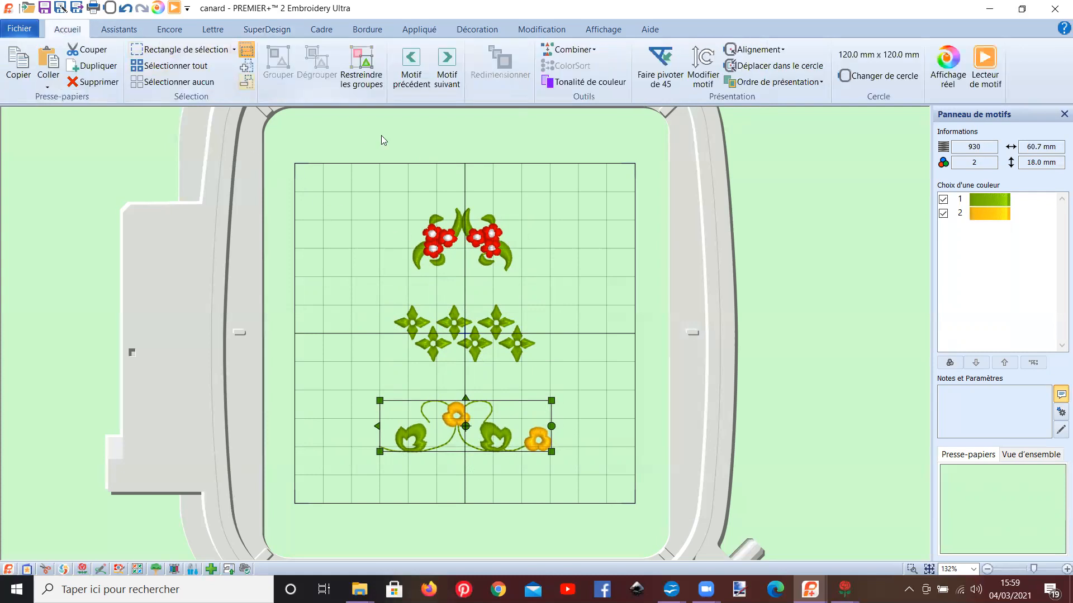
left_click(458, 235, "ctrl")
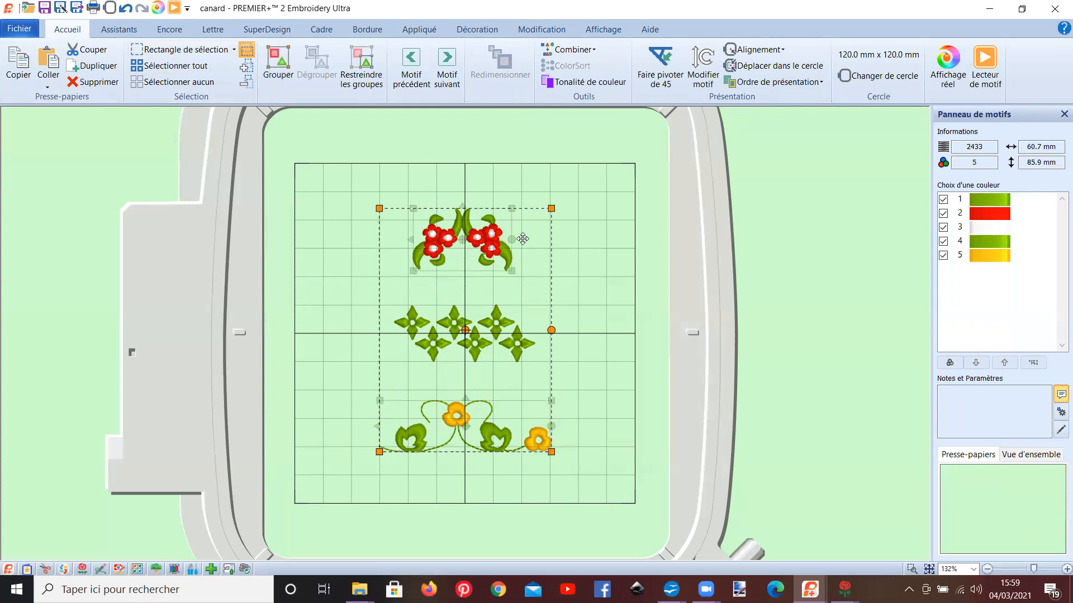
left_click(588, 261)
left_click(494, 439)
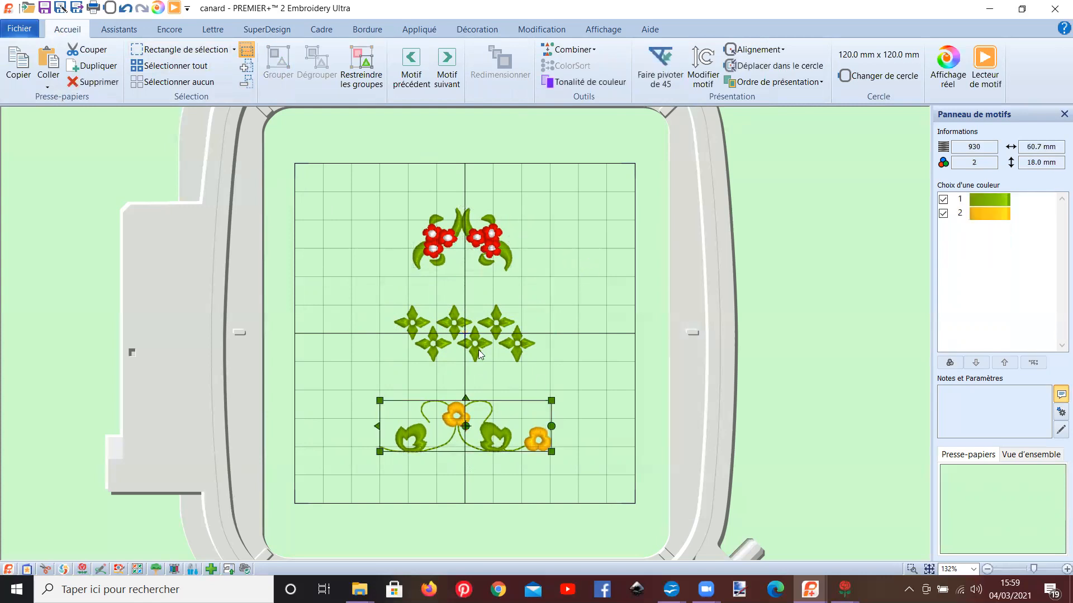
left_click(457, 230, "ctrl")
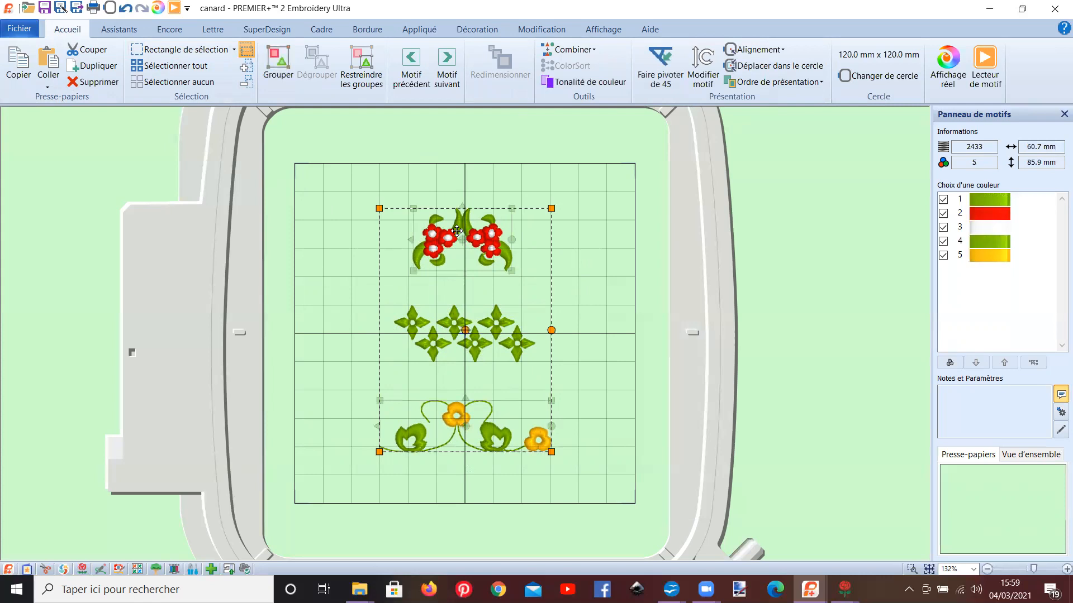
left_click_drag(455, 289, 456, 266)
left_click(301, 143)
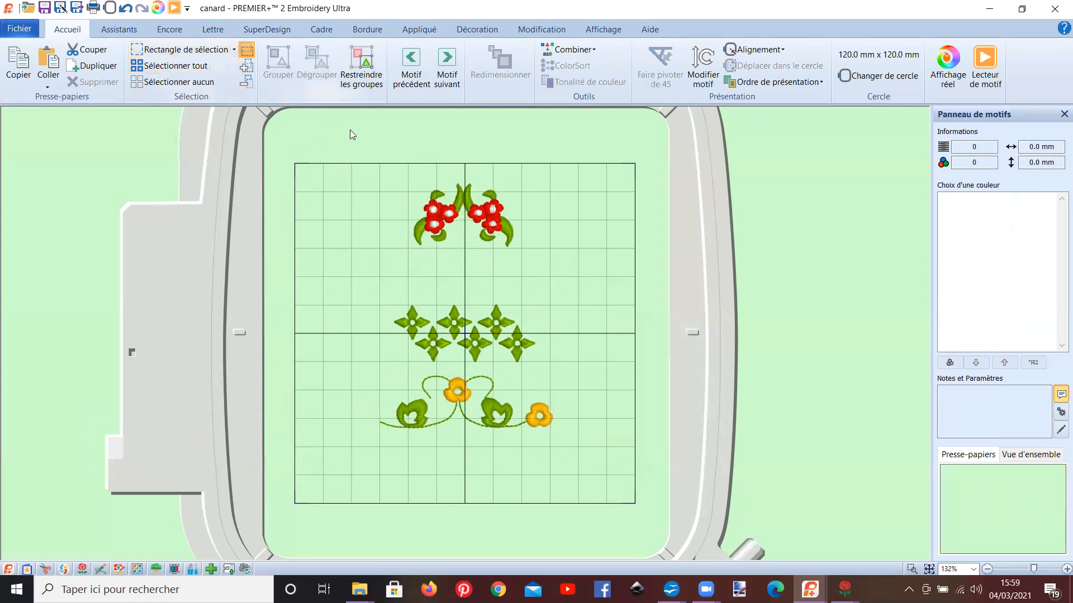
Step: Try shifting all three selected motifs slightly to the right, and undo this and the previous move
left_click(207, 65)
mouse_move(511, 285)
left_mouse_down()
mouse_move(320, 278)
mouse_move(543, 284)
mouse_move(514, 289)
left_mouse_up()
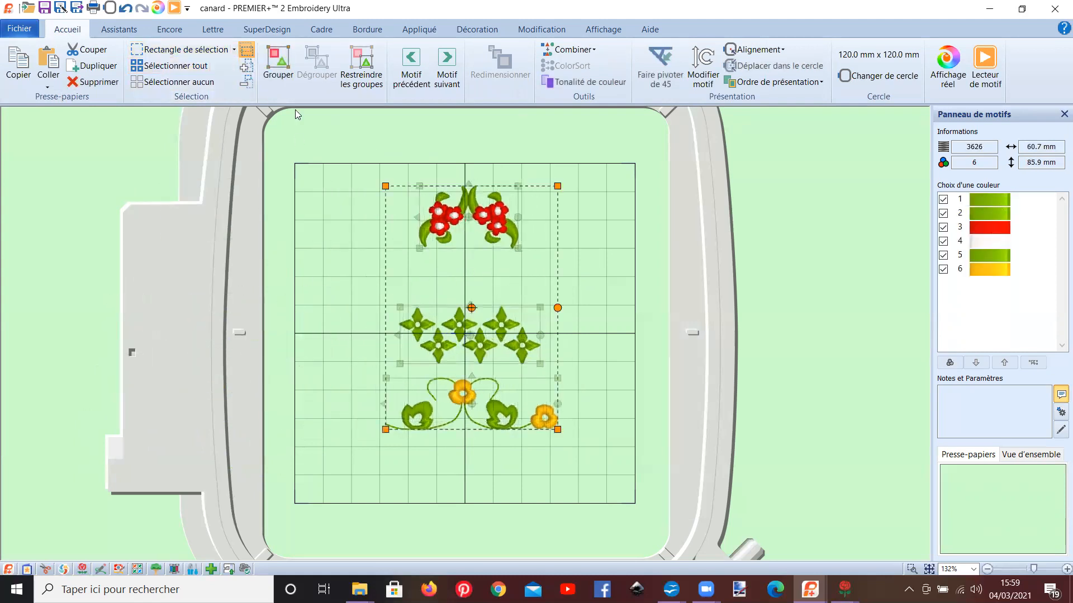
left_click(127, 10)
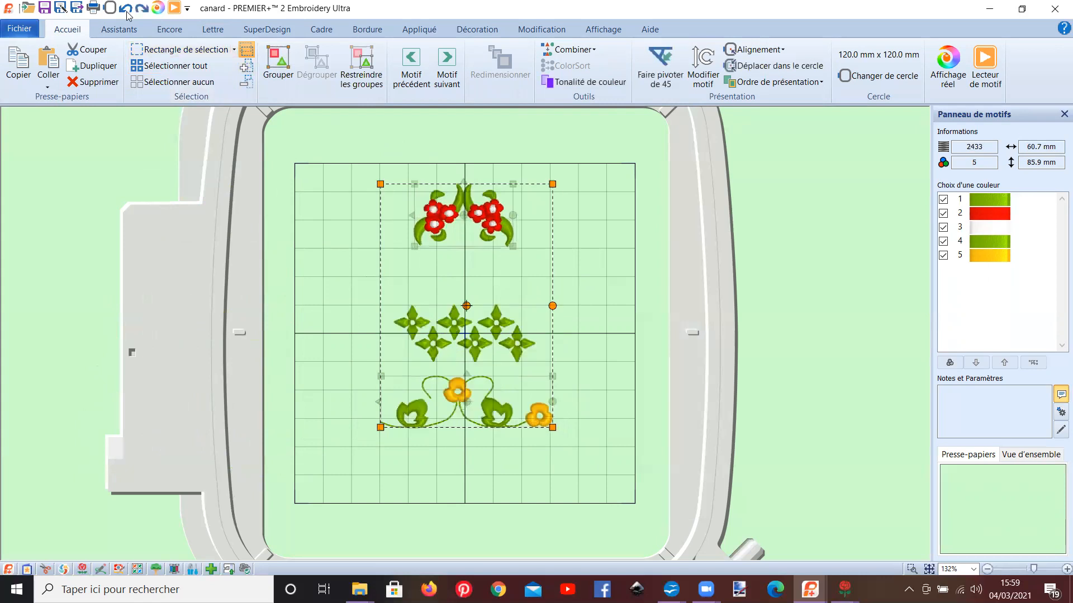
left_click(127, 10)
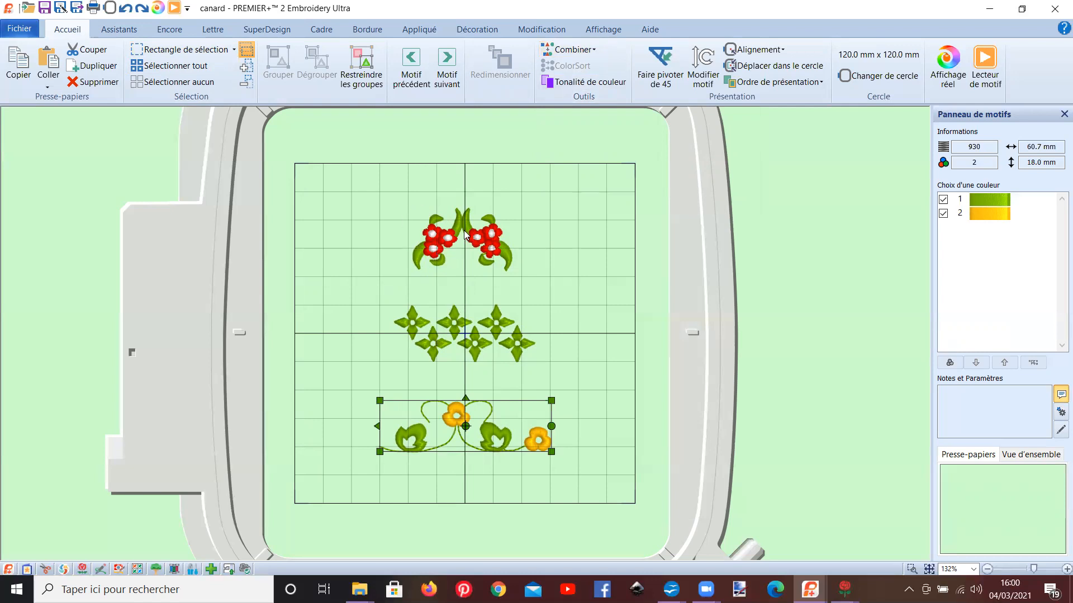
Step: Try rotating the yellow flower border around a rotation centre near its left leaf, and undo the changes
mouse_move(556, 428)
left_mouse_down()
mouse_move(546, 489)
mouse_move(507, 534)
mouse_move(567, 459)
mouse_move(546, 399)
mouse_move(511, 358)
mouse_move(542, 431)
mouse_move(550, 426)
left_mouse_up()
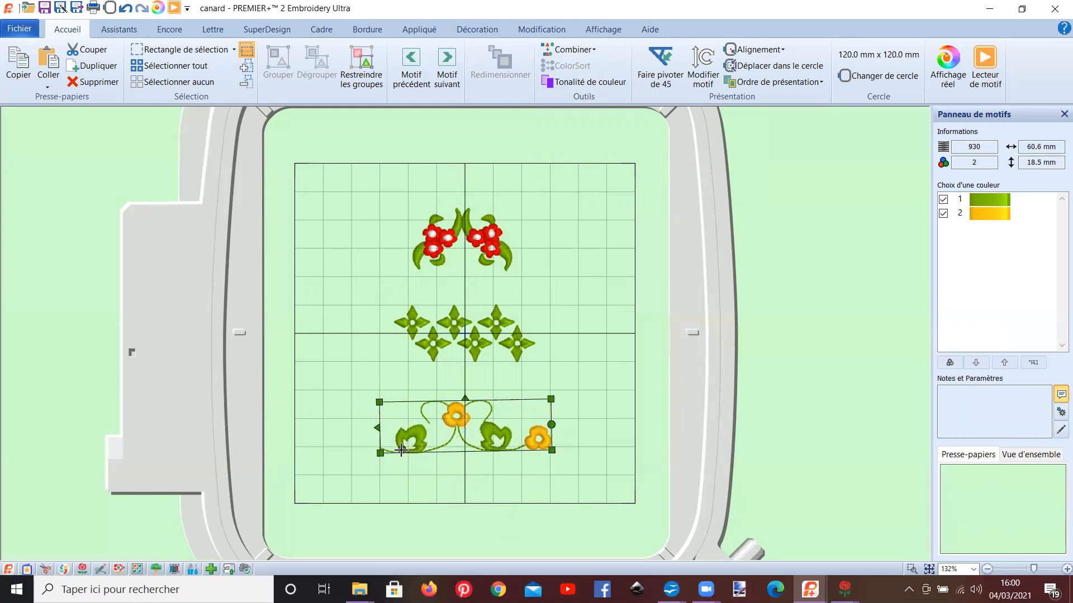
left_click_drag(551, 424, 514, 431)
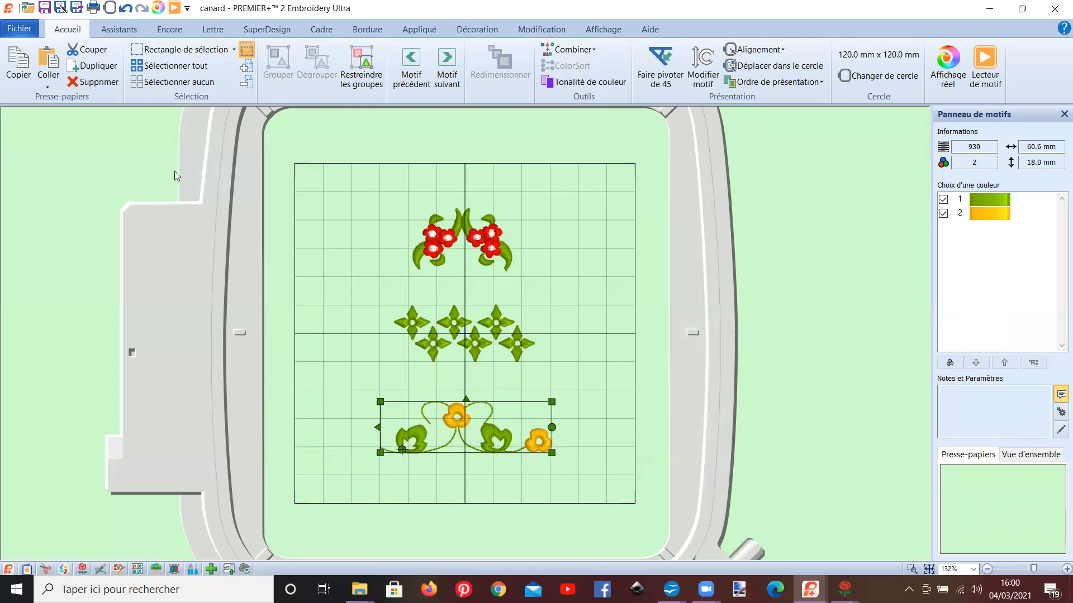
left_click(123, 9)
left_click(124, 10)
left_click(124, 10)
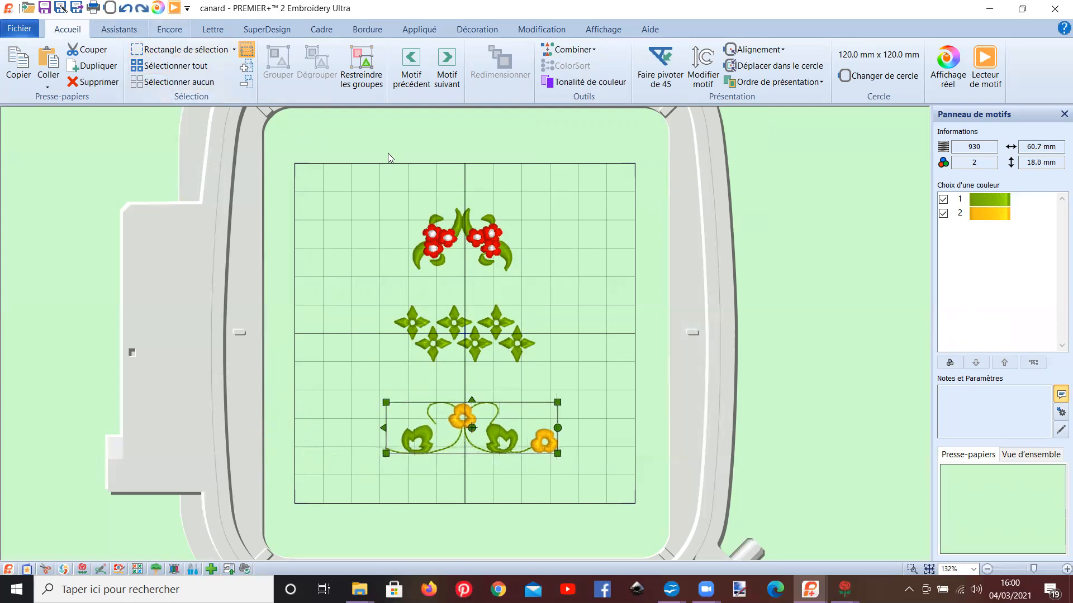
Step: Try a slight rotation of the yellow flower border through Modifier motif, and turn it back level by hand
left_click(703, 83)
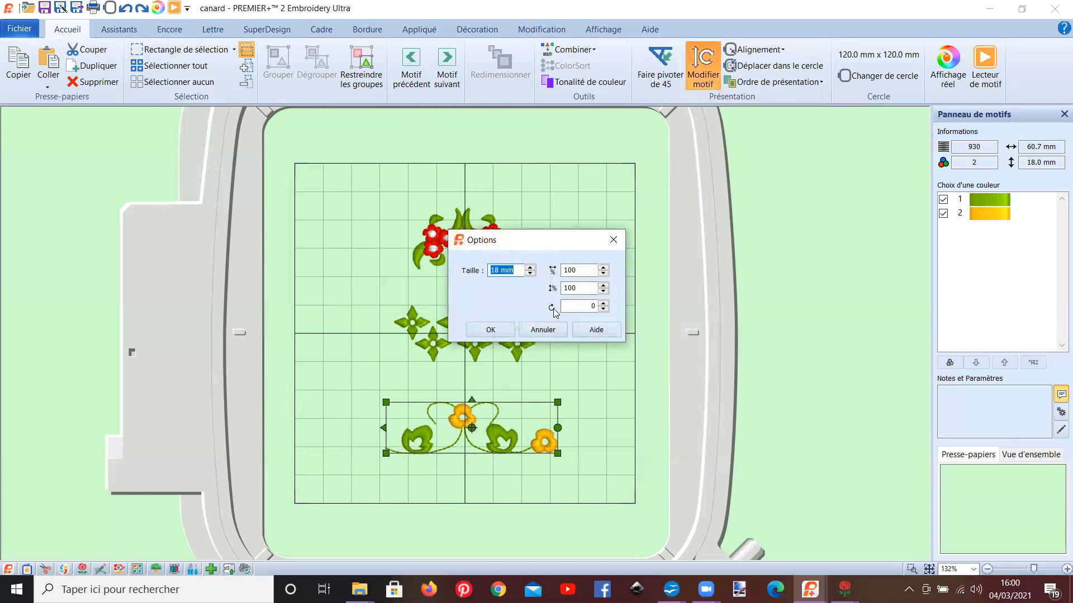
left_click(602, 304)
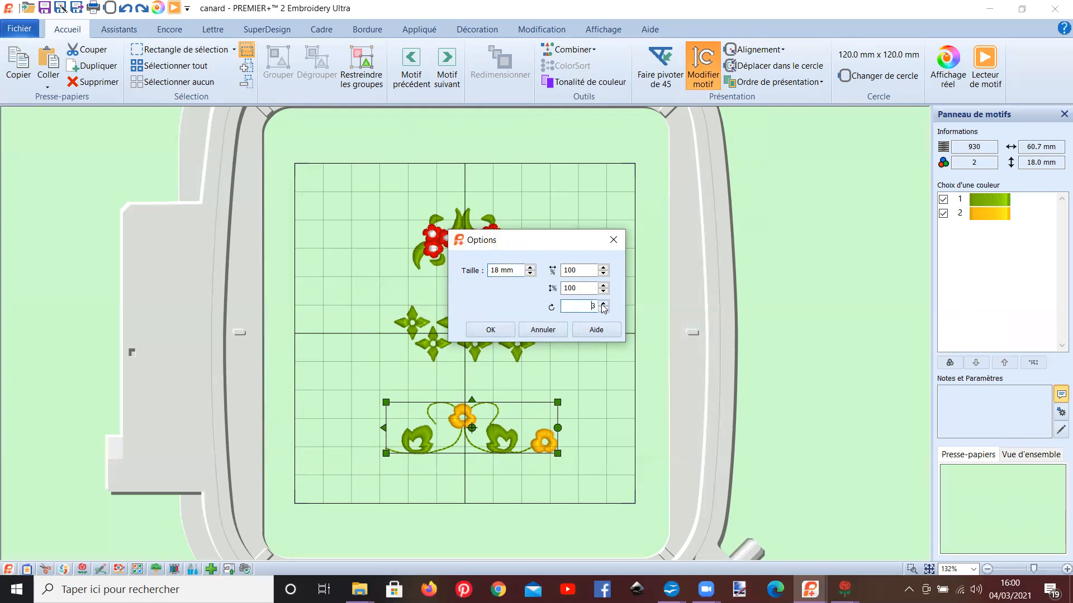
left_click(490, 331)
mouse_move(560, 434)
left_mouse_down()
mouse_move(555, 408)
mouse_move(558, 426)
left_mouse_up()
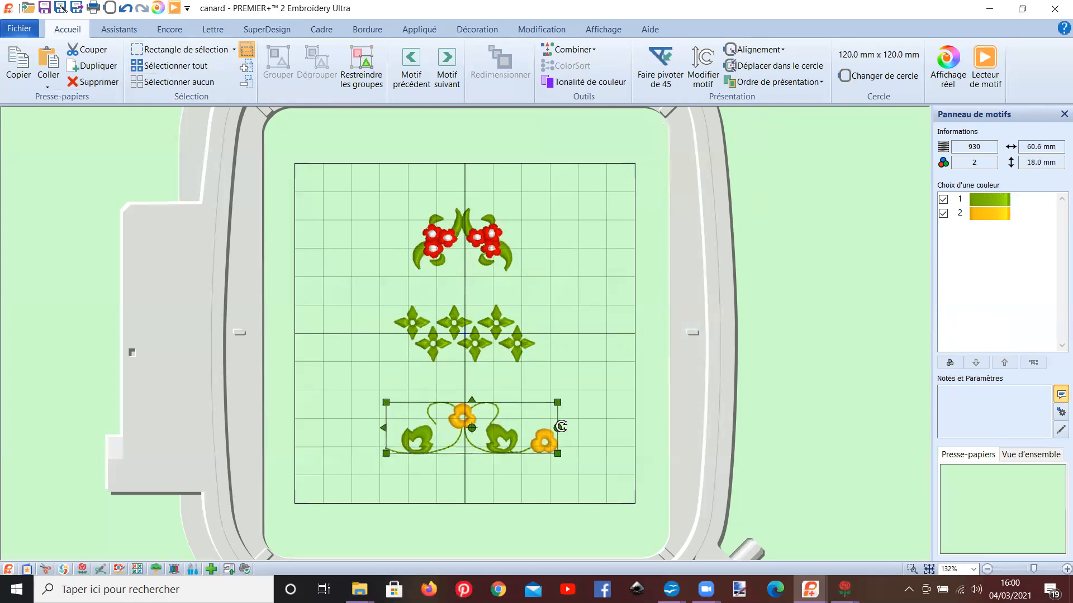
Step: Rotate the yellow flower border slightly clockwise using the rotation value in Modifier motif
left_click(701, 75)
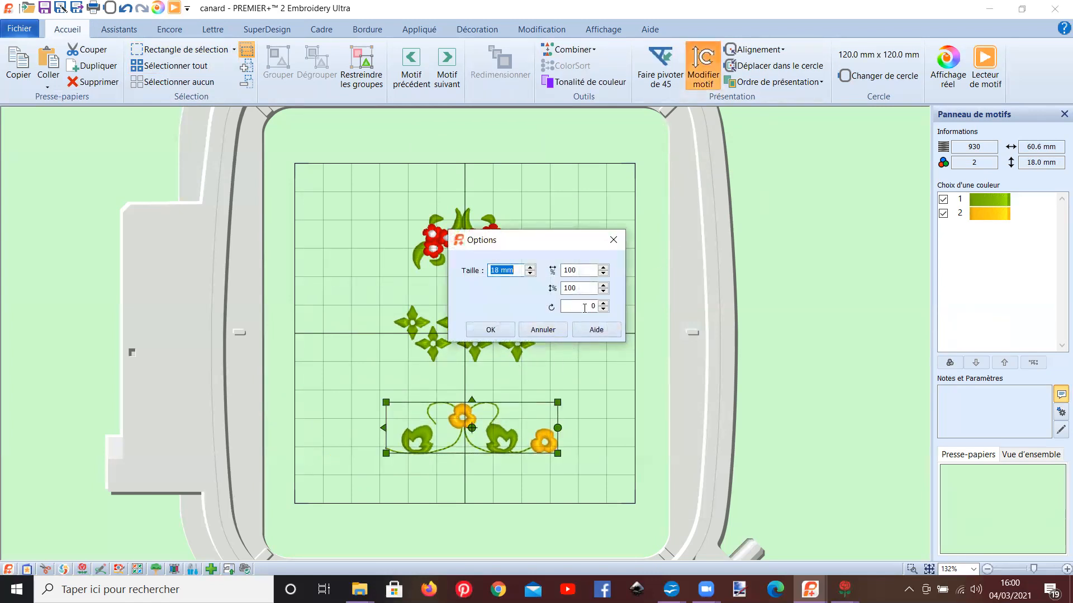
left_click(603, 303)
left_click(499, 331)
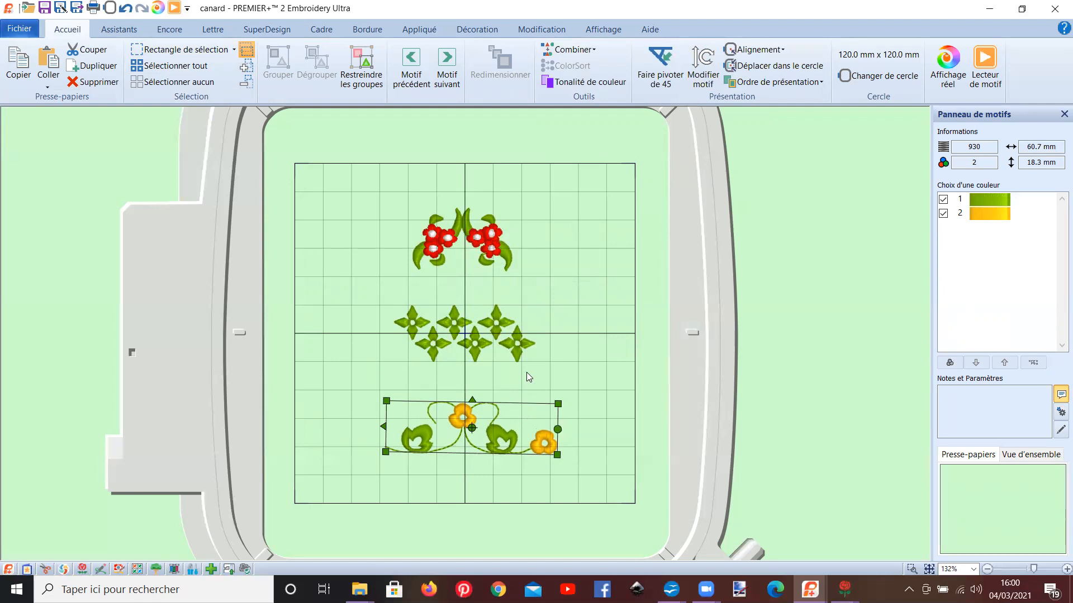
Step: Try rotating the green flower border slightly clockwise through Modifier motif, and turn it back level by hand
left_click(514, 350)
left_click(699, 89)
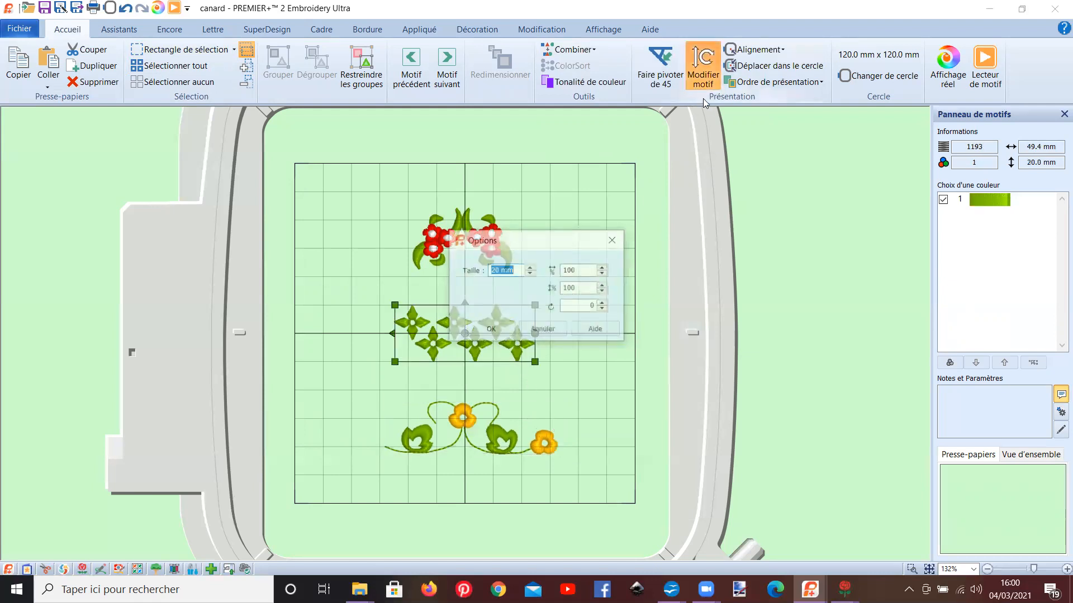
left_click(603, 304)
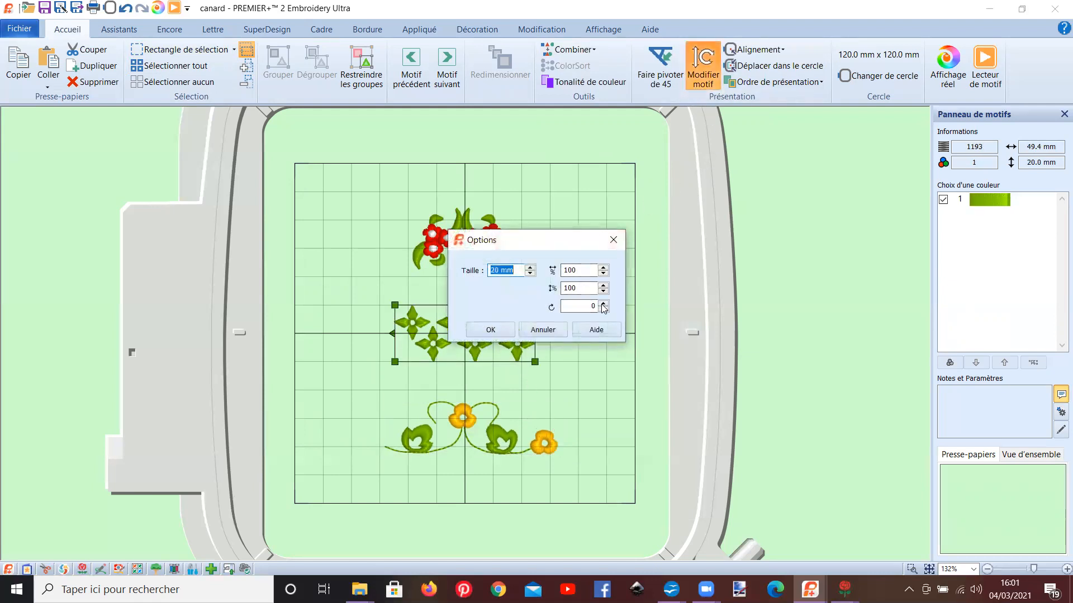
left_click(490, 330)
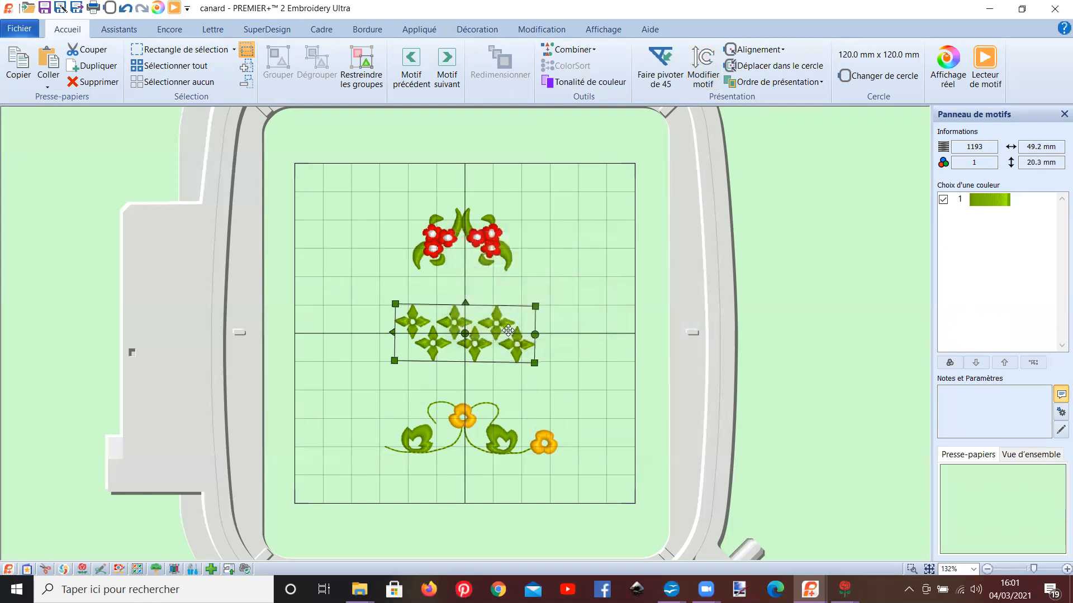
left_click_drag(535, 335, 535, 333)
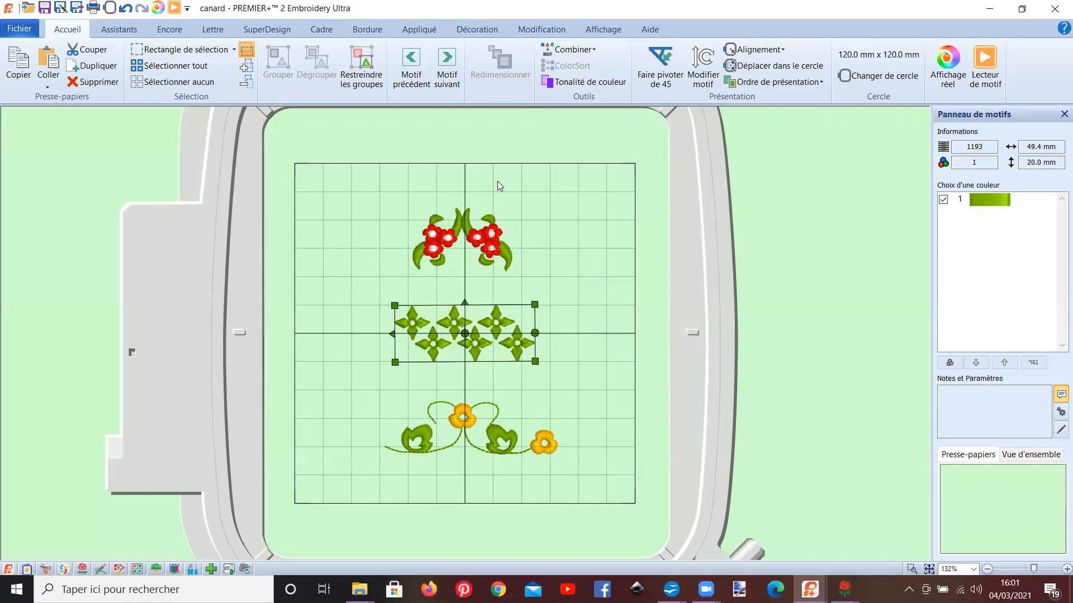
Step: Rotate the green flower border by 90 degrees in two 45-degree turns so it stands vertically
left_click(656, 81)
left_click(656, 81)
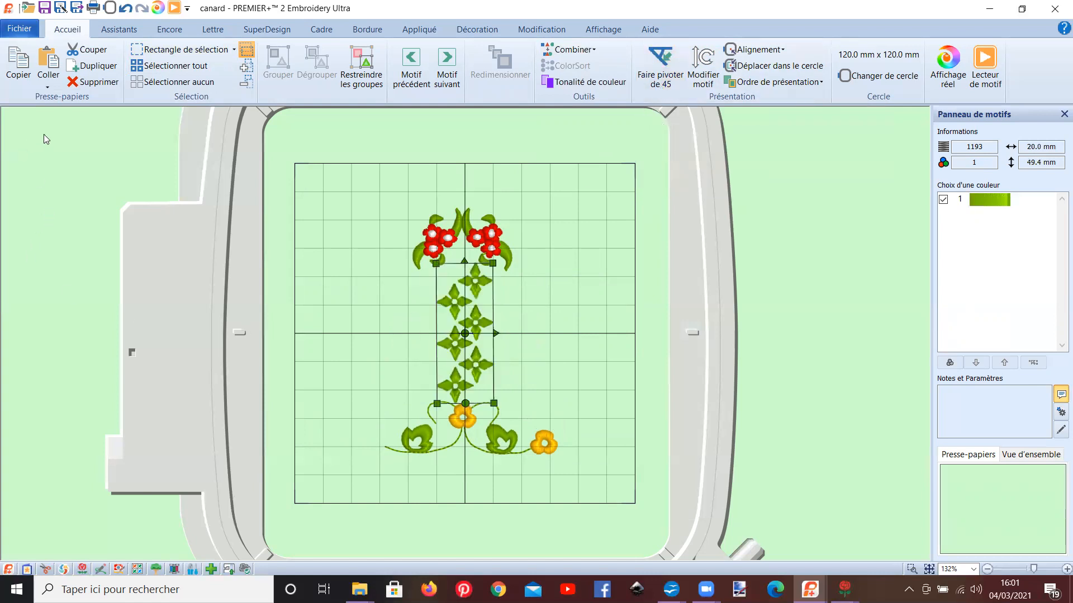
Step: Duplicate the vertical green border, move the copy to the left of the original, and delete that copy
left_click(88, 67)
left_click_drag(486, 336, 352, 318)
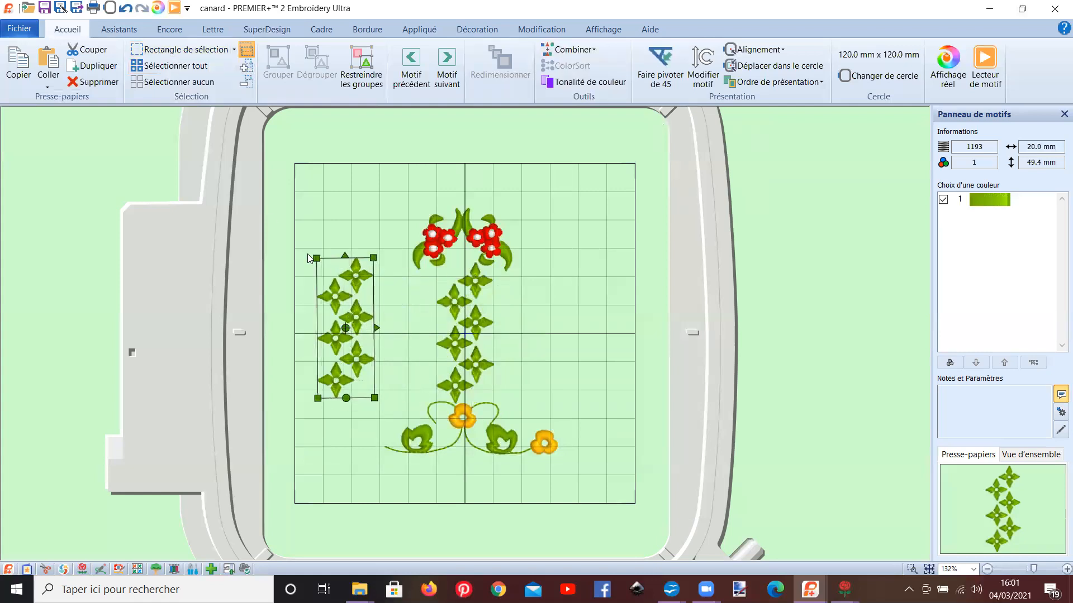
key("Delete")
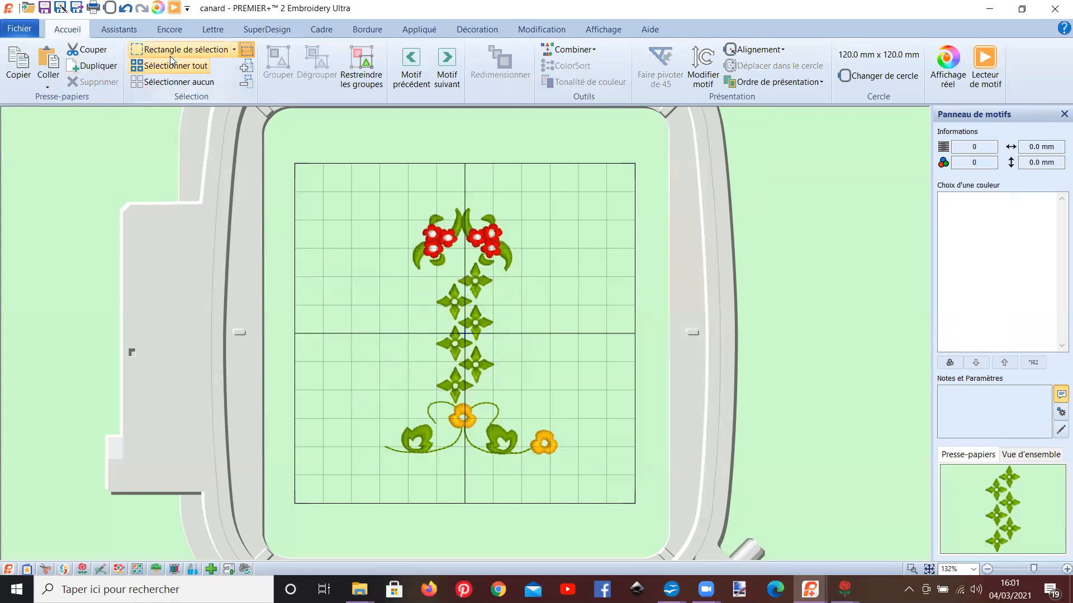
Step: Try duplicating the red and yellow flower motifs together and moving the copies left, and undo these changes
left_click(445, 246)
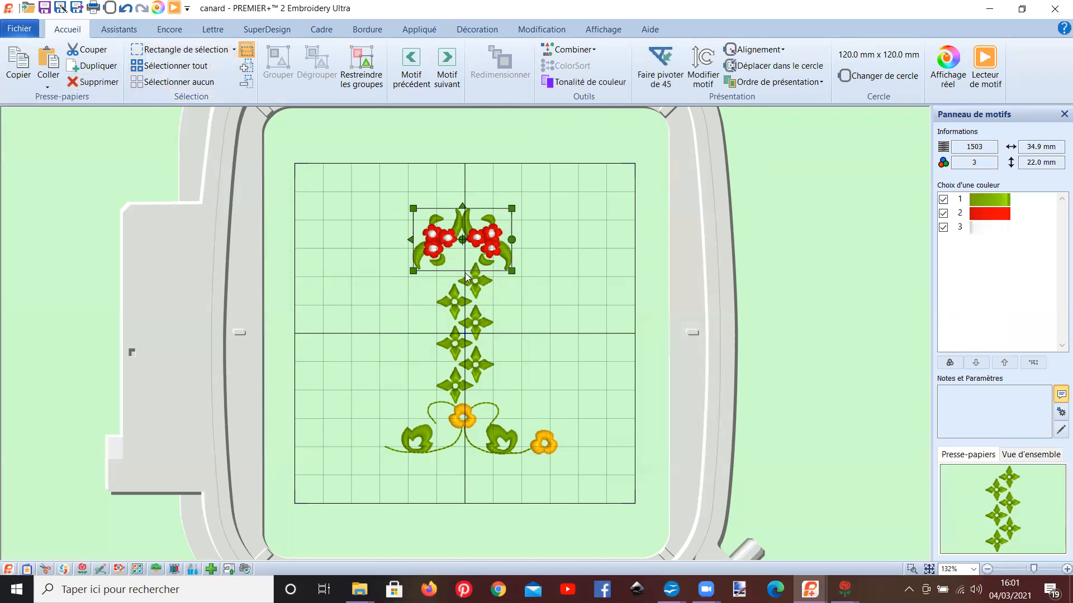
left_click(479, 441, "ctrl")
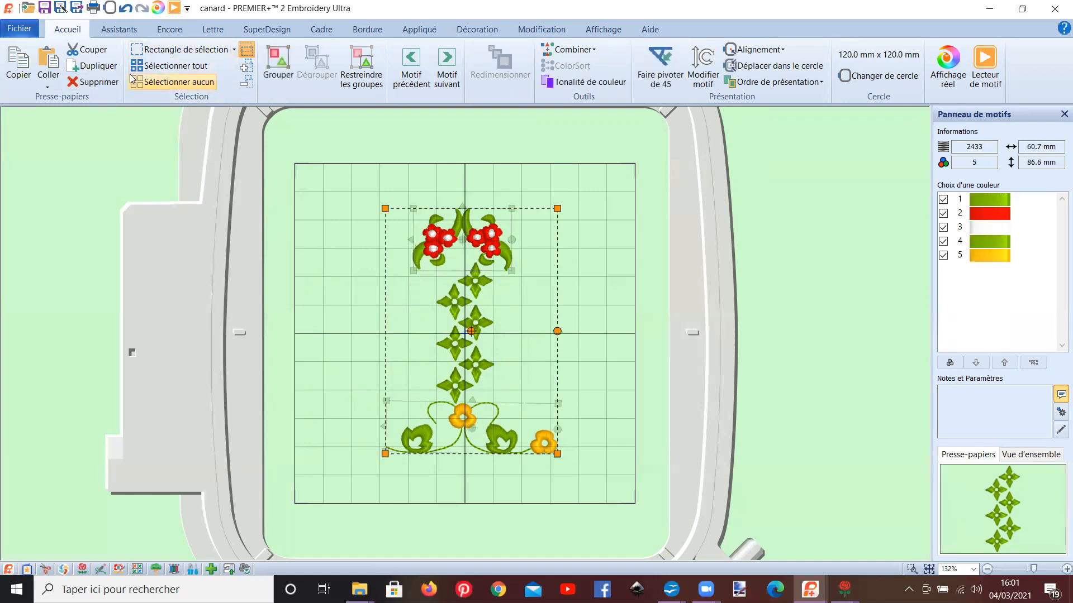
left_click(92, 66)
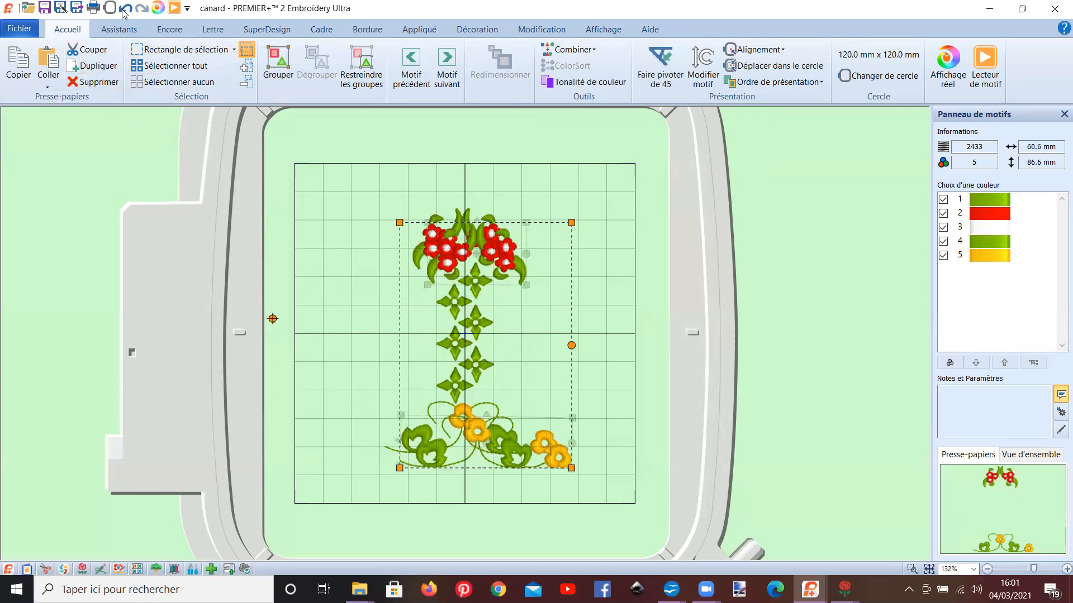
left_click_drag(519, 351, 341, 337)
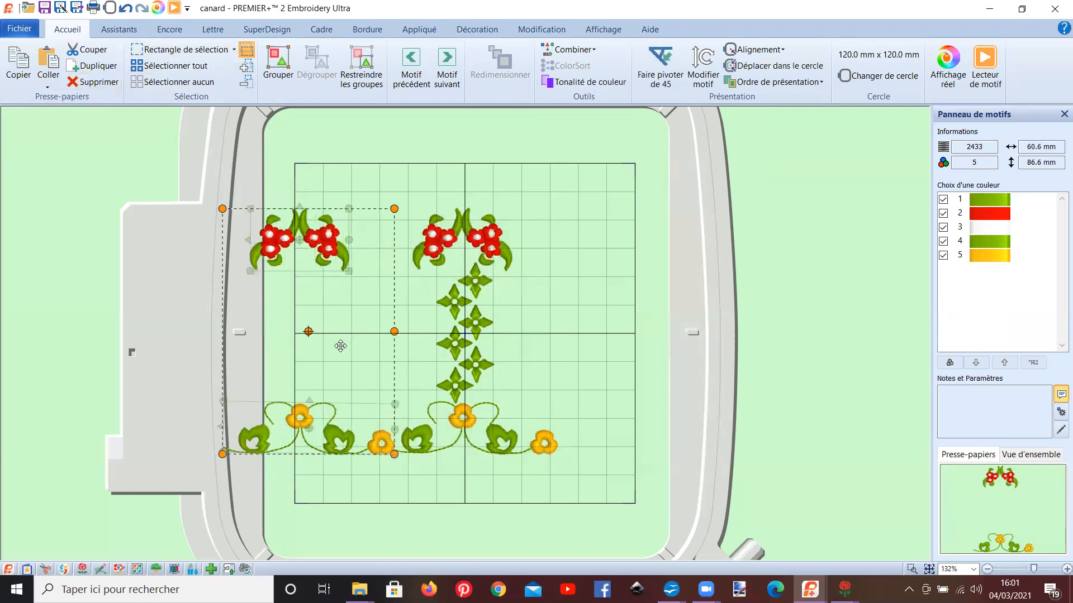
left_click(125, 9)
left_click(126, 8)
left_click(126, 9)
left_click(126, 9)
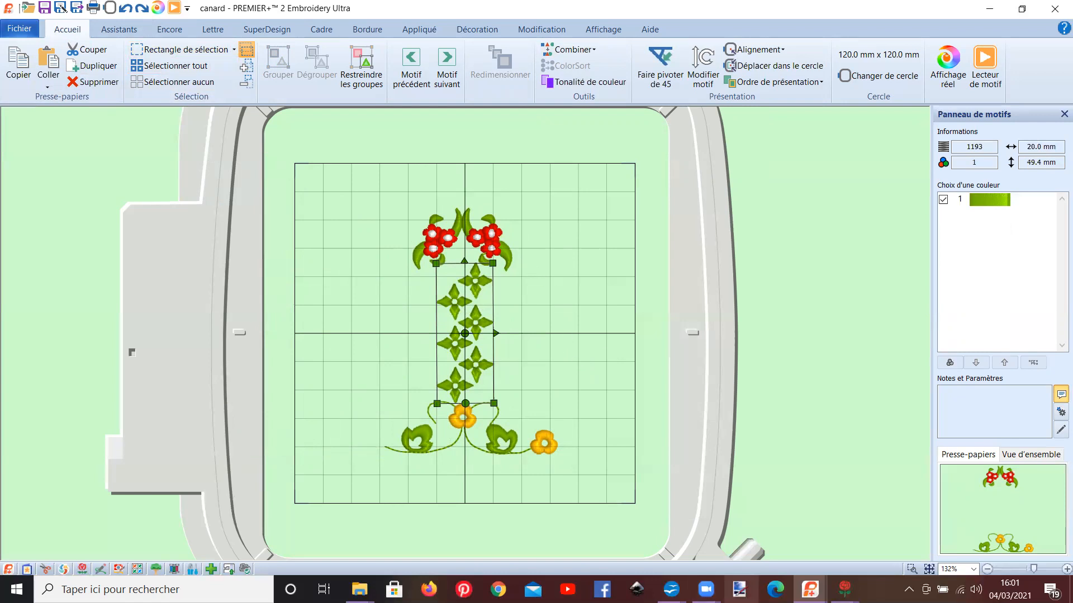
Step: Switch to the cananard seul design and insert carré forme.vp4, displaying the files as very large icons
mouse_move(810, 589)
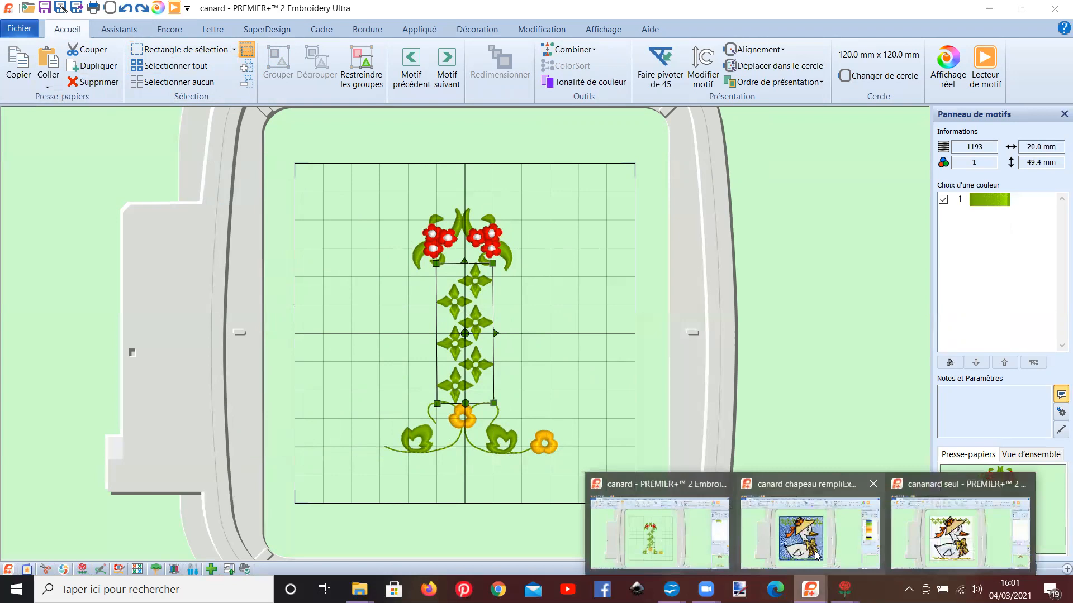
left_click(915, 551)
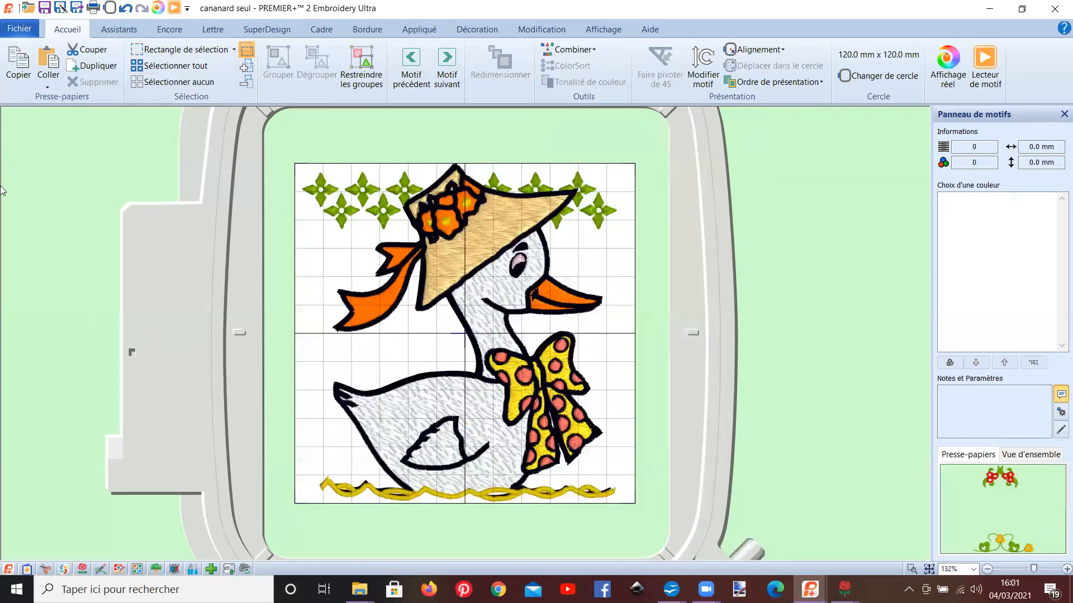
left_click(16, 31)
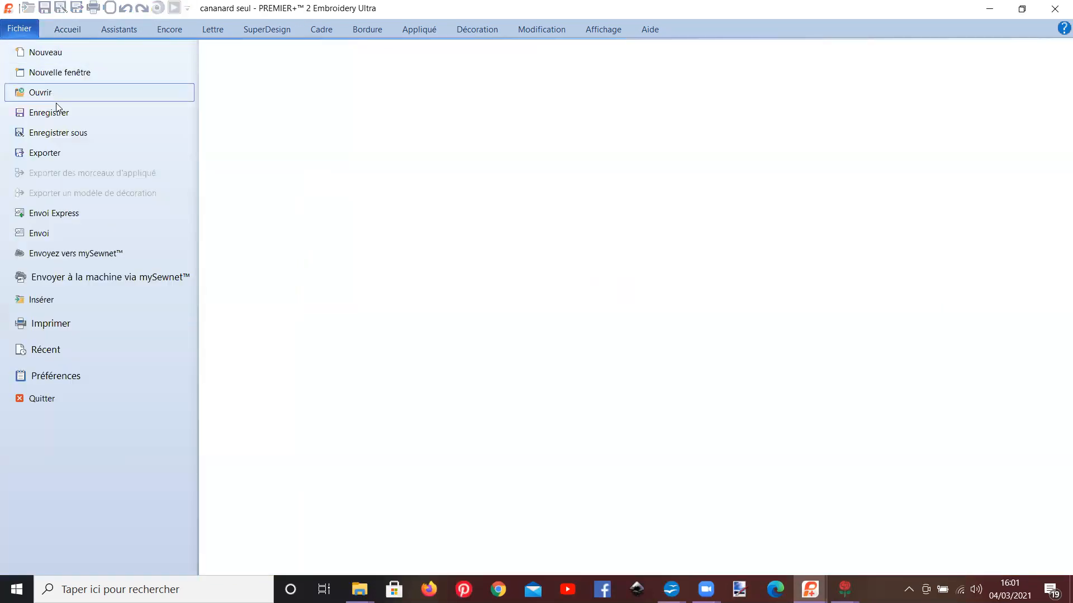
left_click(69, 300)
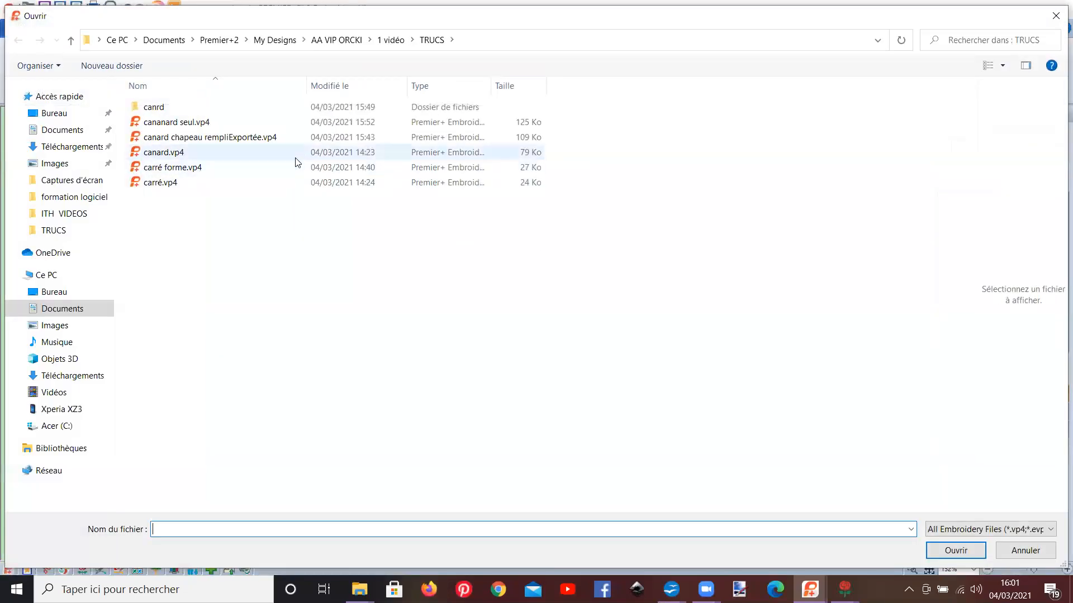
left_click(1004, 61)
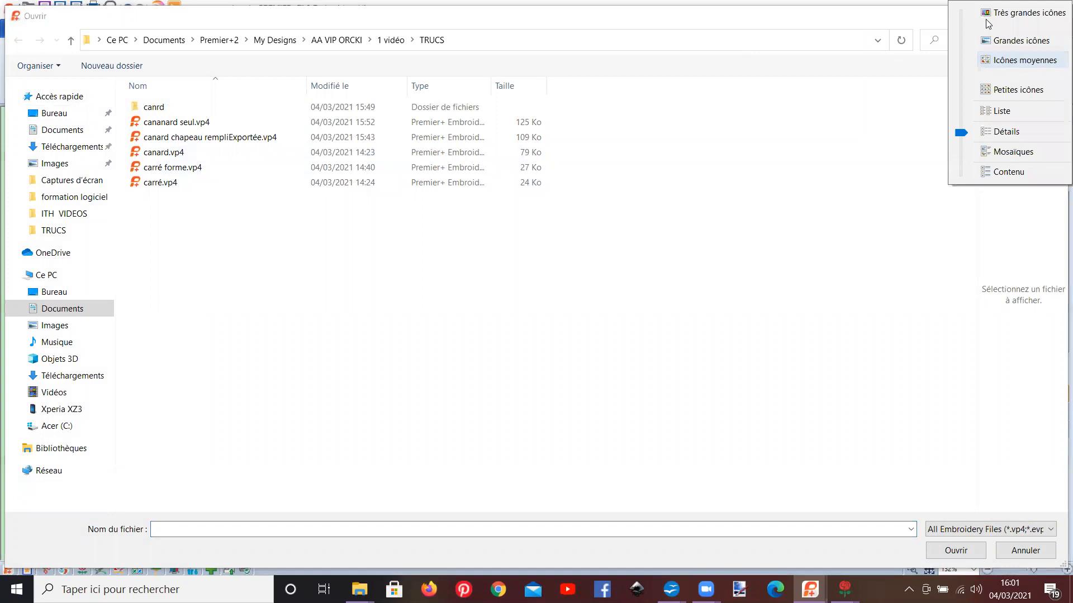
left_click(992, 13)
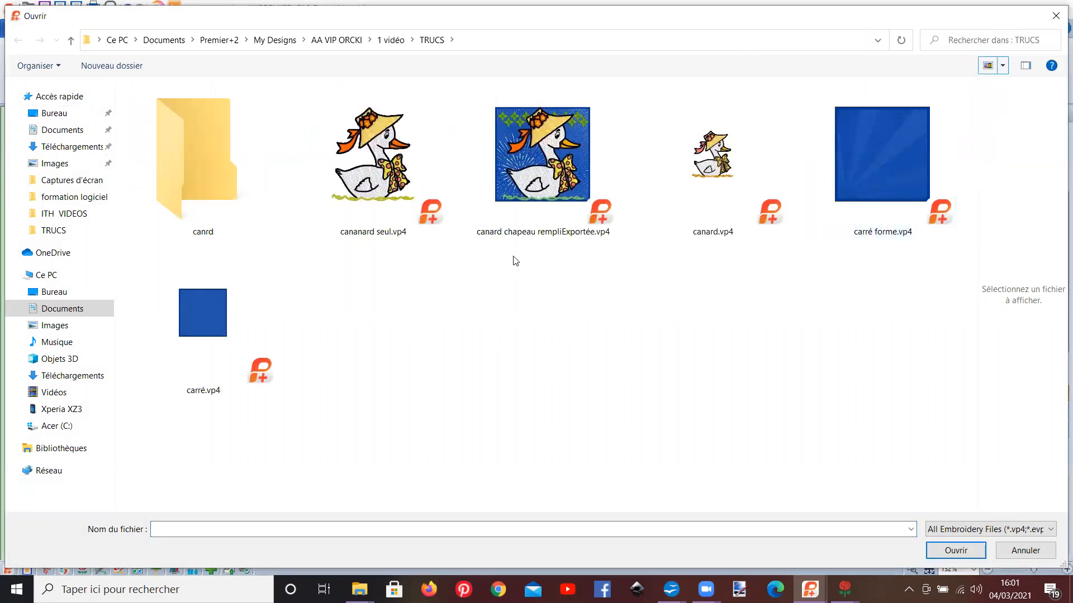
left_click(859, 192)
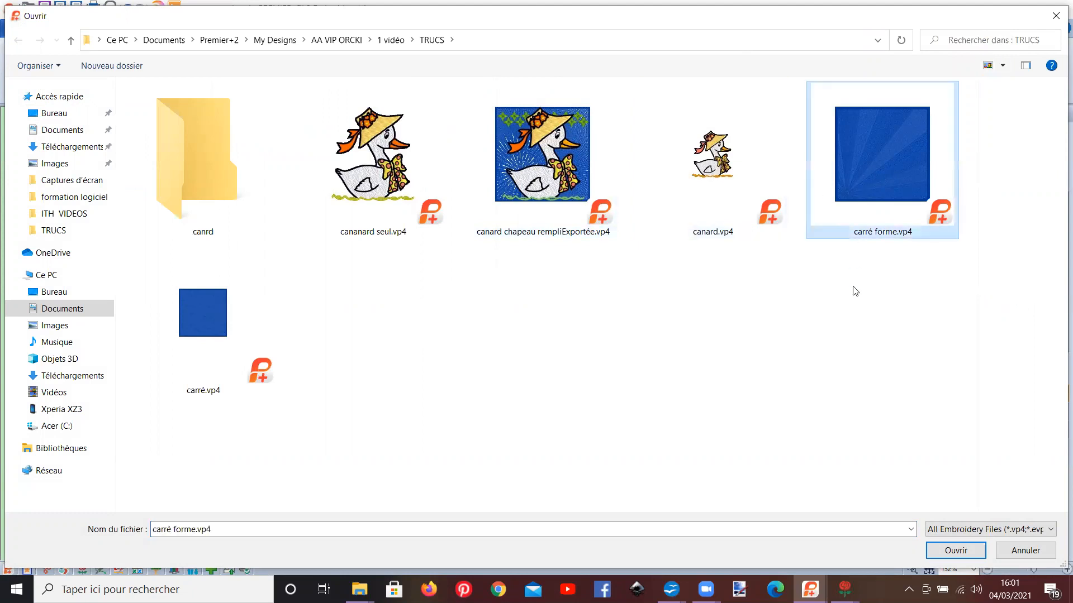
left_click(955, 550)
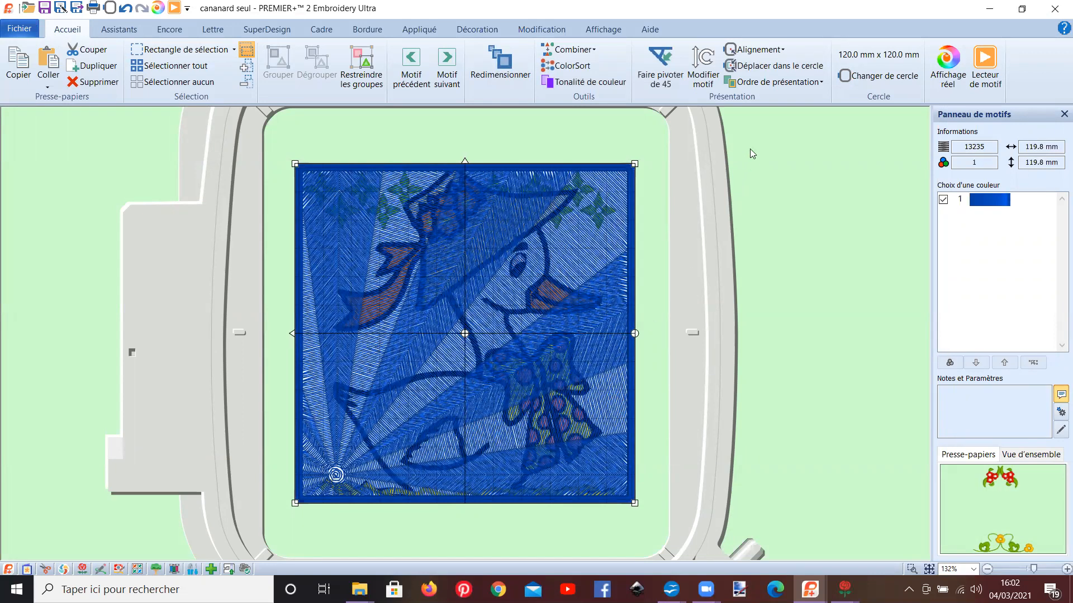
Step: Send the blue square one level backward, and send it behind all other motifs
left_click(762, 84)
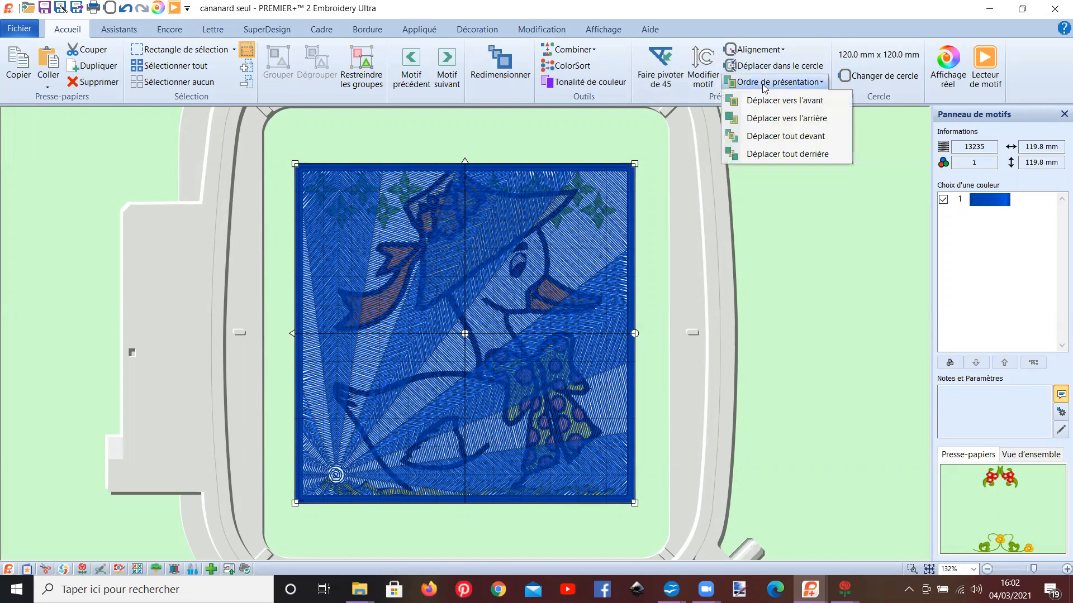
left_click(777, 118)
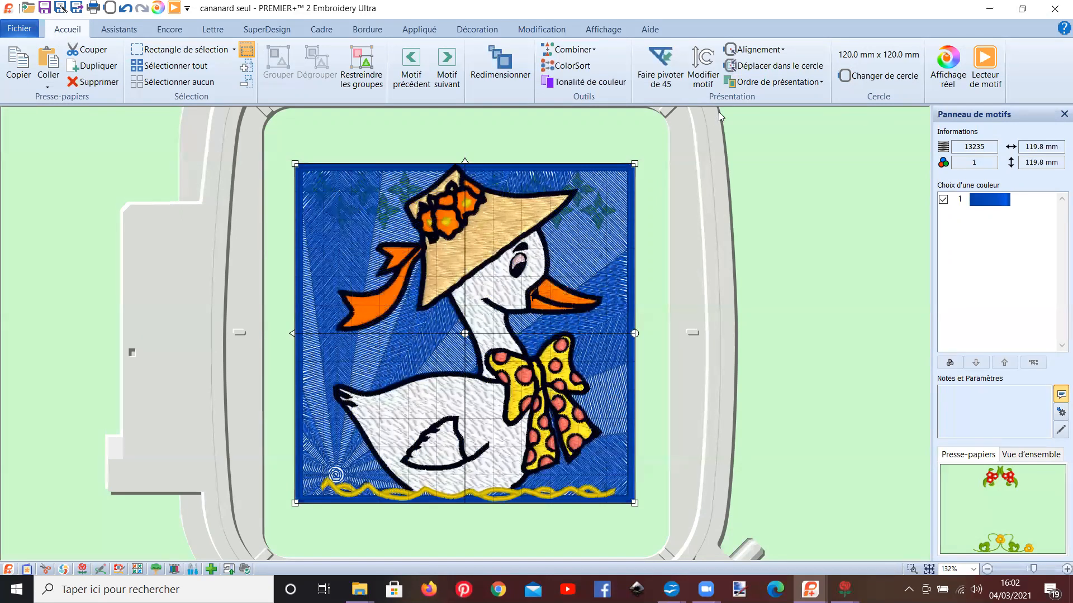
left_click(755, 81)
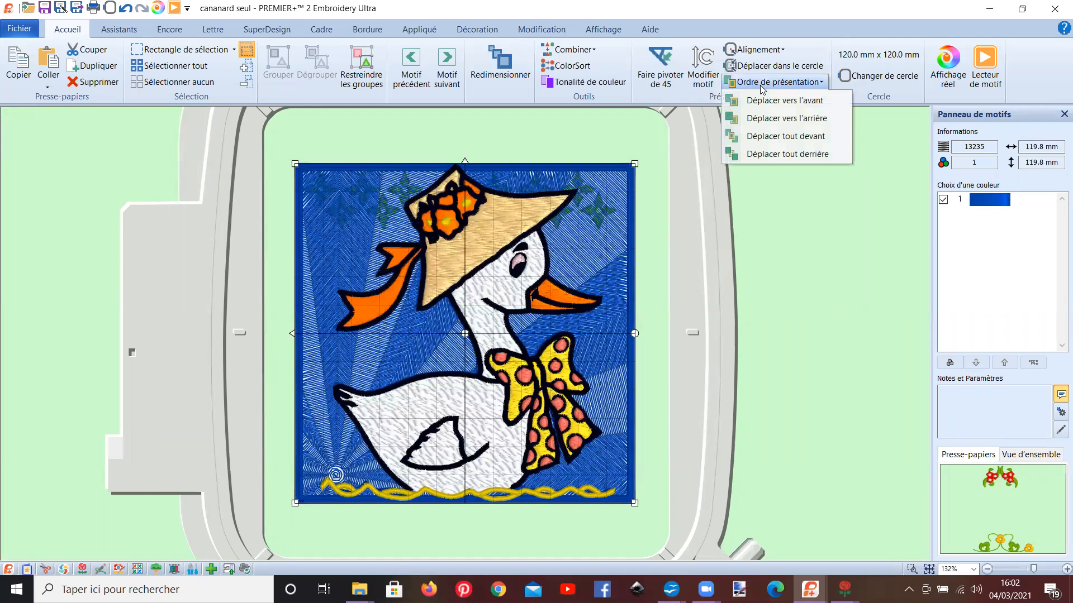
left_click(775, 162)
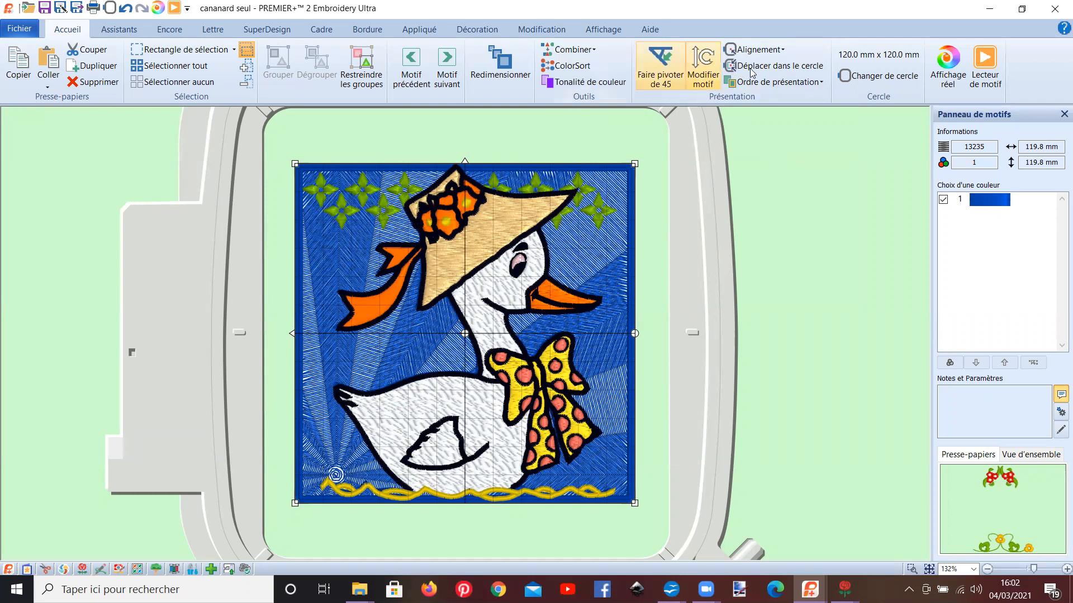
Step: Play the duck design's stitch-out with the blue square, skipping forward to the middle, and close the design player
left_click(983, 70)
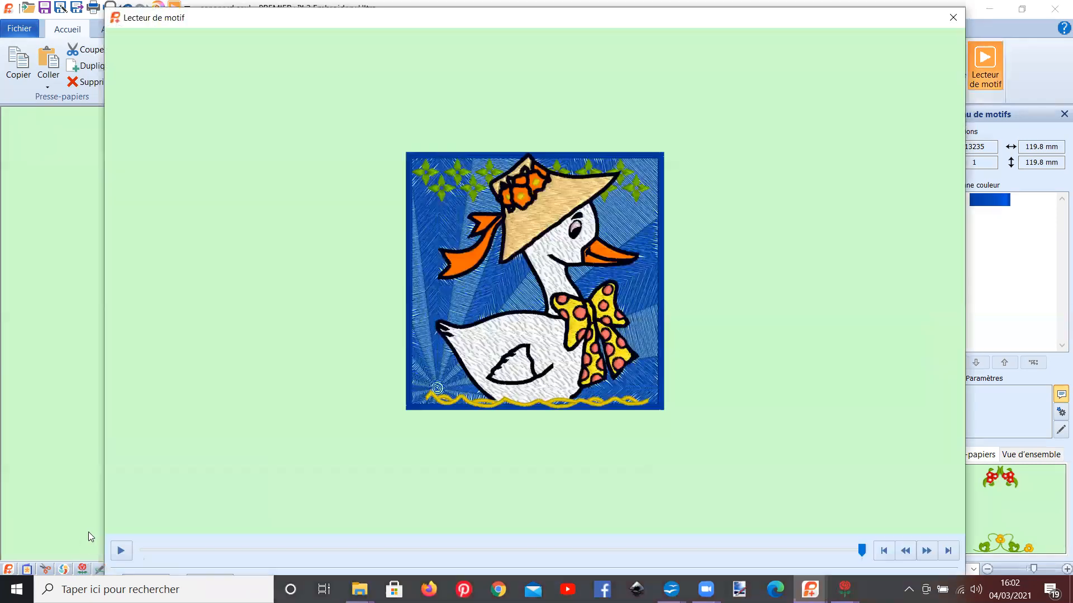
left_click(121, 551)
left_click_drag(226, 548, 432, 547)
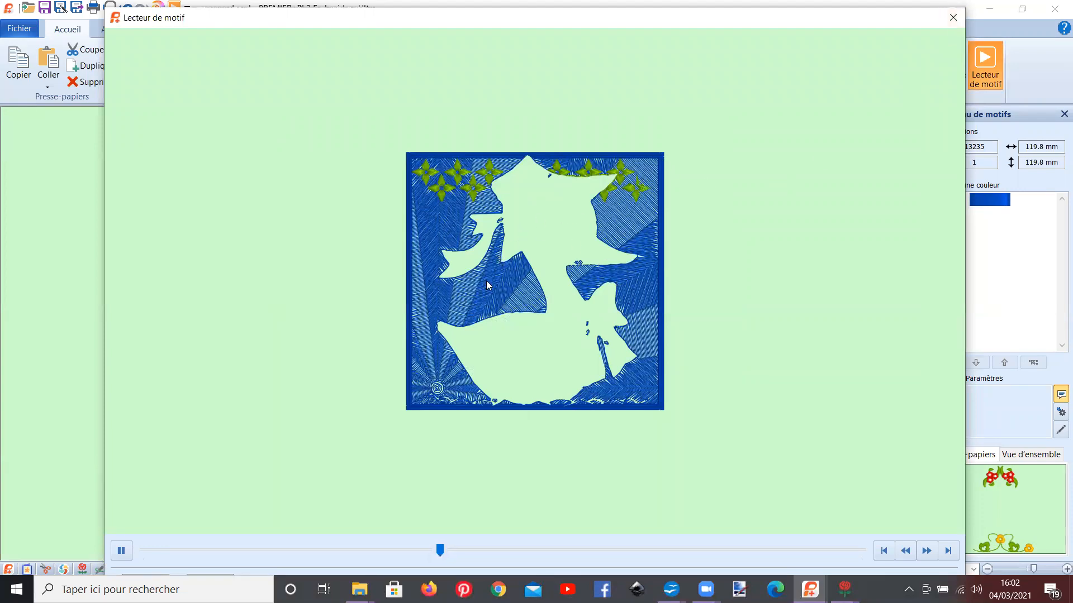
left_click(953, 20)
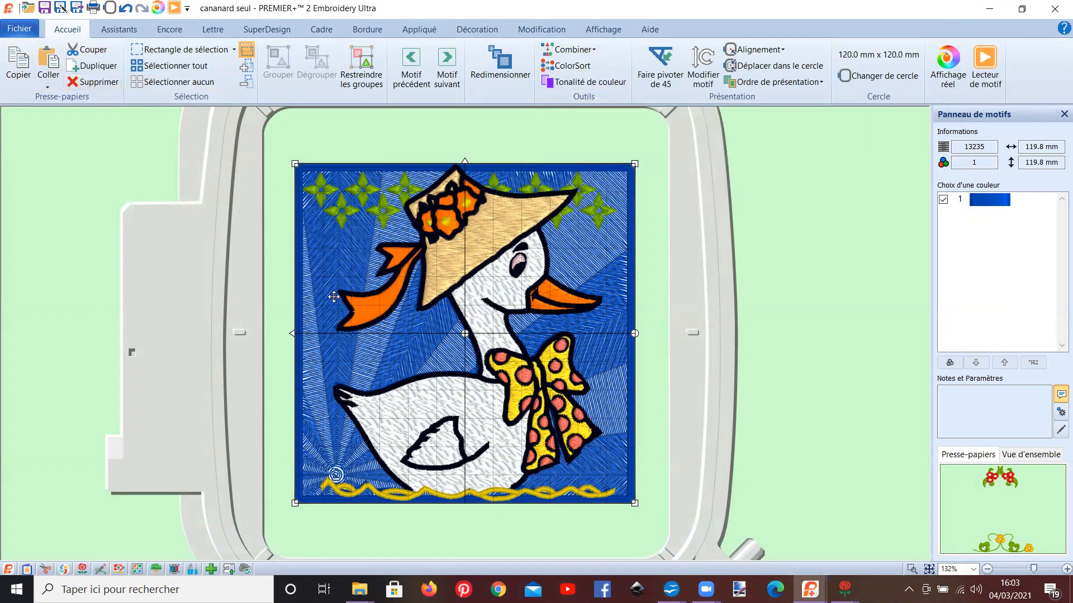
Step: Remove the blue square and preview the early part of the remaining duck design's stitch-out in the design player
left_click(220, 187)
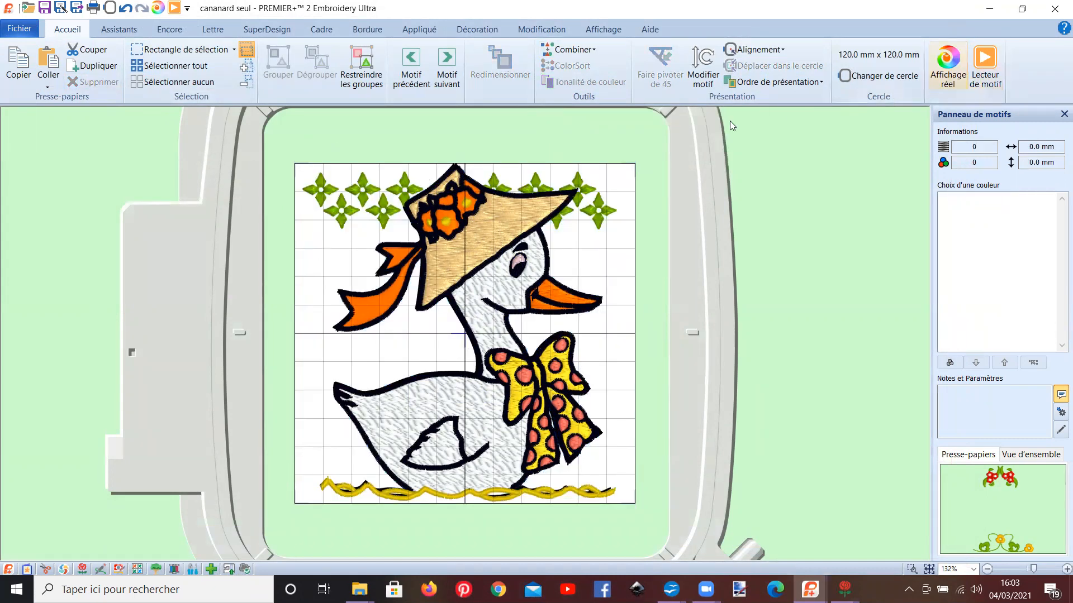
left_click(985, 66)
left_click(119, 552)
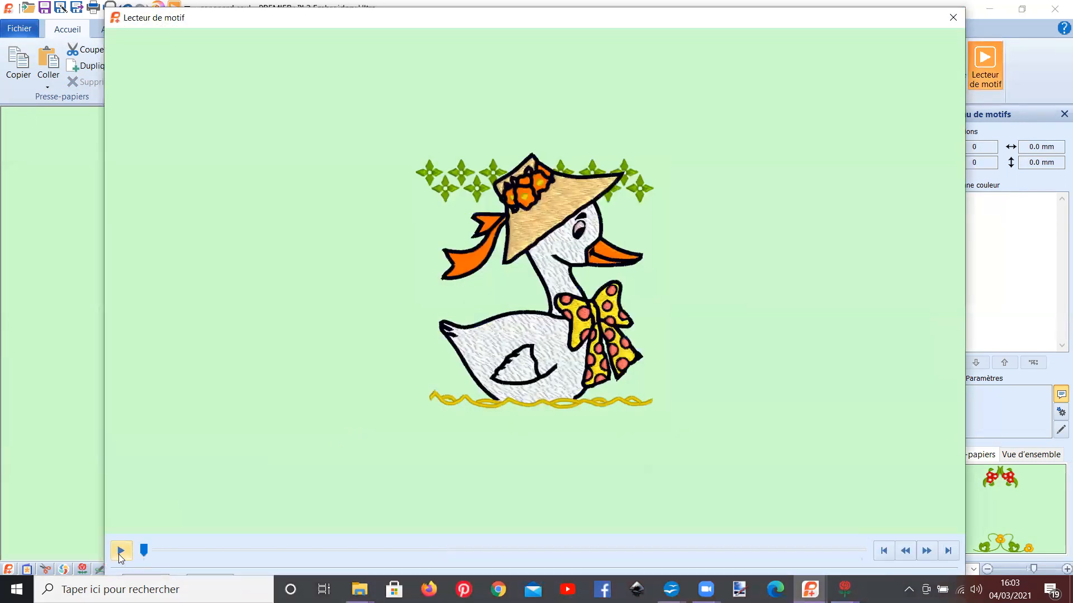
left_click_drag(145, 555, 207, 552)
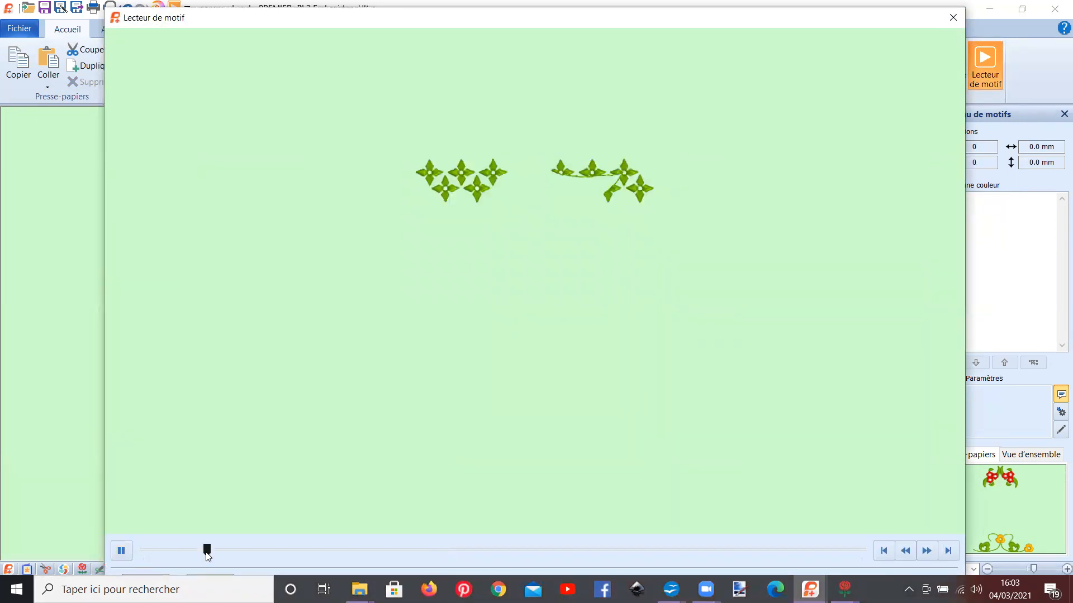
left_click(953, 18)
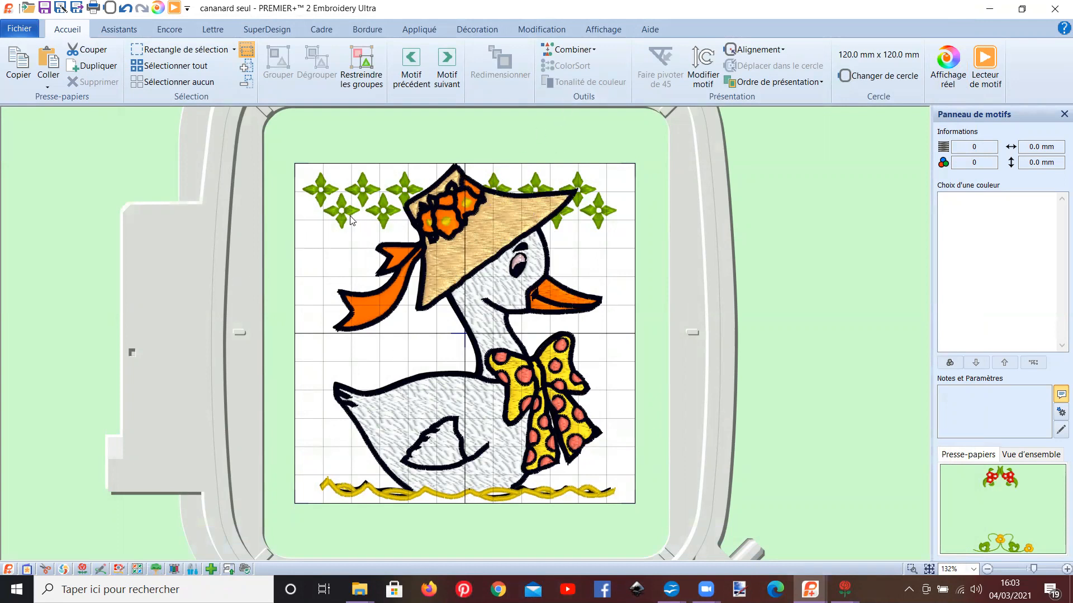
Step: Try combining all the motifs of the duck design into one, and undo the combination
left_click(566, 52)
left_click(569, 68)
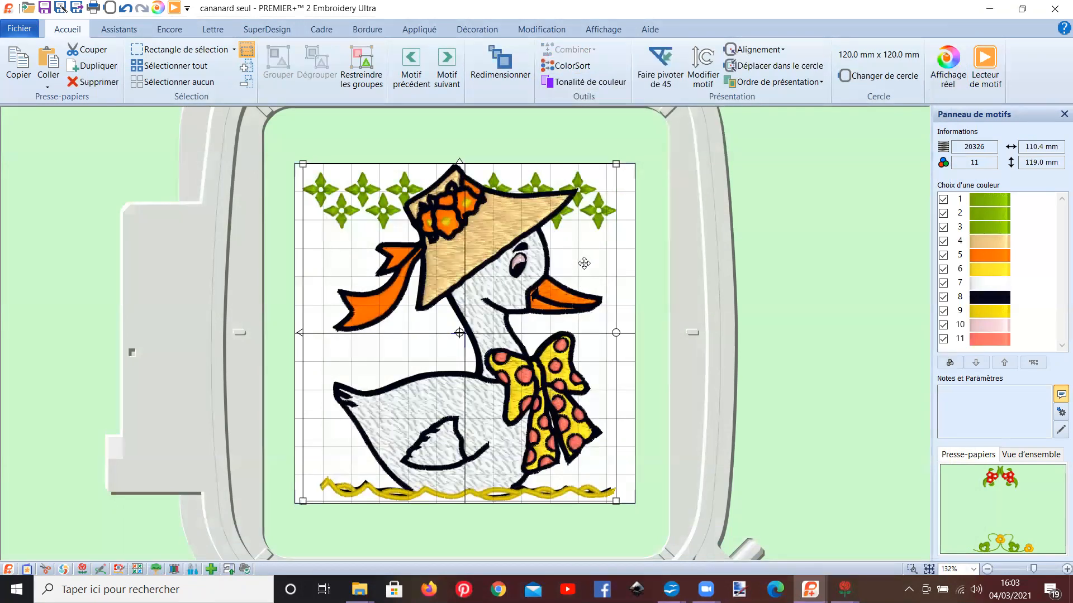
left_click(127, 9)
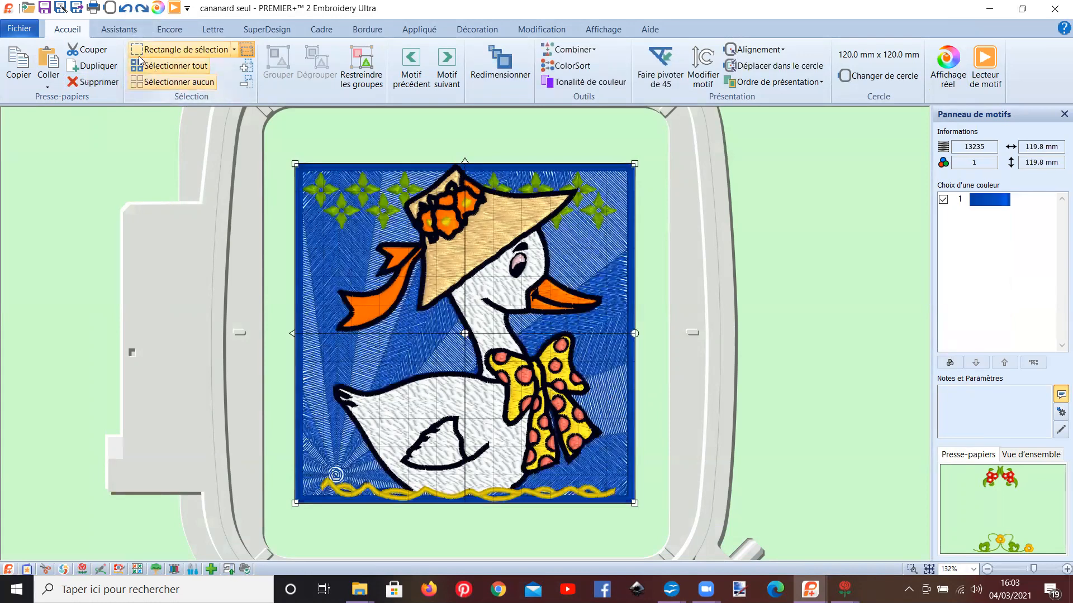
left_click(142, 9)
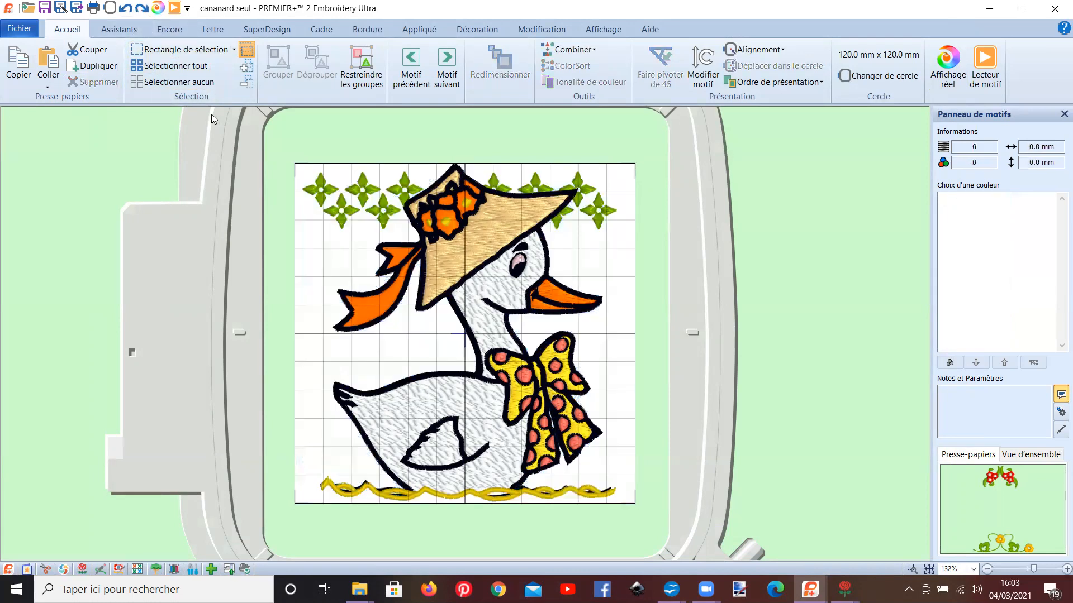
Step: Combine all motifs of the duck design into one and shift the combined design slightly to the right in the hoop
left_click(175, 66)
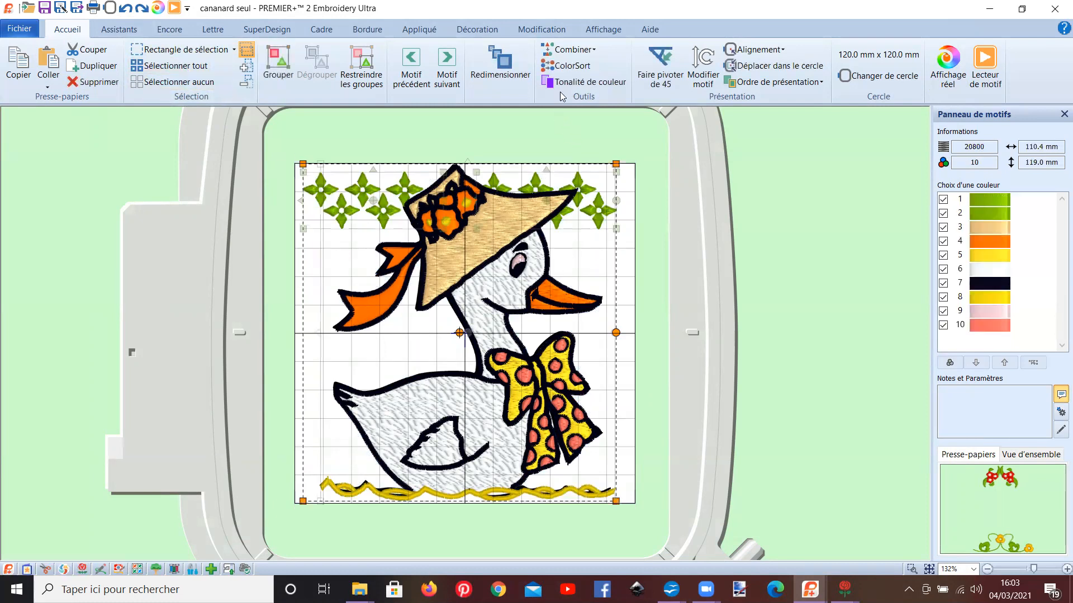
left_click(564, 50)
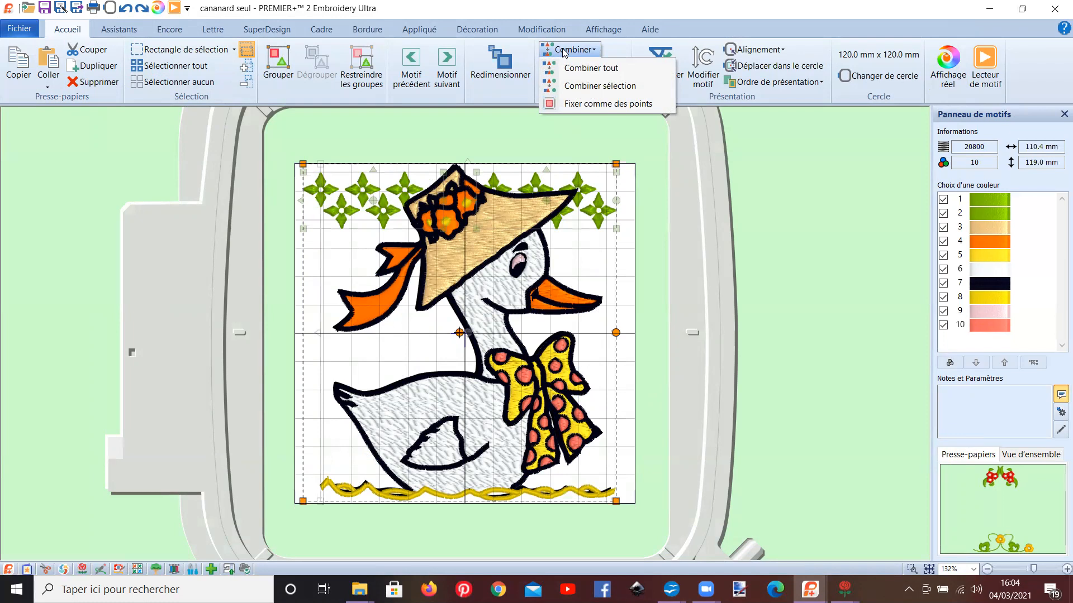
left_click(581, 69)
mouse_move(485, 322)
left_mouse_down()
mouse_move(327, 312)
mouse_move(492, 321)
left_mouse_up()
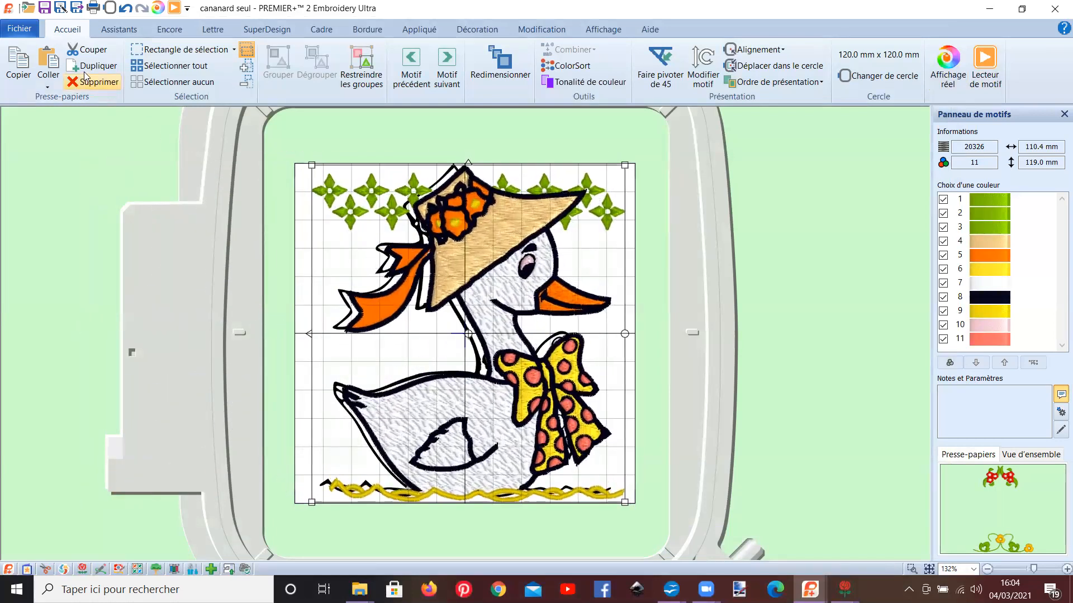
Step: Insert the carré forme.vp4 design from the TRUCS folder into the duck design
left_click(19, 28)
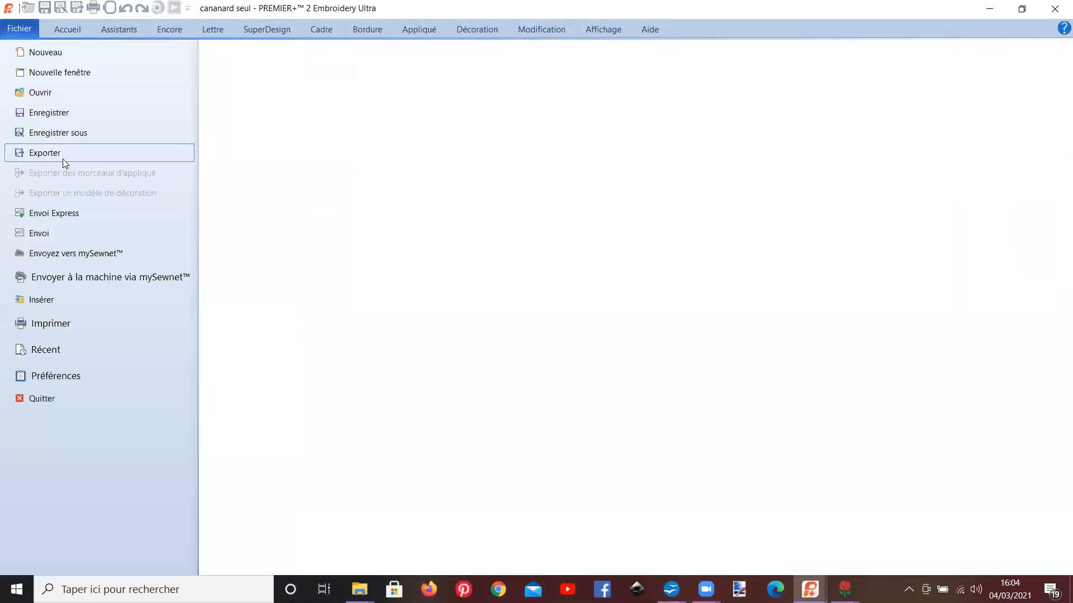
left_click(52, 297)
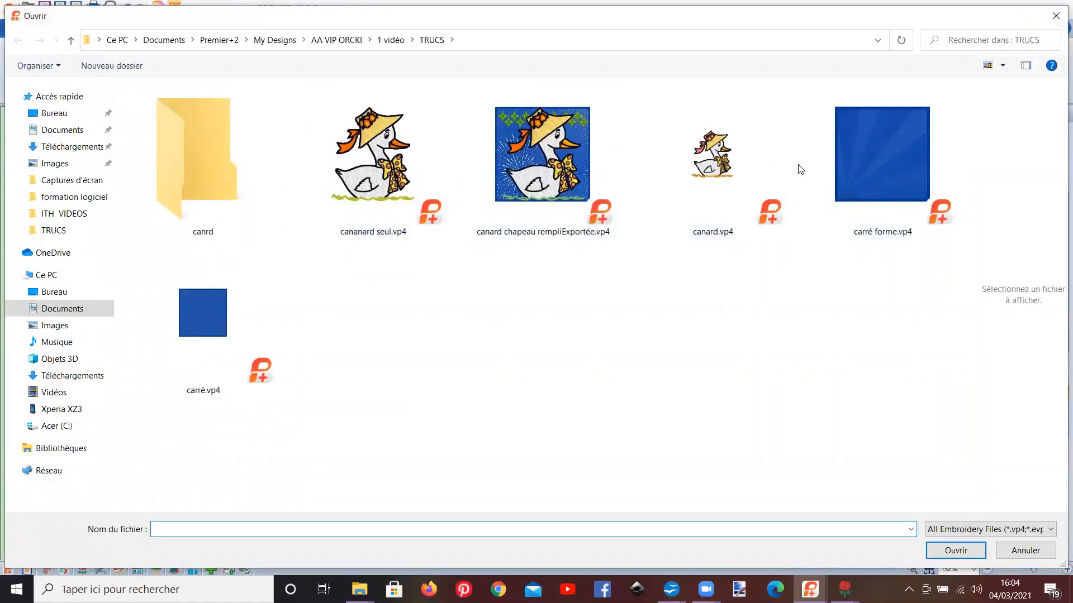
left_click(838, 184)
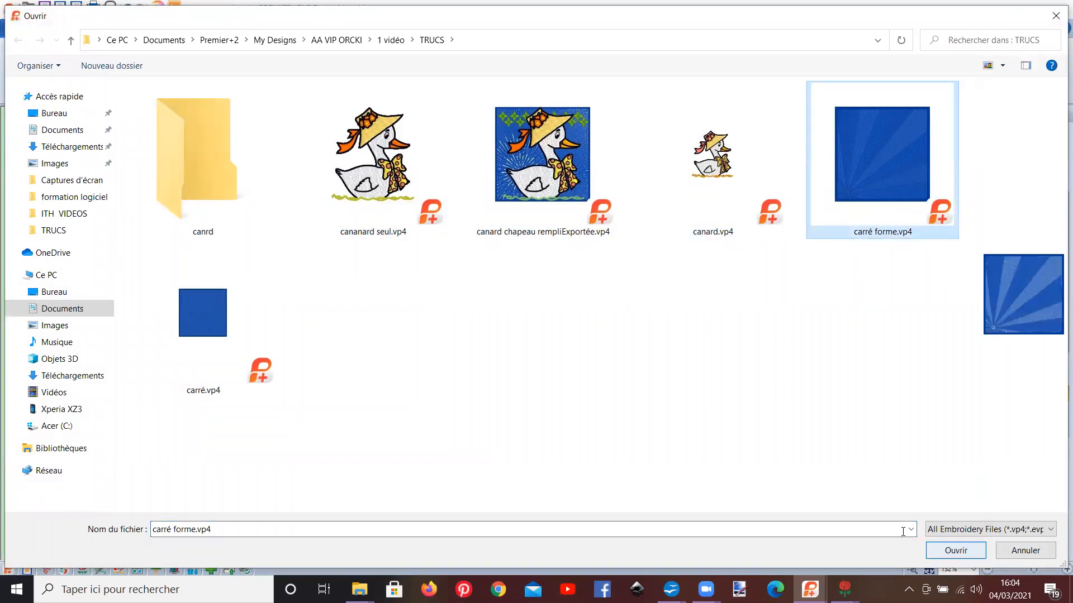
left_click(956, 551)
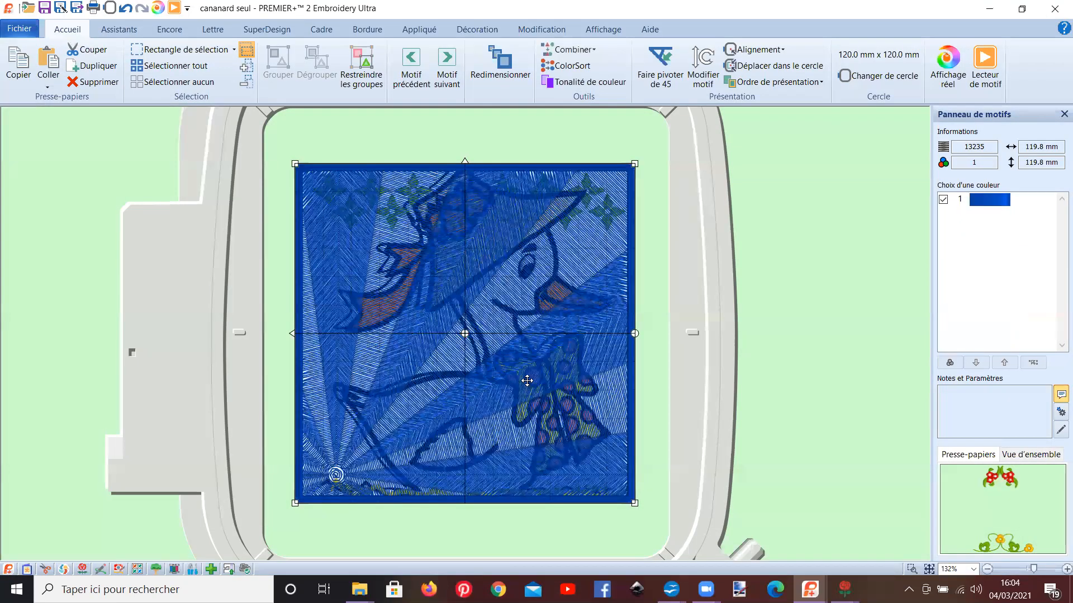
Step: Send the blue square one level backward and preview the early part of the stitch-out in the design player
left_click(795, 83)
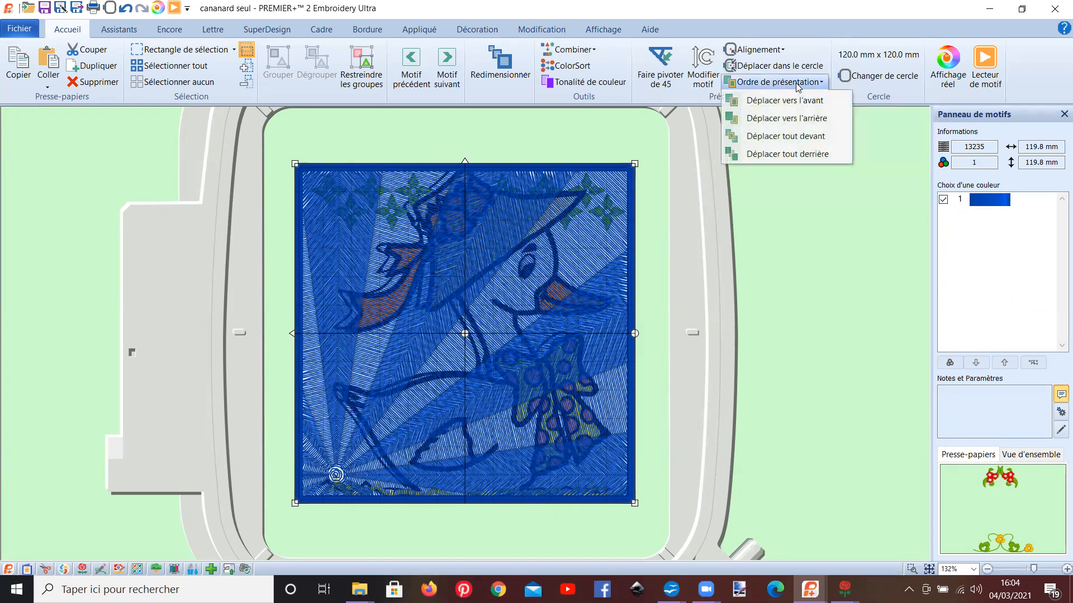
left_click(788, 118)
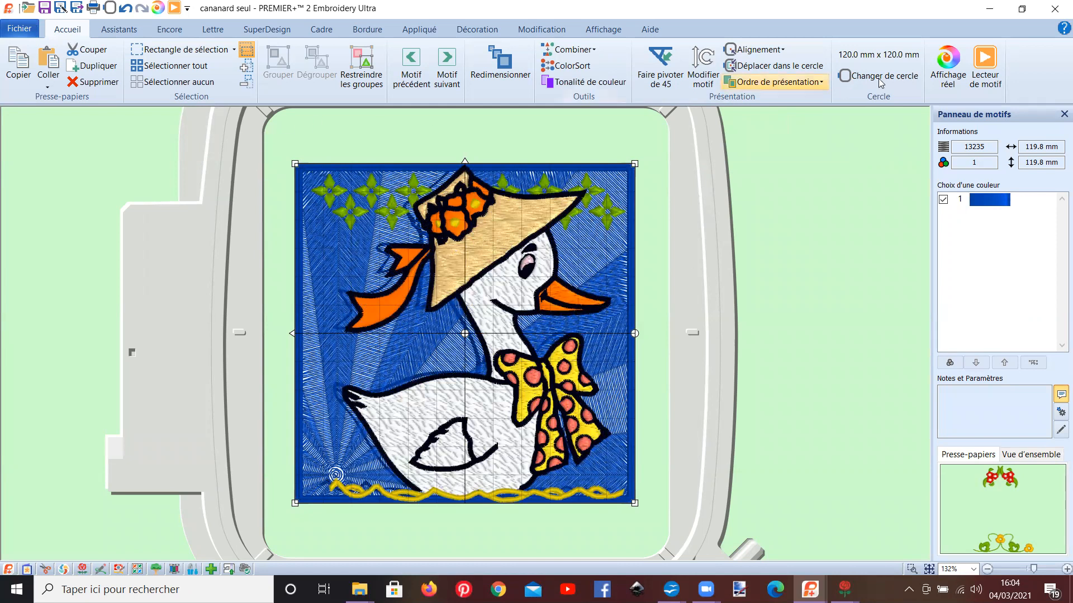
left_click(984, 64)
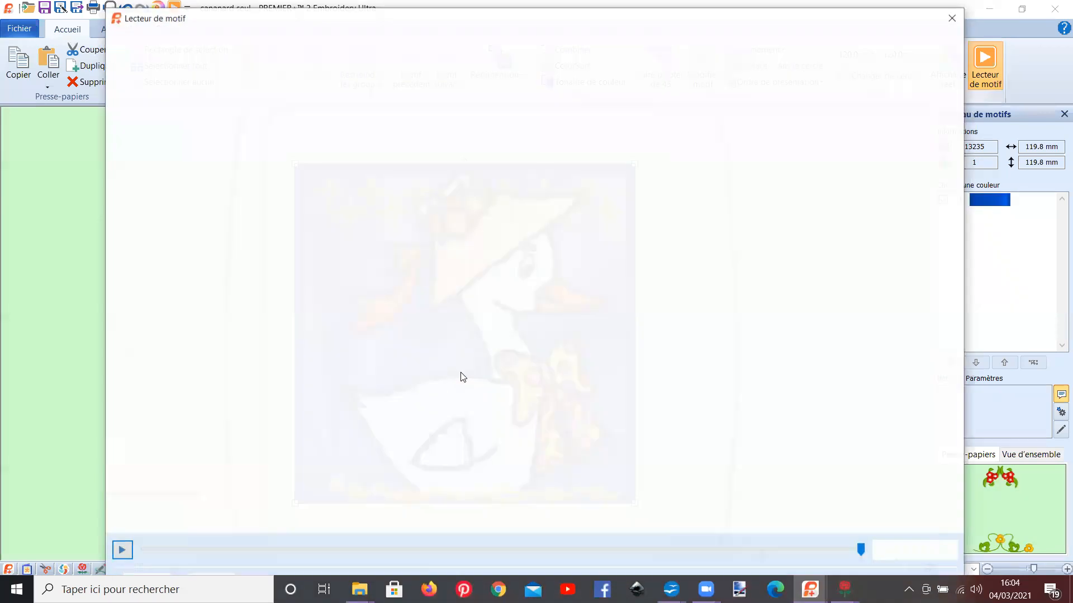
left_click(121, 551)
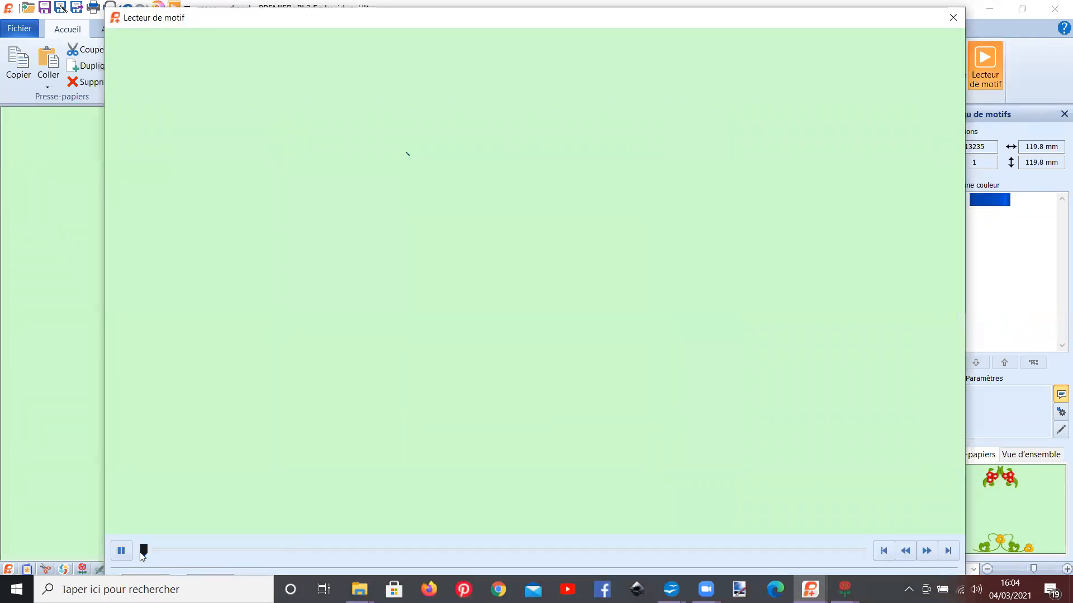
left_click_drag(199, 558, 323, 549)
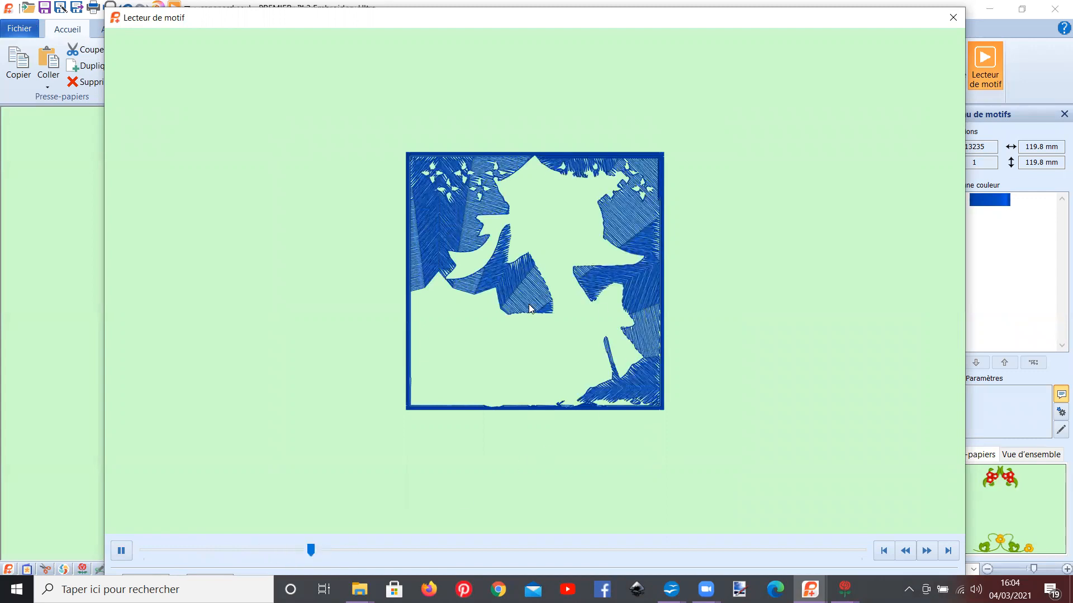
left_click(953, 17)
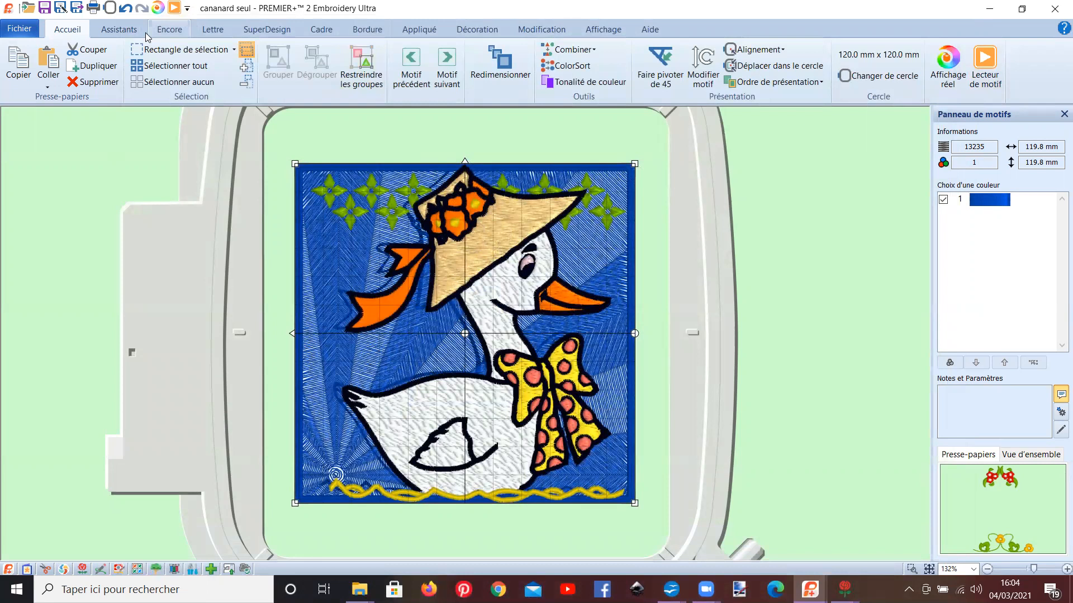
Step: Undo the blue square's reordering and turn off the preference that removes overlap when combining embroideries
left_click(125, 10)
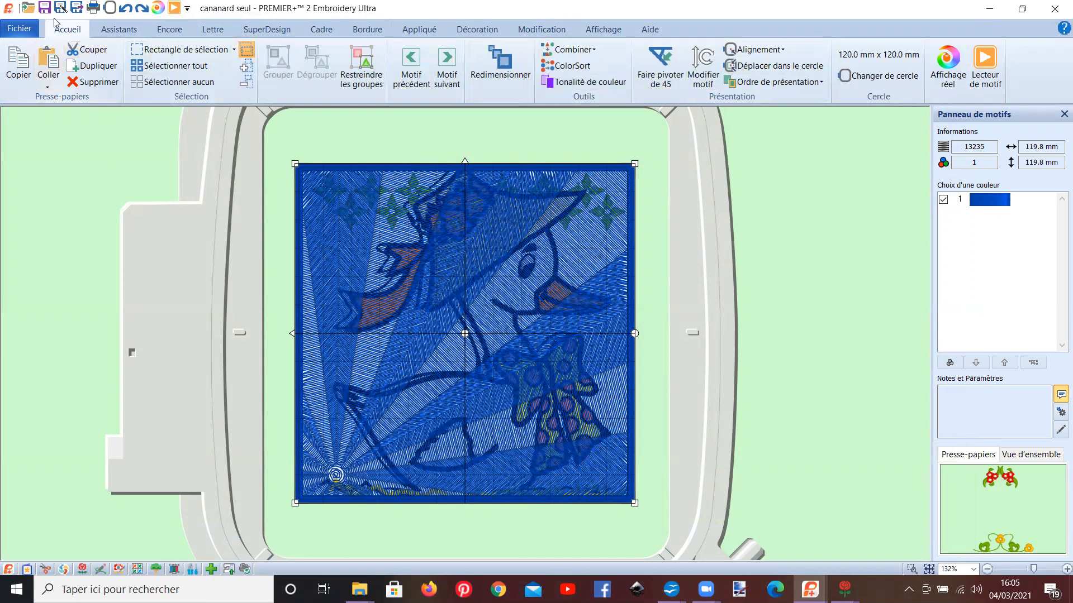
left_click(18, 28)
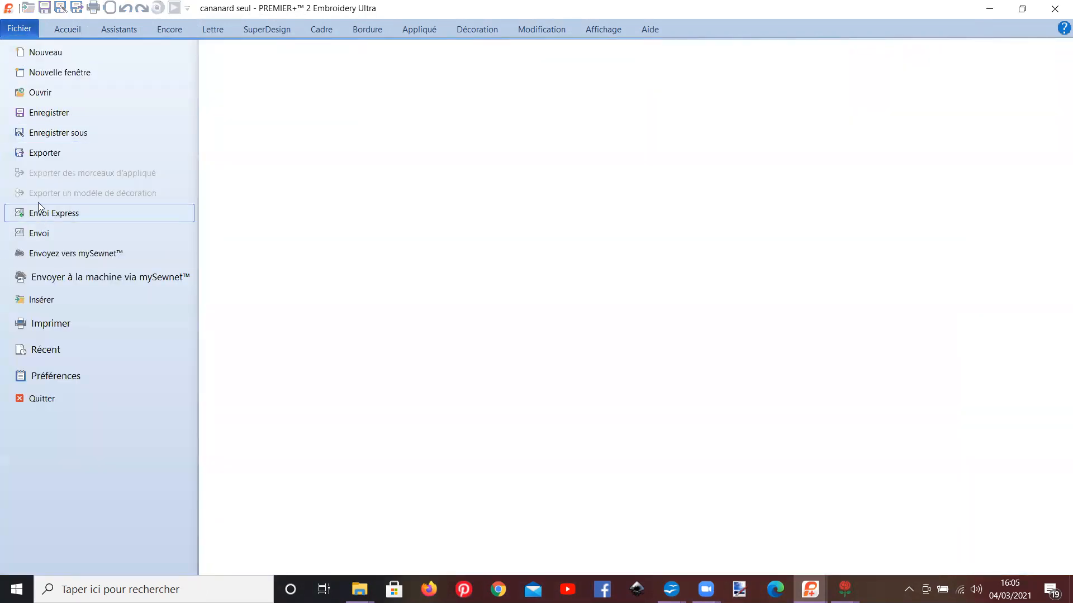
left_click(71, 378)
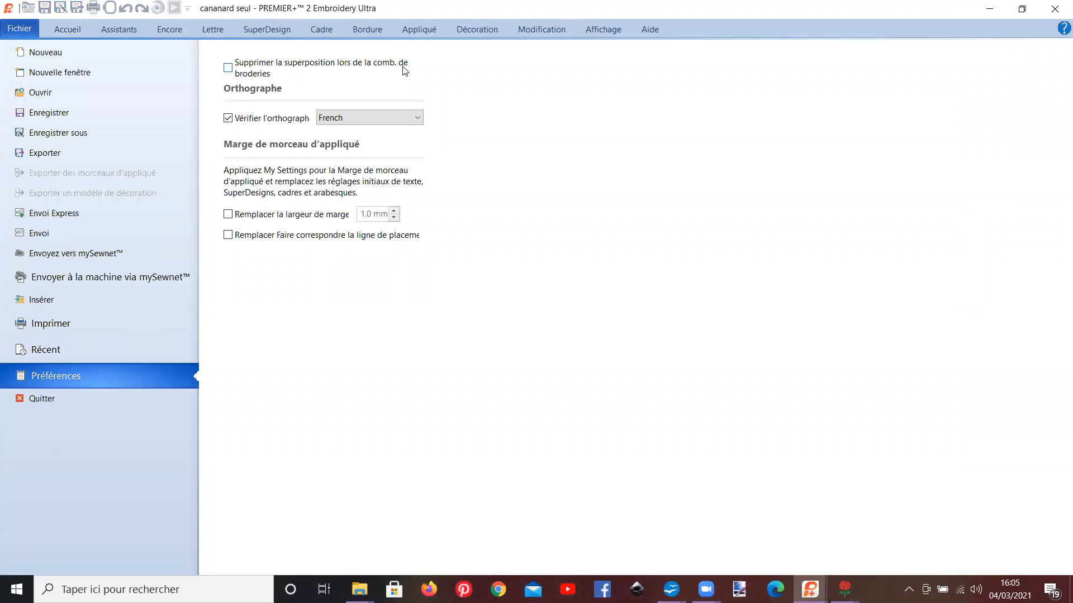
left_click(68, 29)
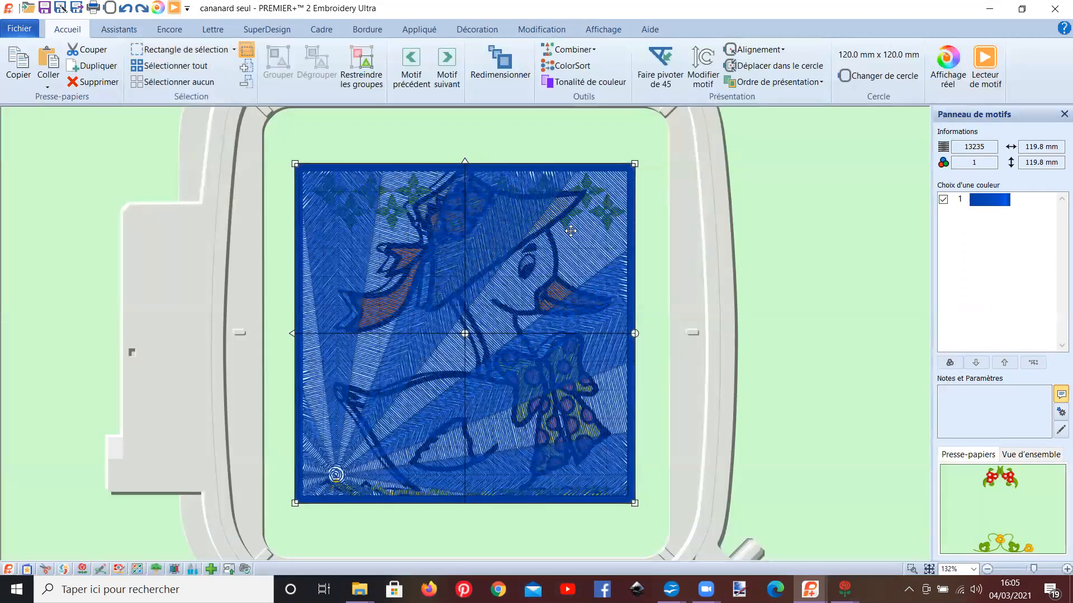
Step: Send the blue square one level backward behind the duck and combine all motifs into one design
left_click(769, 84)
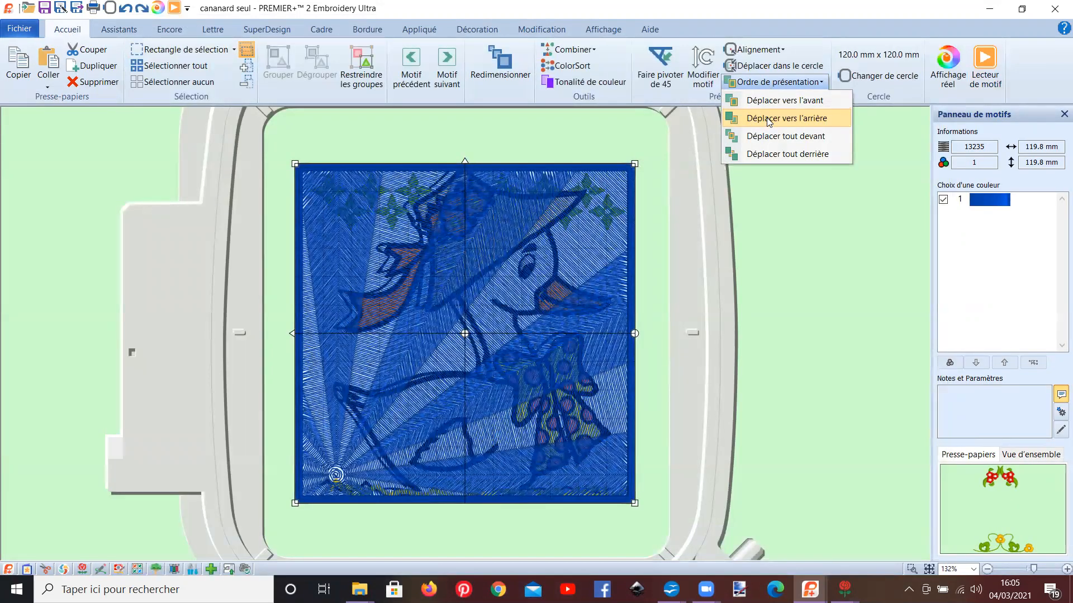
left_click(770, 118)
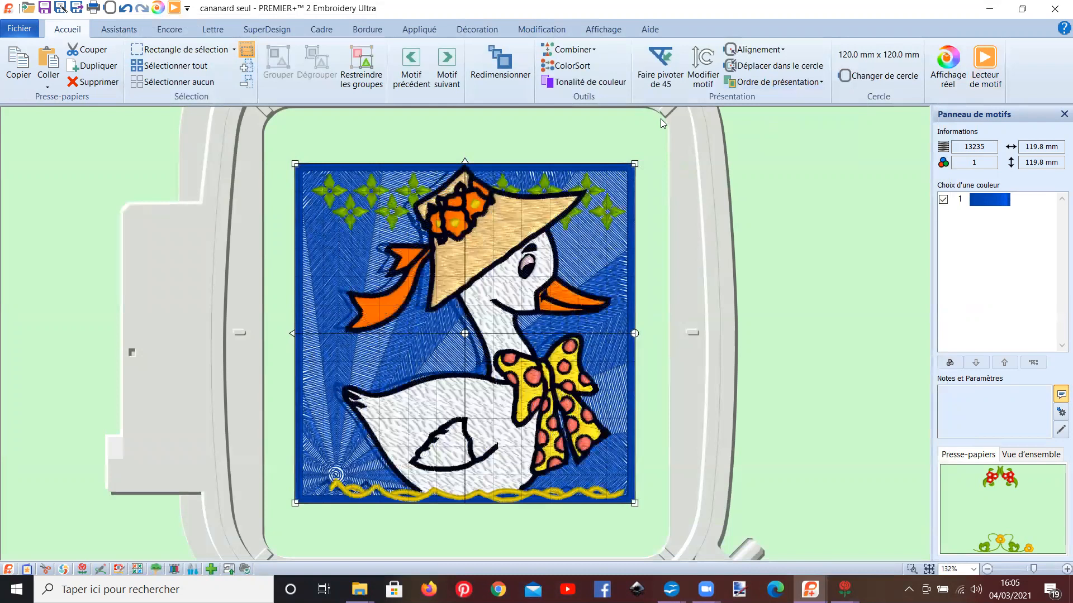
left_click(579, 53)
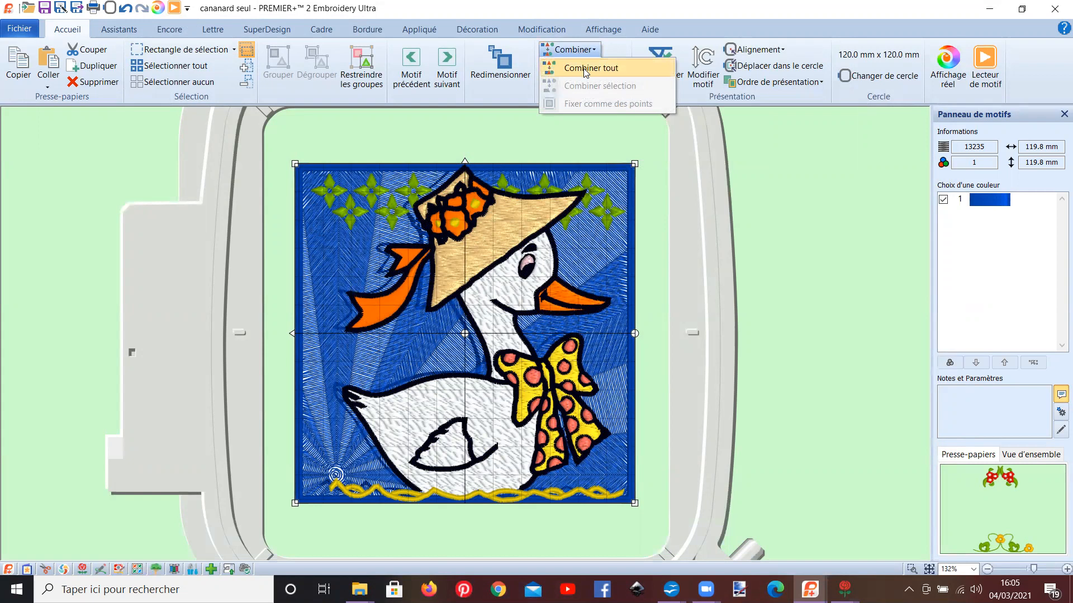
left_click(585, 69)
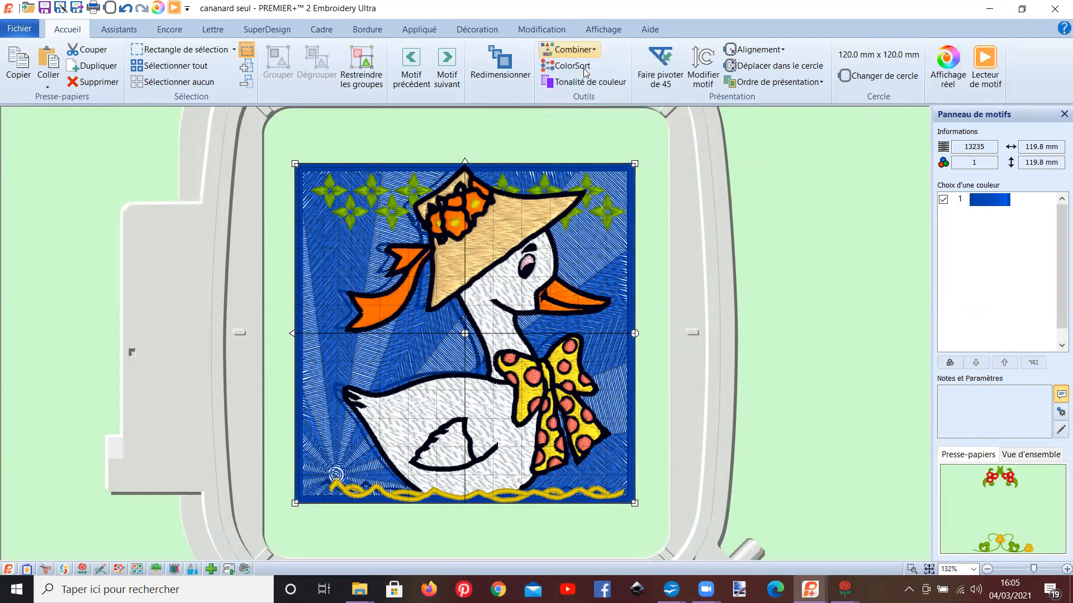
Step: Play the combined design's stitch-out in the design player, fast-forwarding through the blue background
left_click(971, 63)
left_click(122, 552)
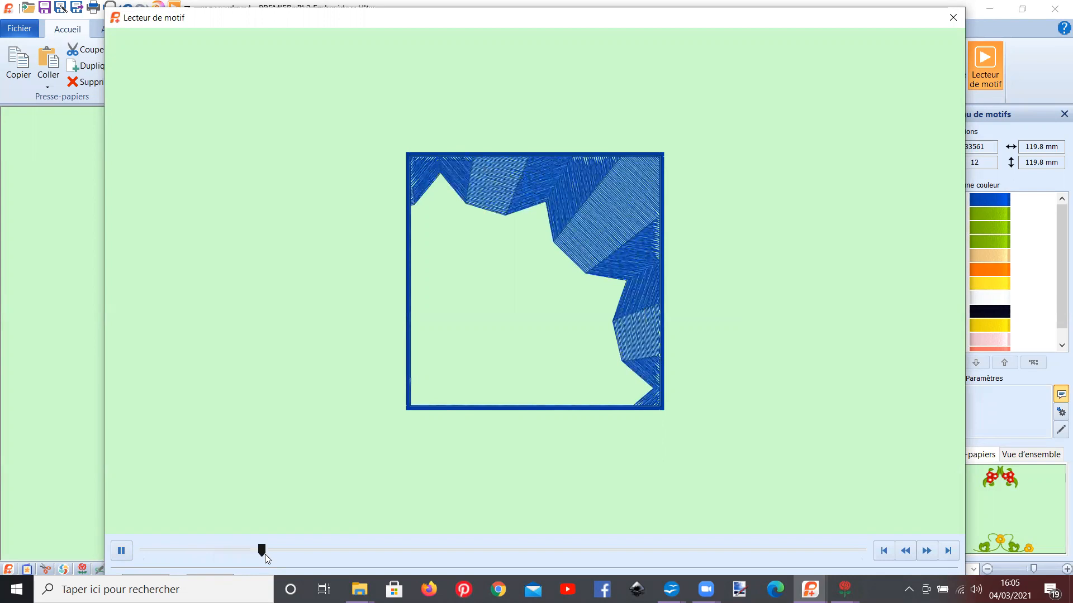
left_click_drag(265, 554, 324, 552)
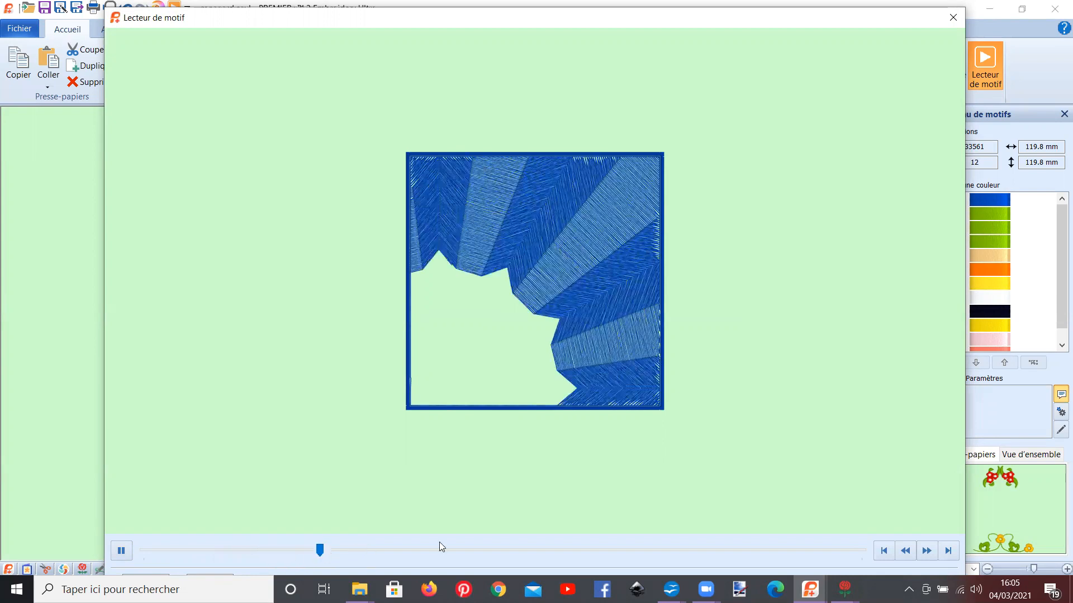
left_click(929, 554)
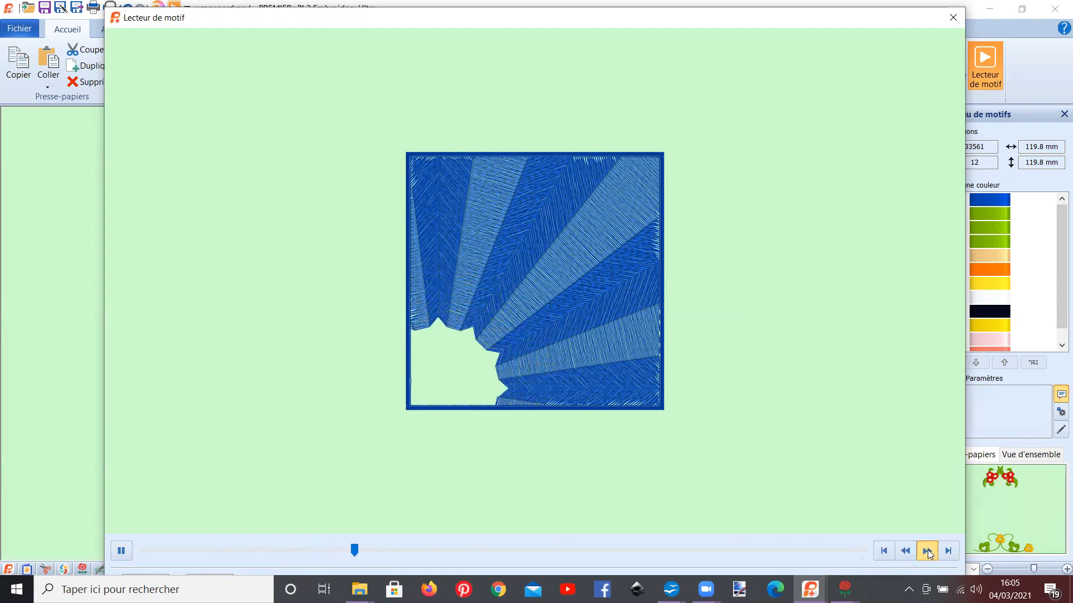
left_click(929, 554)
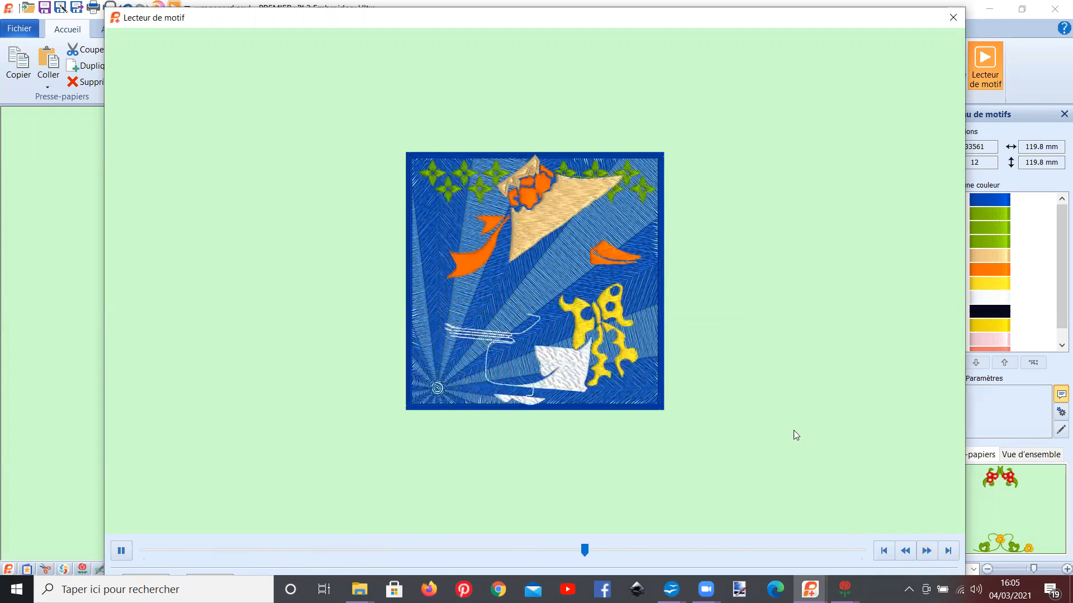
Step: Scrub back through the stitch-out to examine the background beneath the duck, and close the design player
left_click_drag(731, 551, 594, 551)
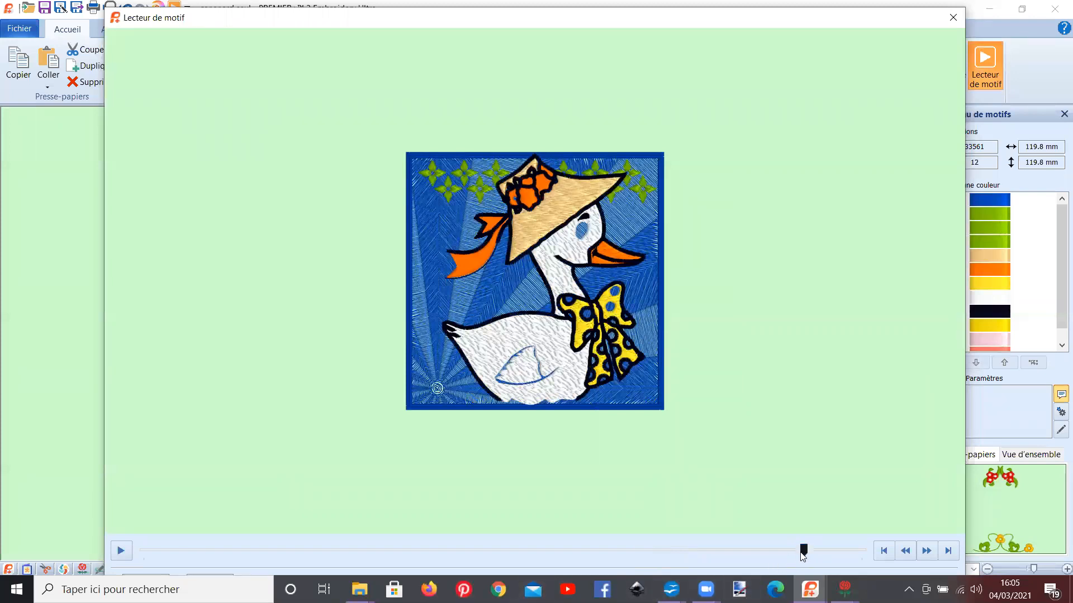
left_click_drag(566, 547, 494, 549)
left_click(401, 546)
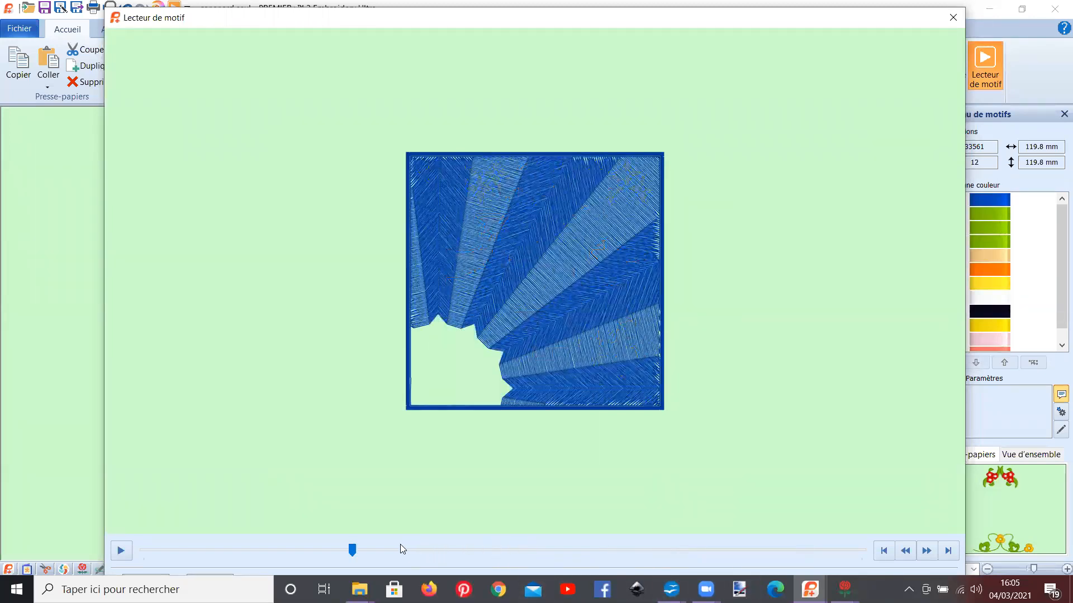
left_click(376, 551)
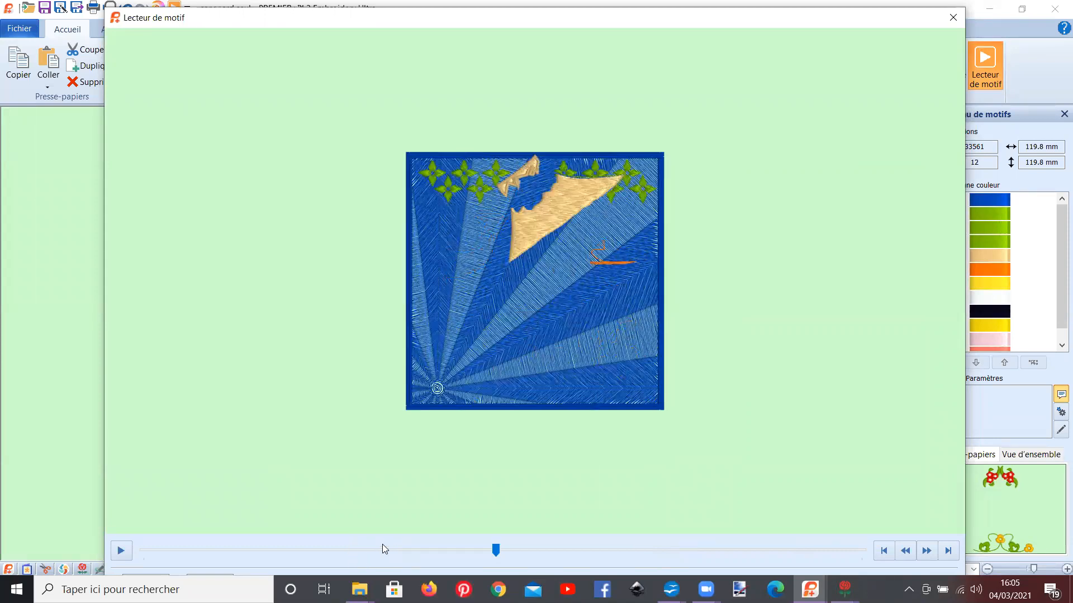
left_click_drag(483, 549, 477, 538)
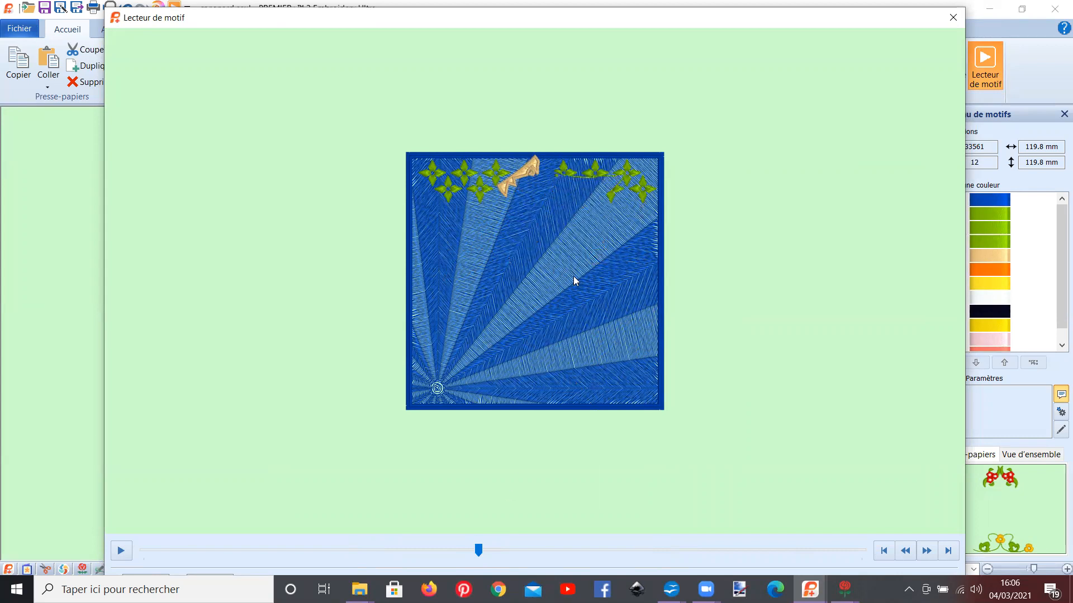
left_click(952, 18)
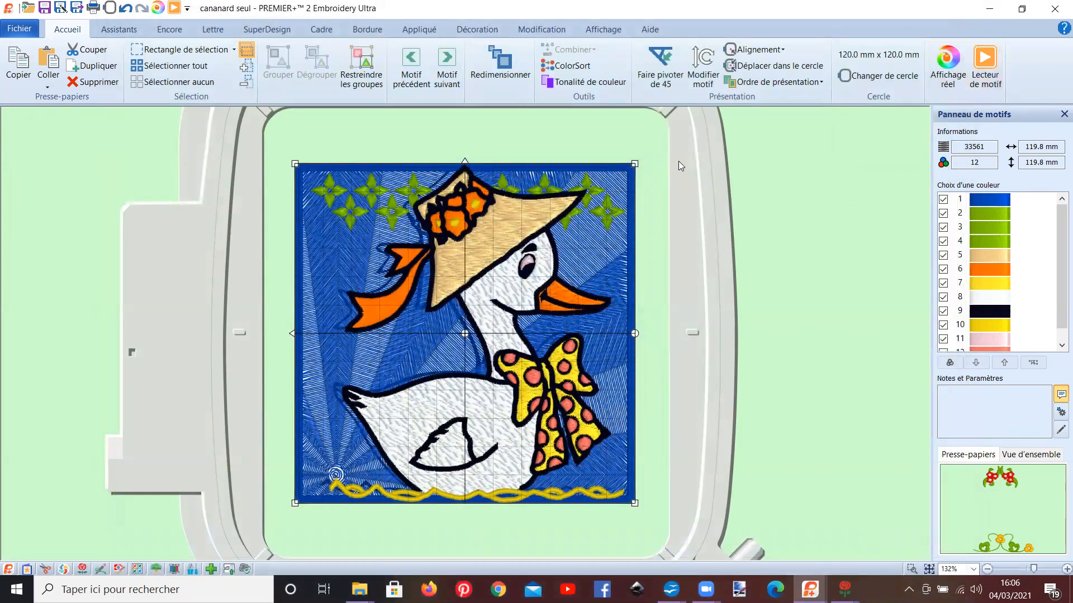
Step: Review the combined design's colour list and merge its repeated thread colours with ColorSort
left_click_drag(1058, 274, 1058, 294)
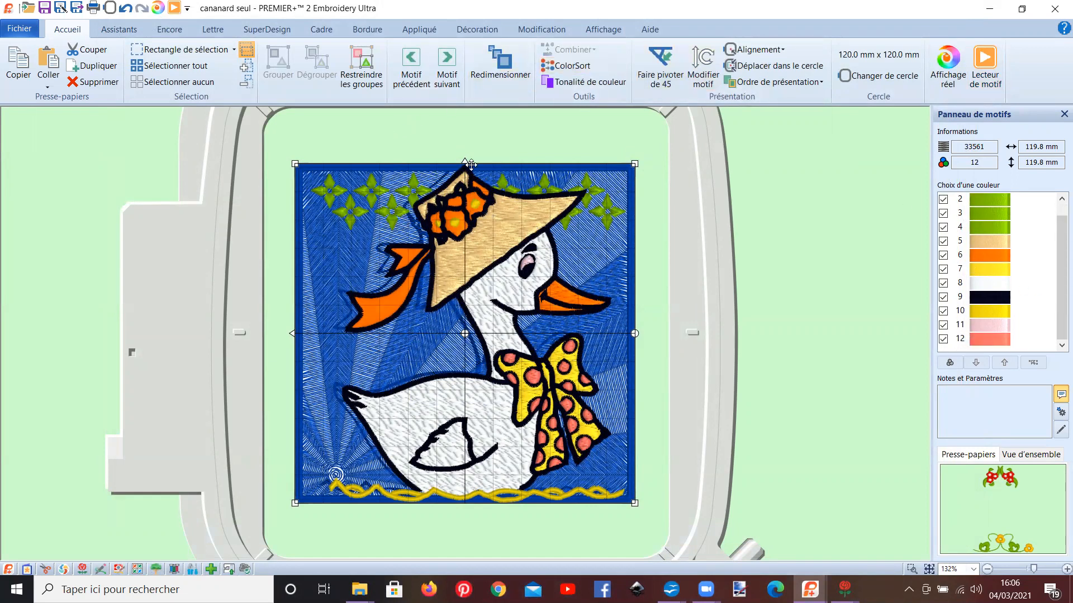
left_click(558, 68)
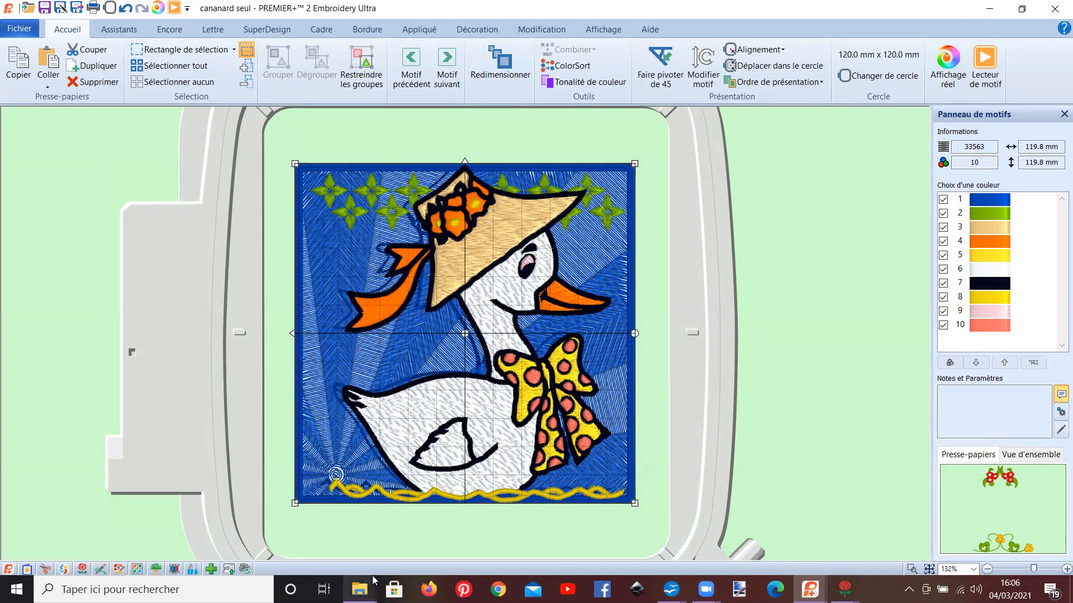
Step: Switch to File Explorer to view the photos in the Captures d'écran folder, and close that window
mouse_move(359, 590)
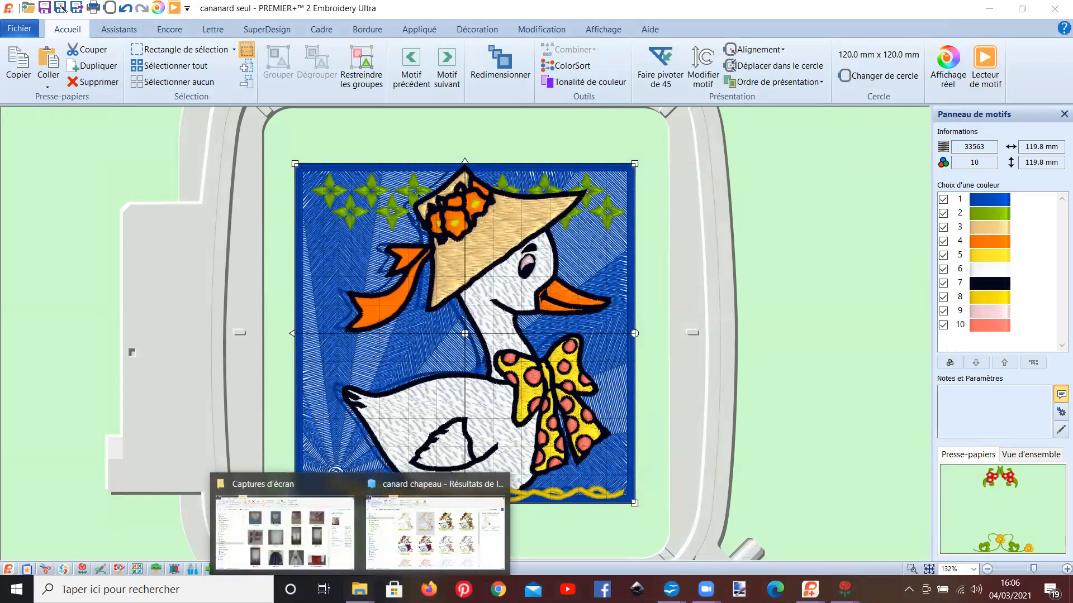
left_click(319, 484)
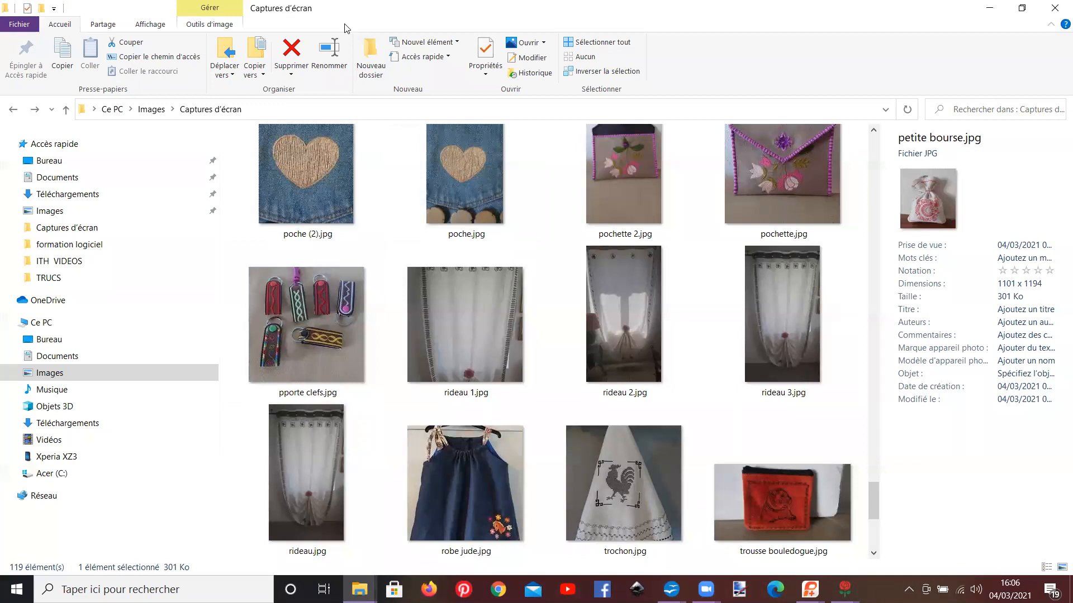
left_click(1055, 8)
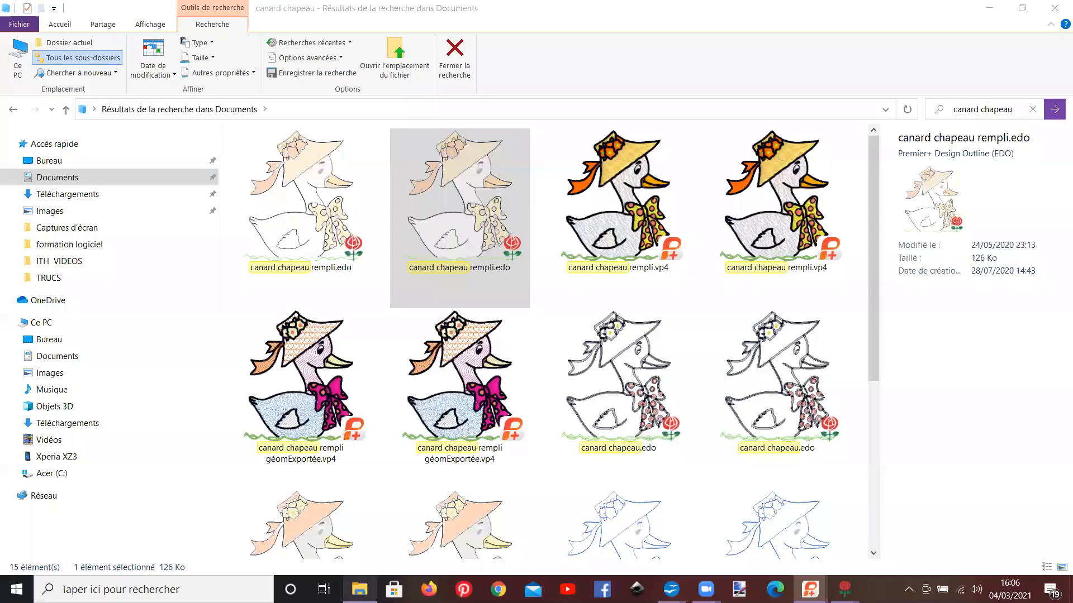
Step: Switch to the File Explorer search results, clear the "canard chapeau" search, view the details of a canard chapeau rempli.vp4 file, and close the window
left_click(455, 137)
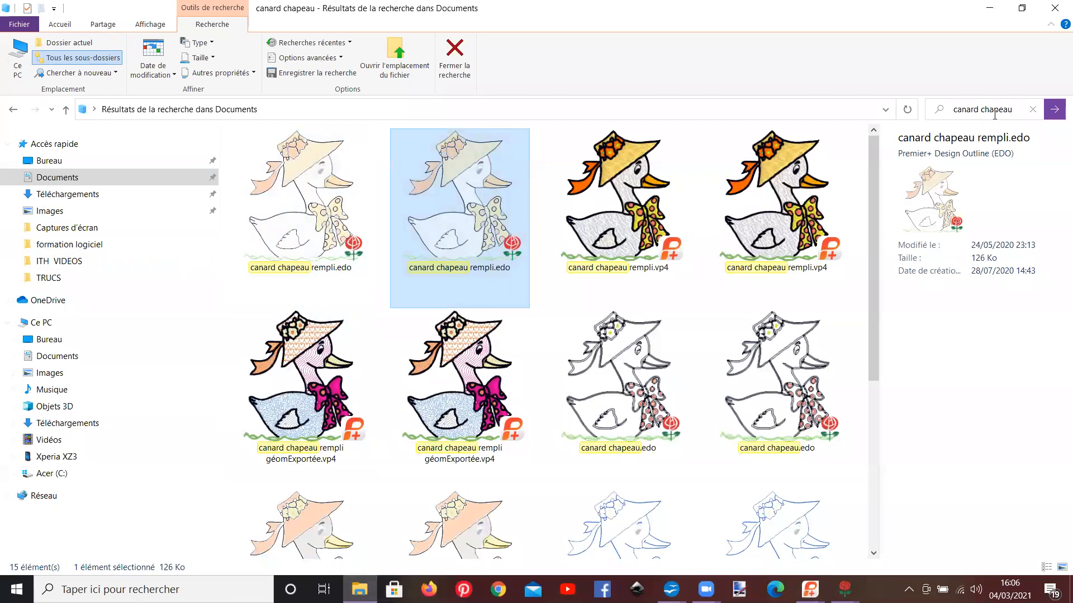
left_click(1032, 109)
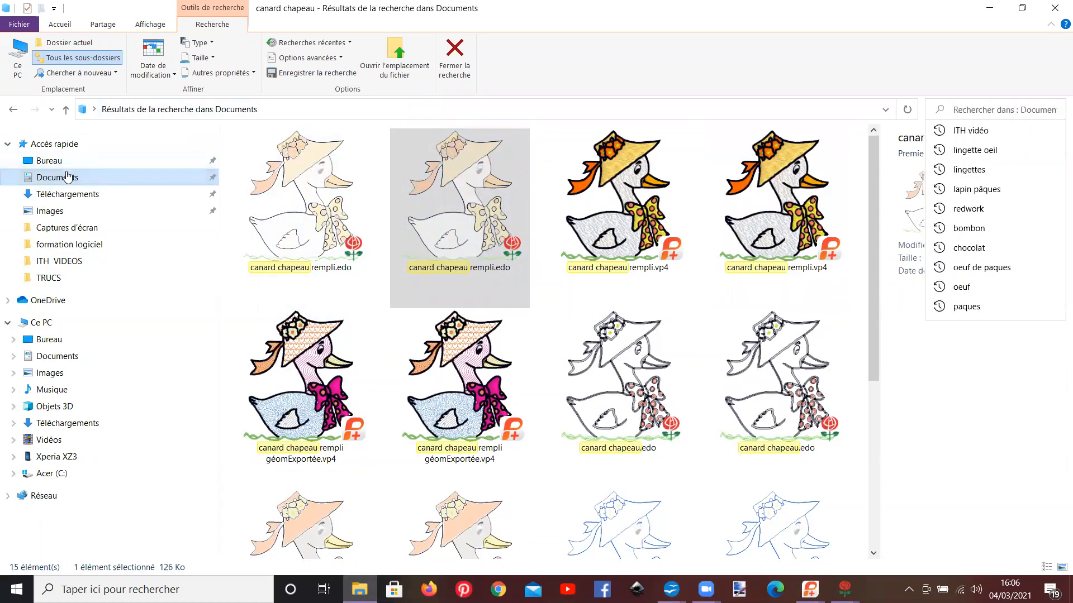
left_click(963, 137)
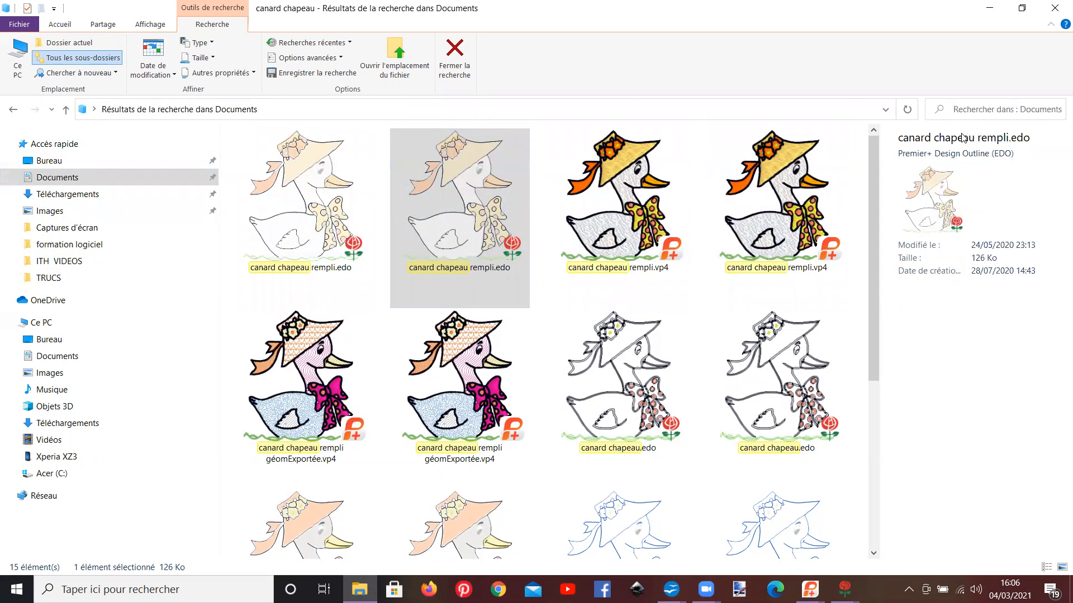
left_click(842, 267)
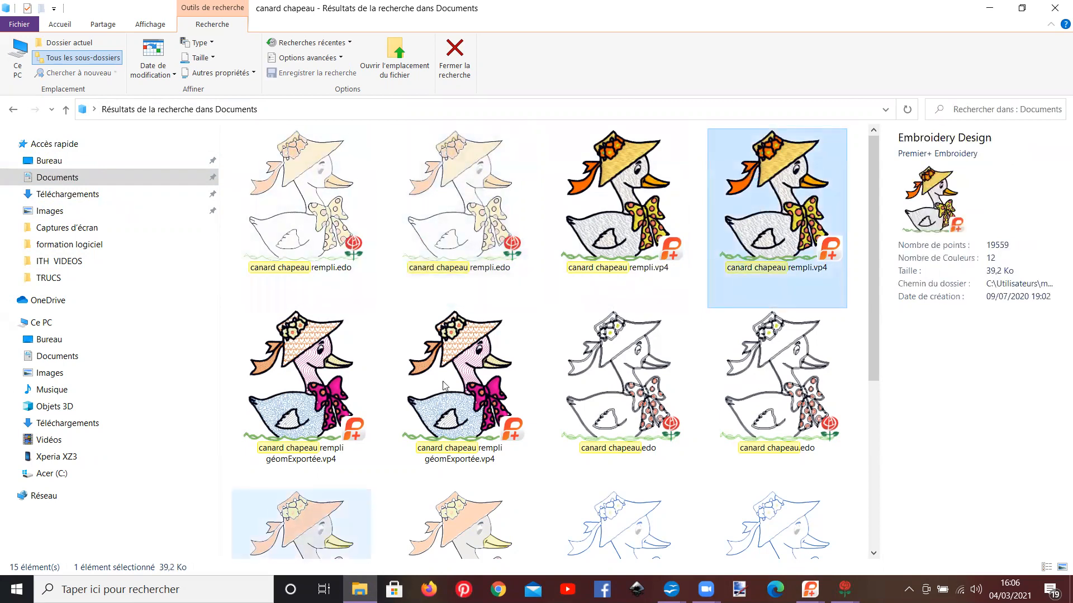
left_click(1055, 8)
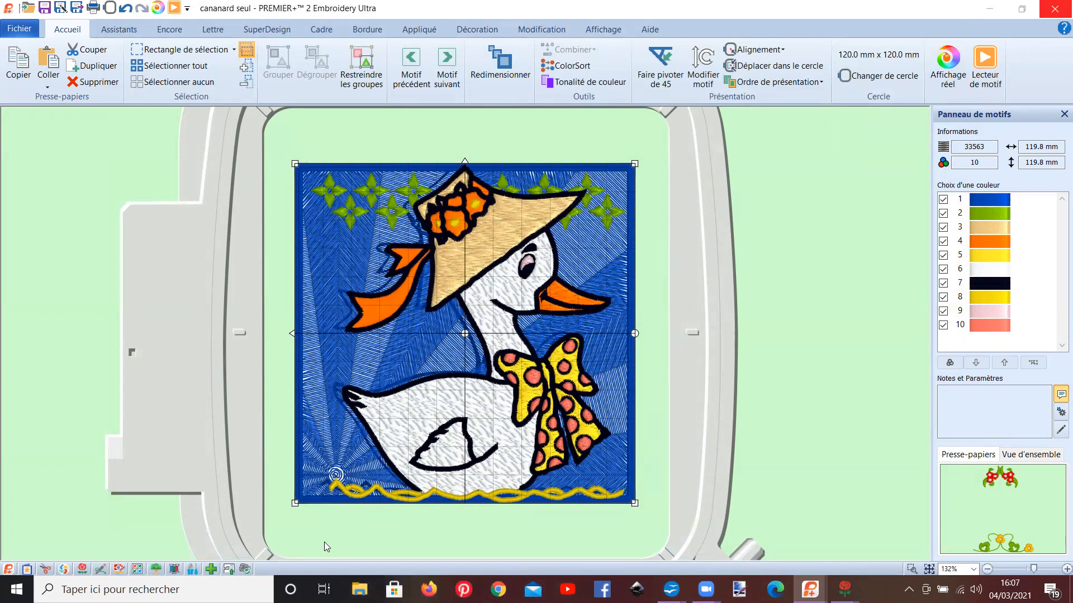
Step: Open the Documents folder in File Explorer, search it for "canard", and look through the matching folders and duck designs
left_click(359, 590)
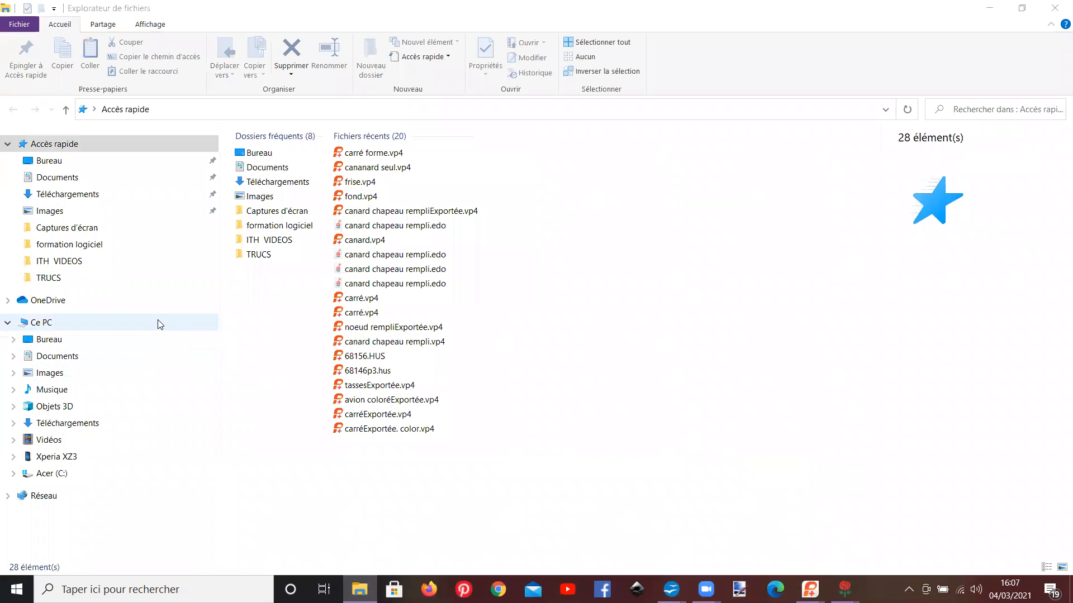
left_click(77, 180)
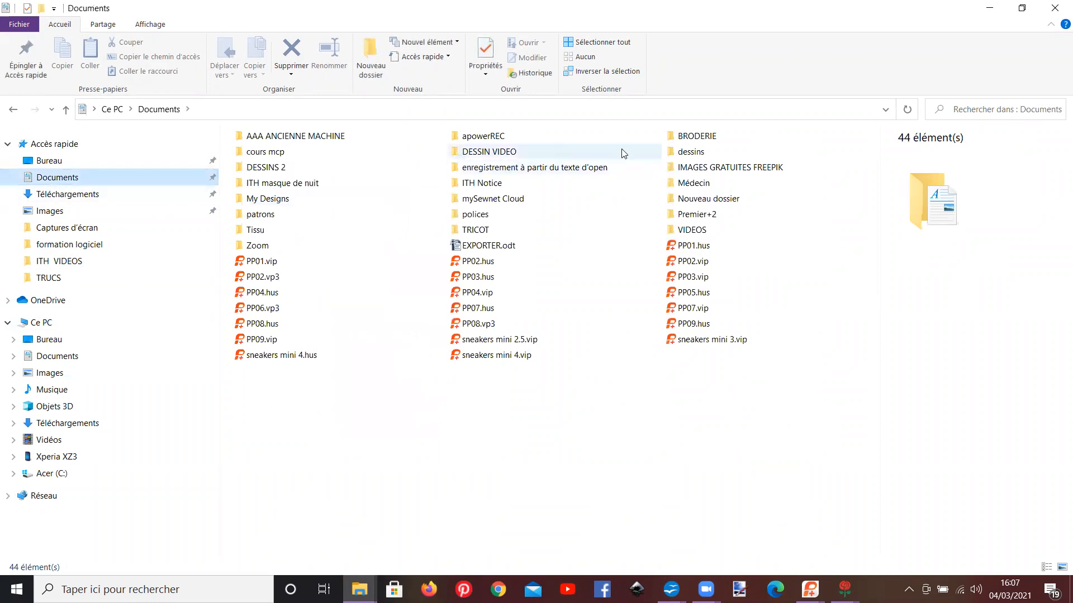
left_click(964, 109)
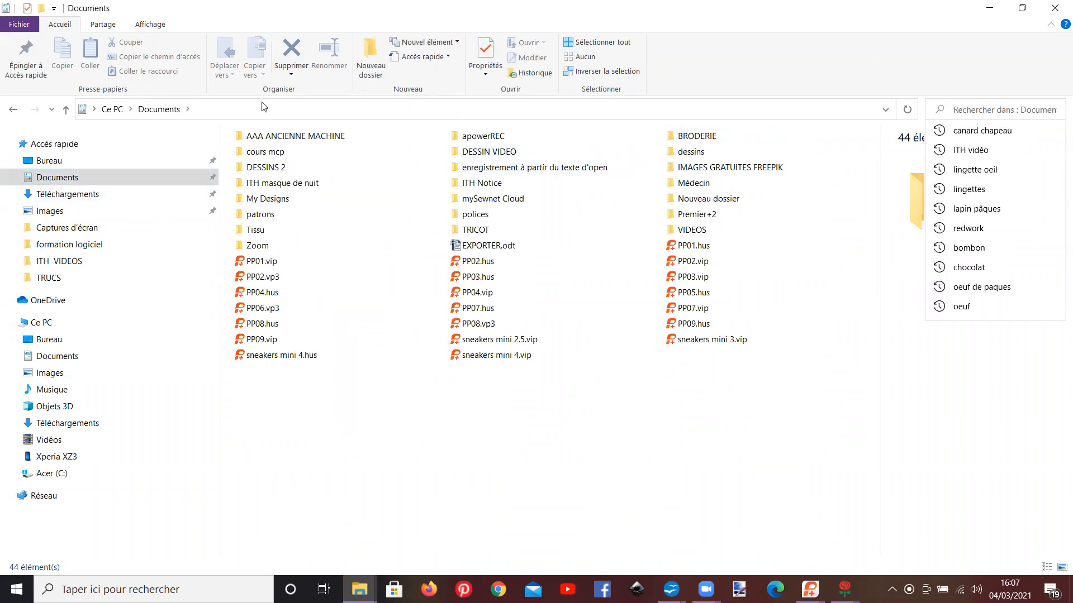
type("ca")
type("rd")
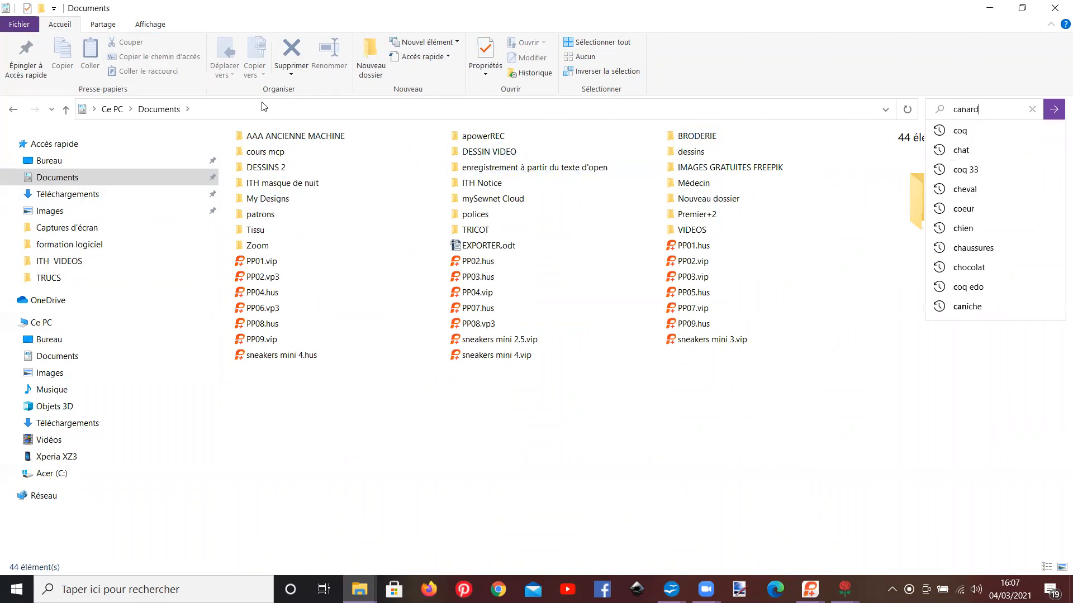
key("Return")
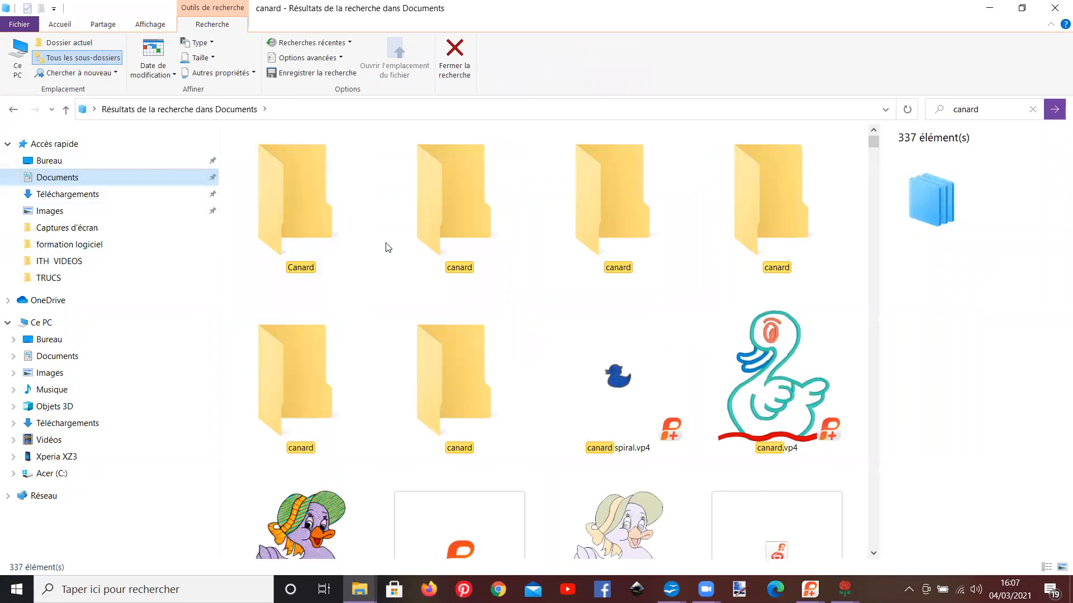
scroll(425, 240, "down", 4)
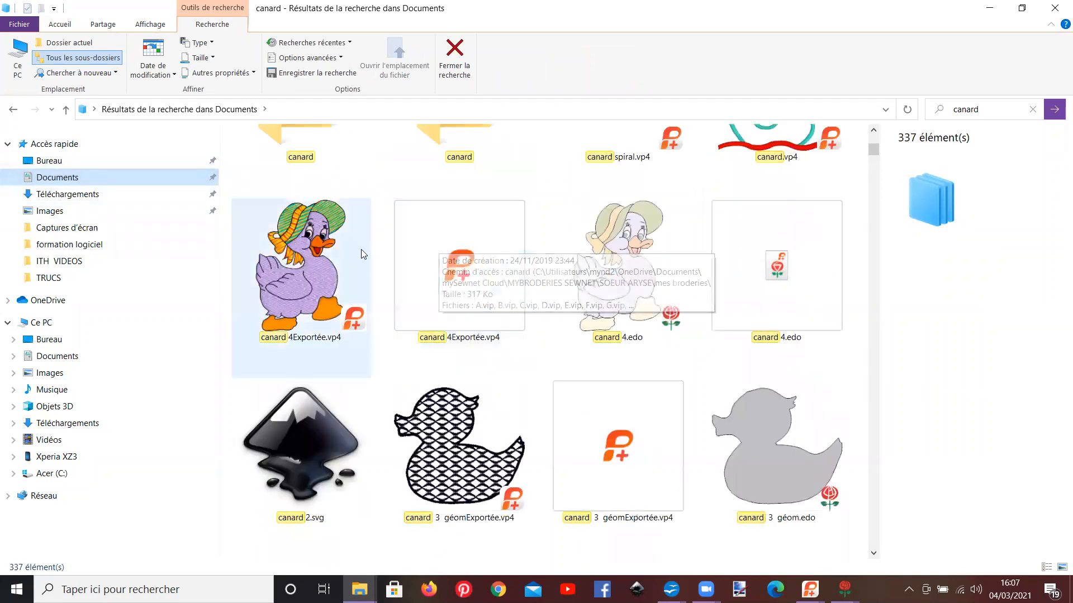
scroll(531, 325, "down", 6)
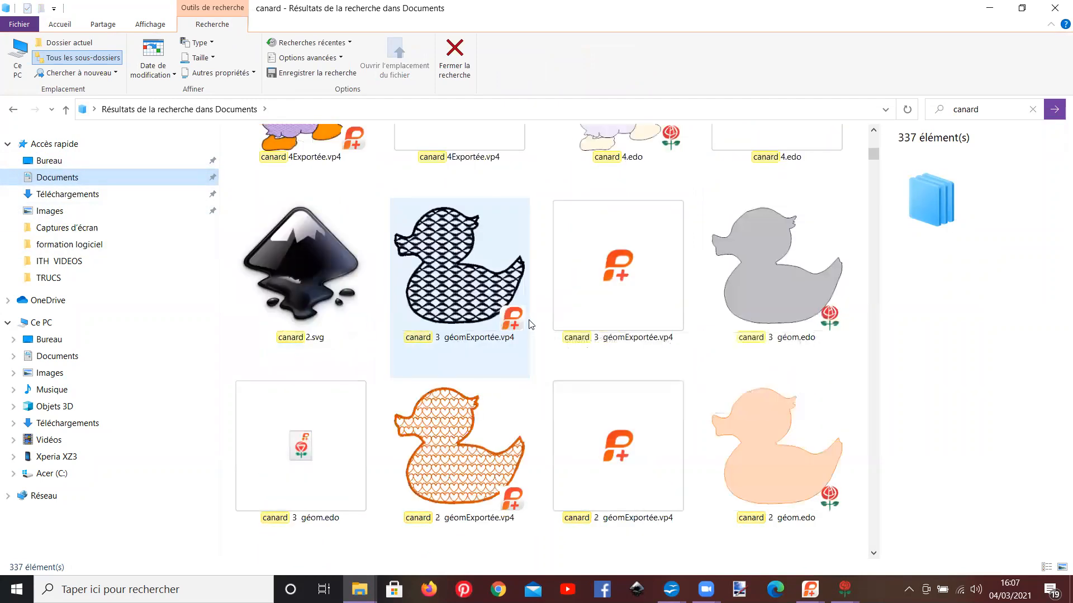
scroll(531, 325, "up", 10)
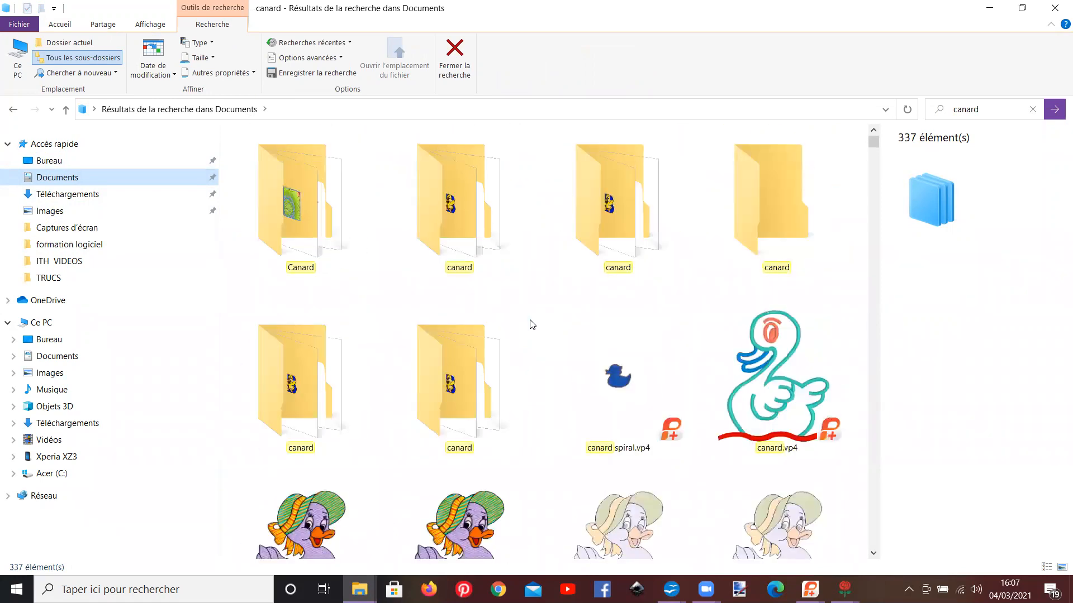
mouse_move(518, 279)
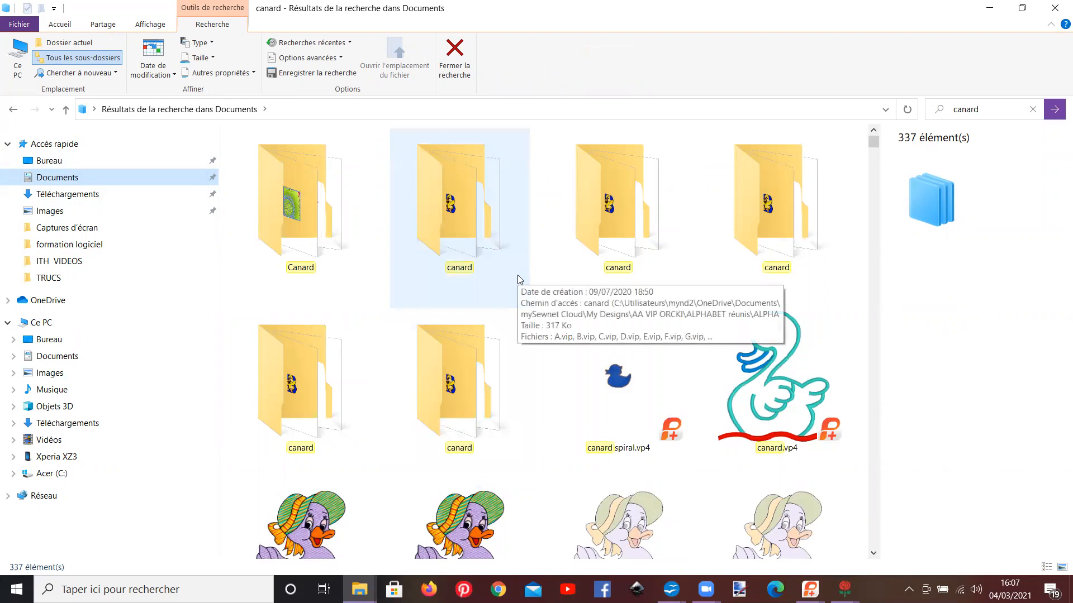
scroll(520, 278, "down", 2)
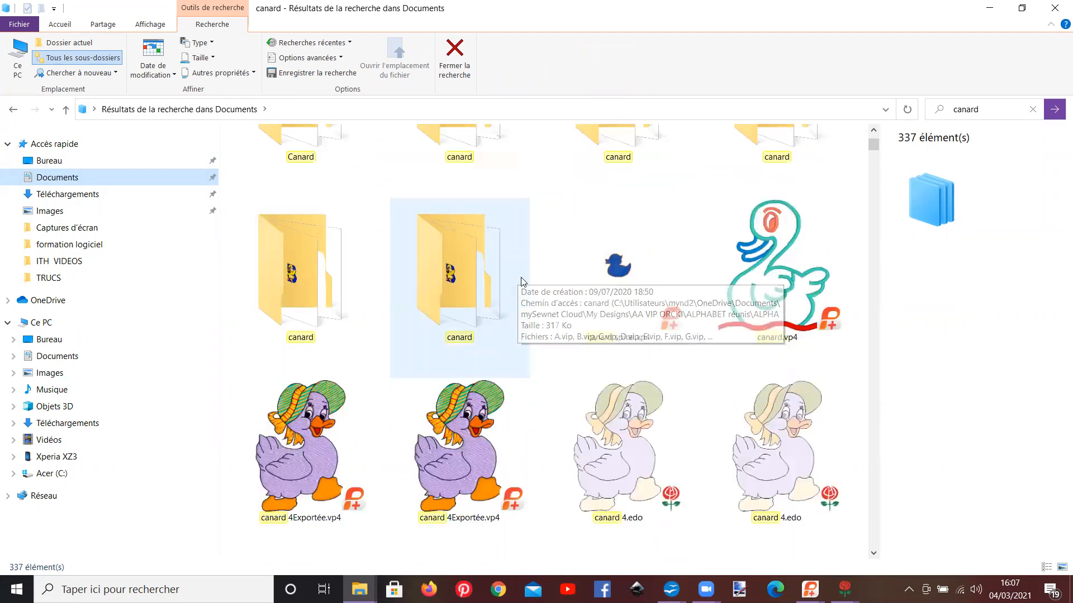
Step: Replace the search in Documents with the earlier "canard chapeau" query and look through the matching designs
left_click(1033, 109)
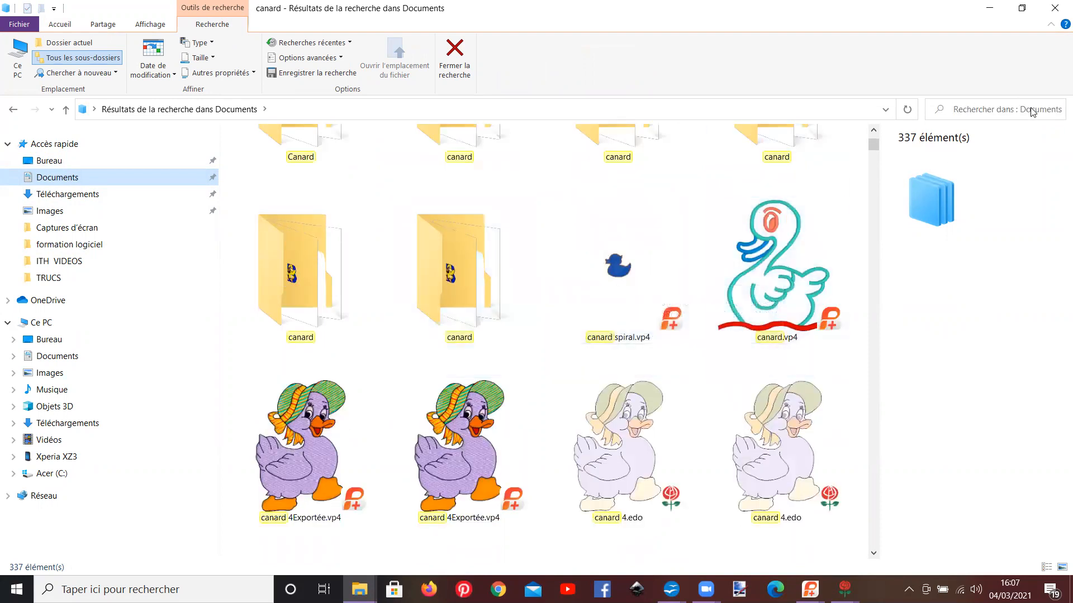
left_click(979, 110)
left_click(981, 149)
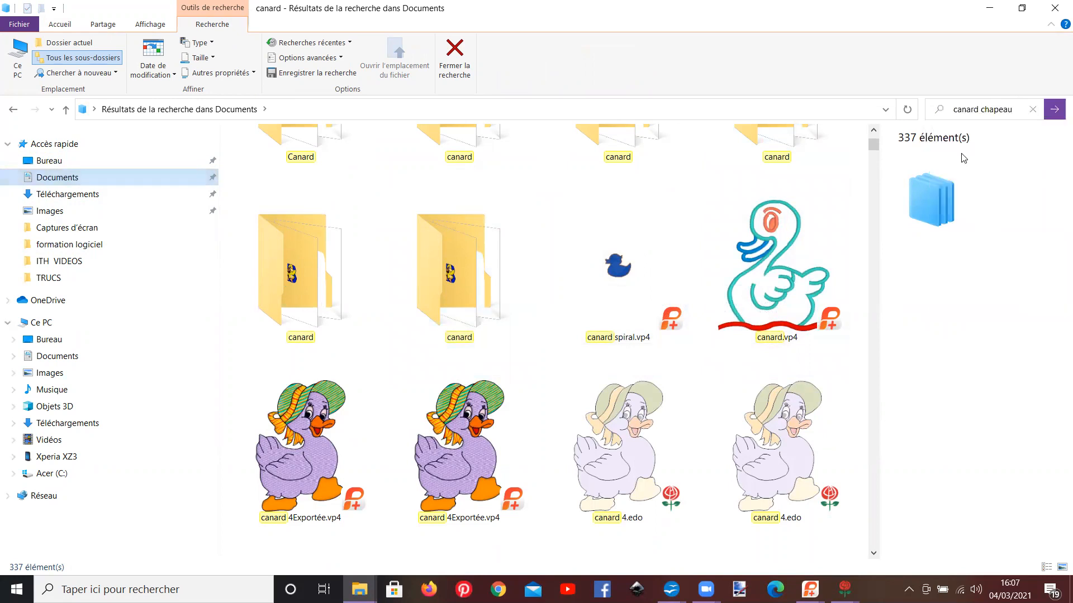
scroll(515, 263, "down", 3)
scroll(515, 263, "up", 3)
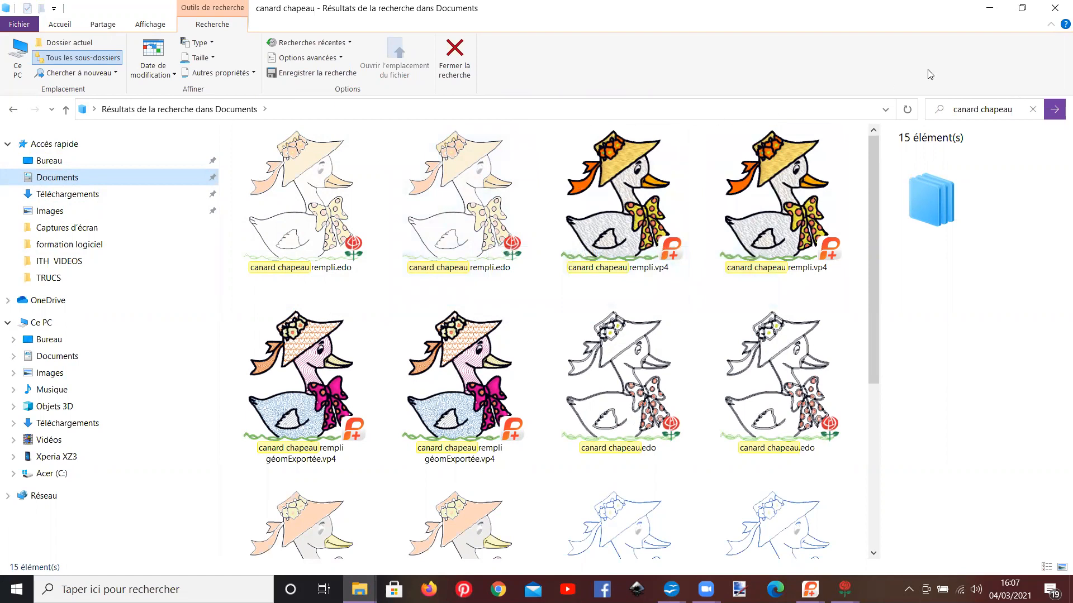
Step: Close both File Explorer windows and switch to PREMIER+ 2 Create
left_click(1055, 10)
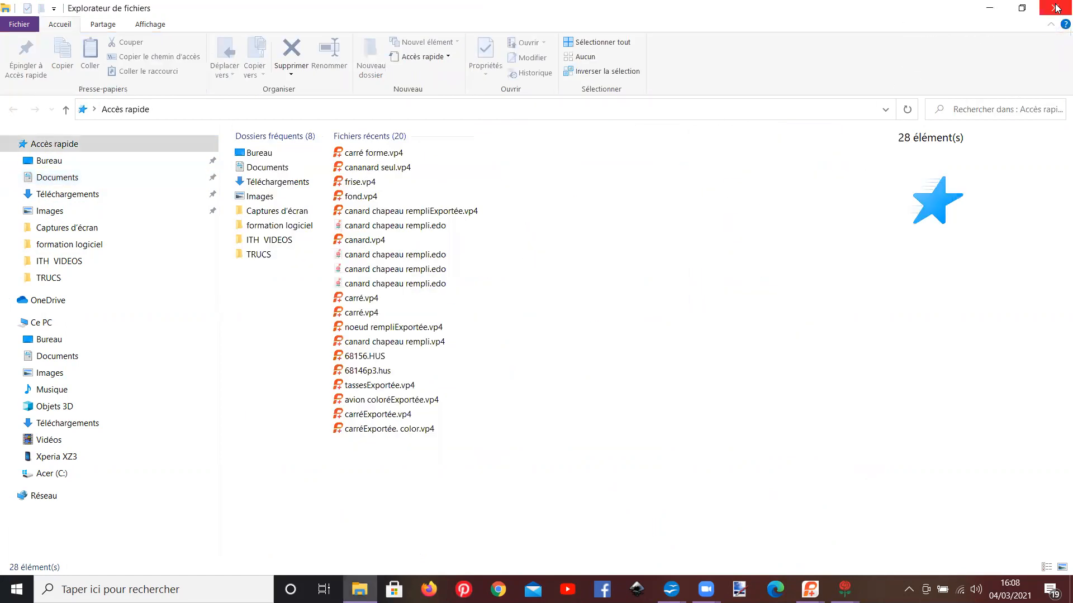
left_click(1055, 9)
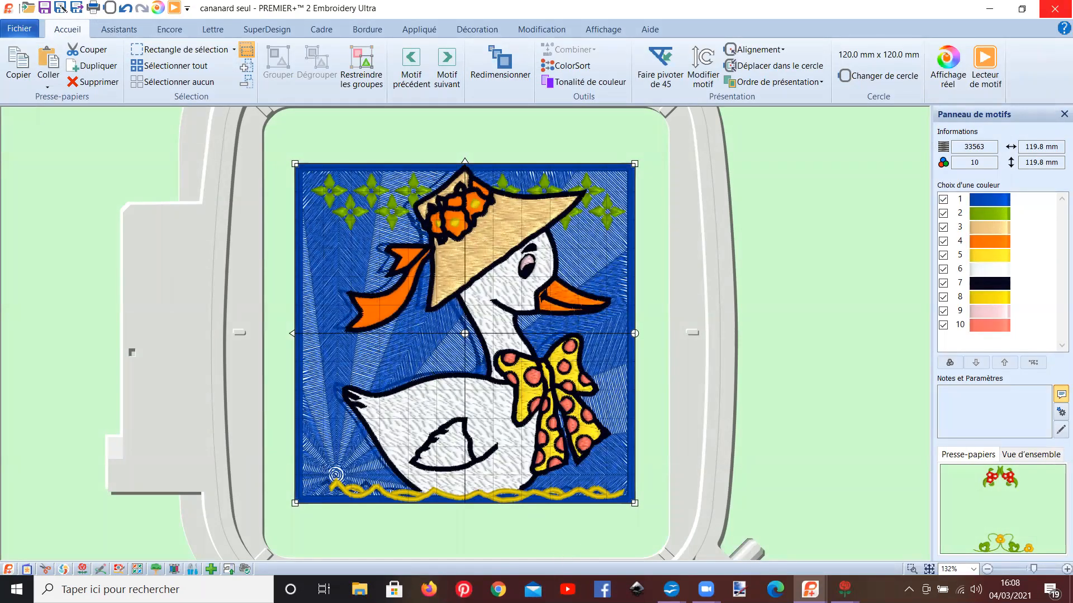
mouse_move(844, 589)
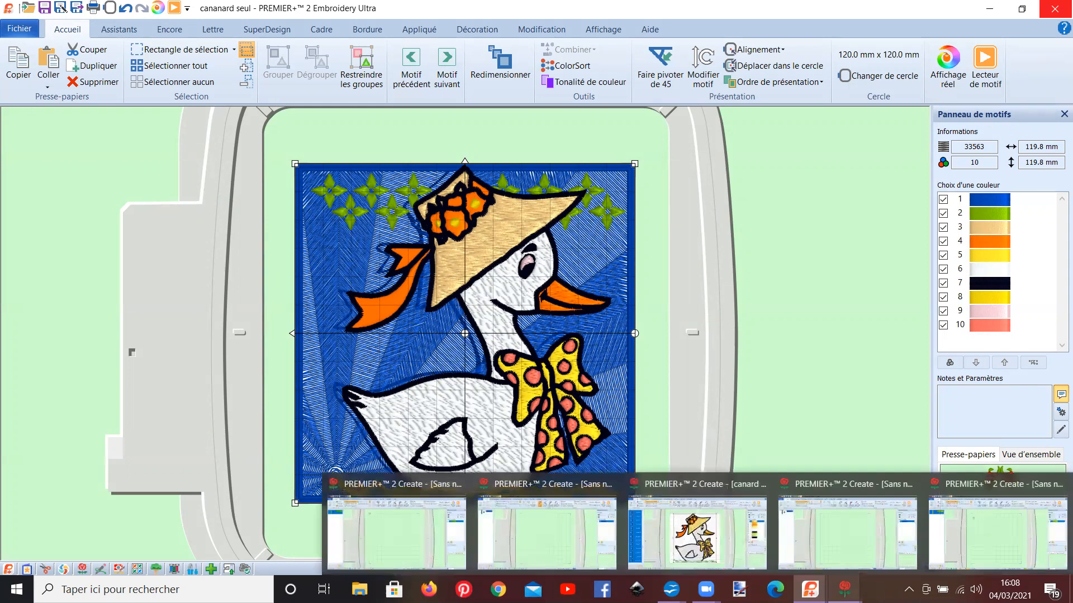